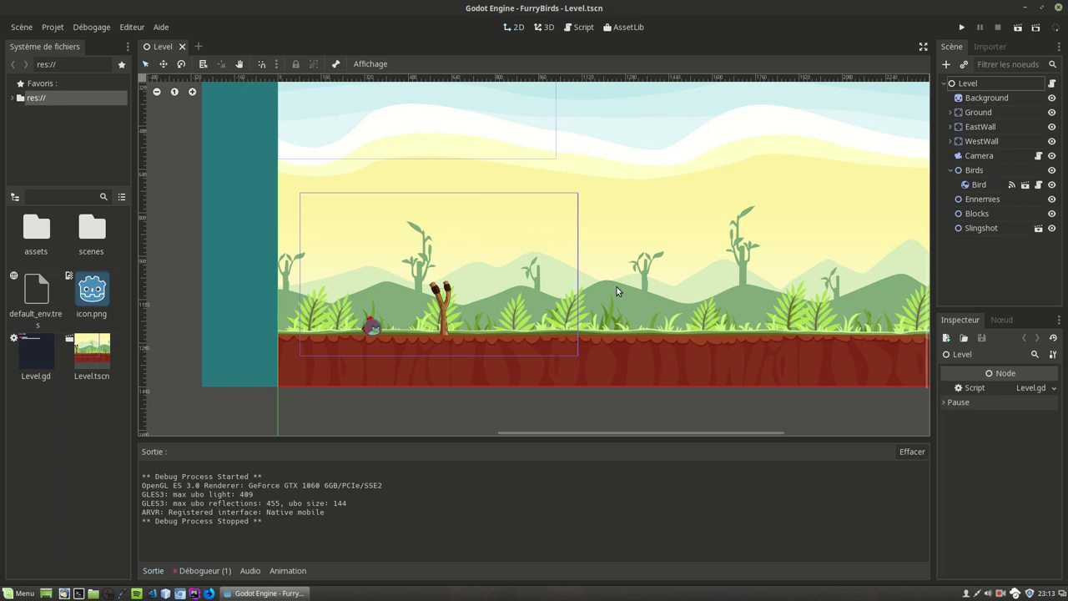
Run the game and test pulling the bird back on the slingshot.
{"action": "left_click", "coordinate": [962, 28]}
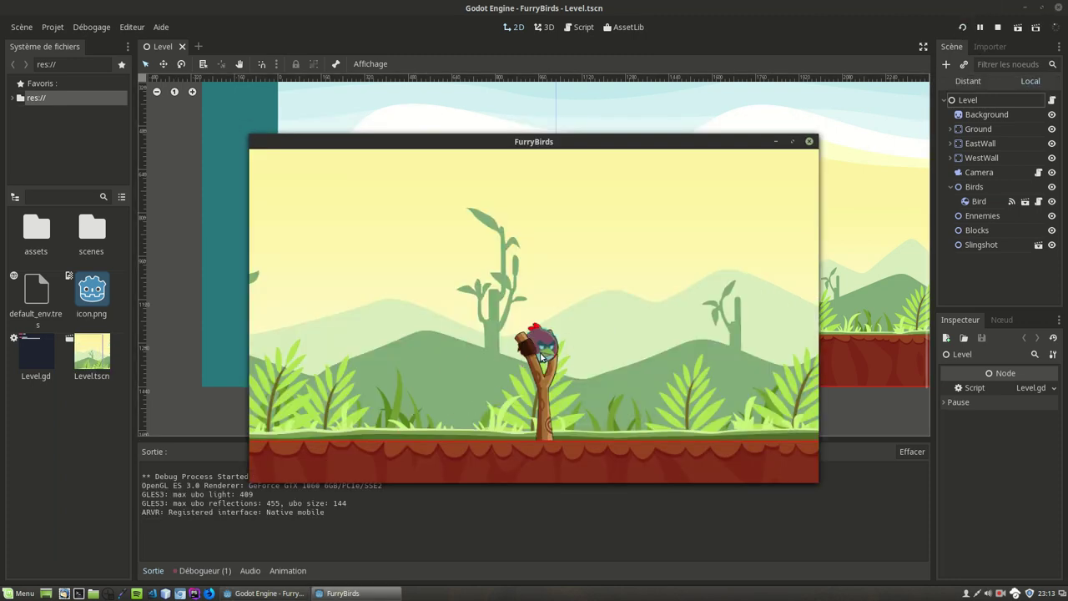
{"action": "mouse_move", "coordinate": [526, 352]}
{"action": "left_mouse_down"}
{"action": "mouse_move", "coordinate": [429, 378]}
{"action": "mouse_move", "coordinate": [604, 419]}
{"action": "mouse_move", "coordinate": [546, 349]}
{"action": "mouse_move", "coordinate": [583, 345]}
{"action": "mouse_move", "coordinate": [454, 388]}
{"action": "left_mouse_up"}
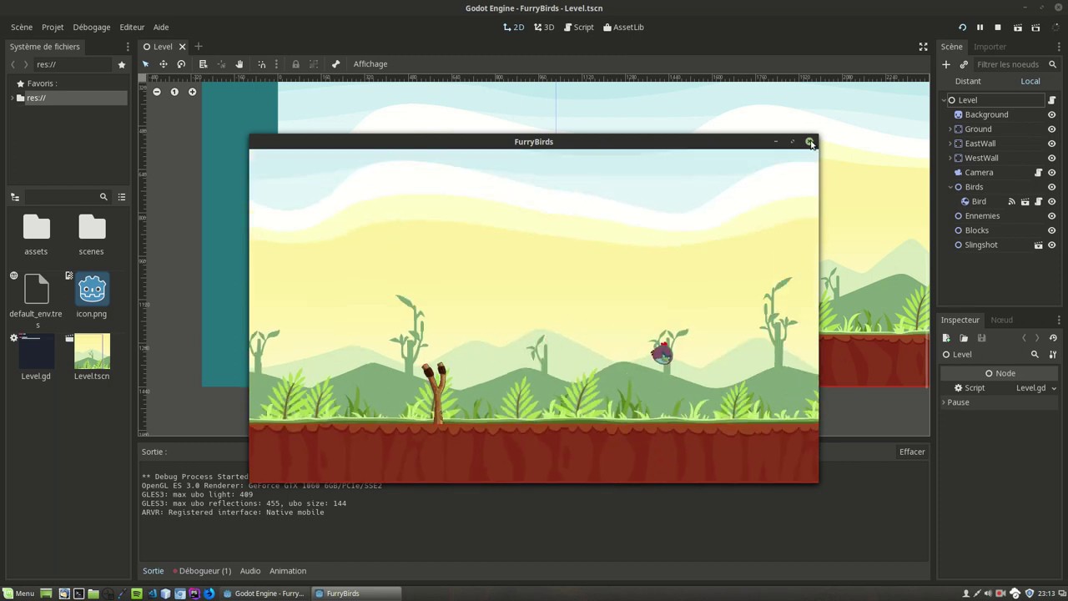
{"action": "left_click", "coordinate": [809, 142]}
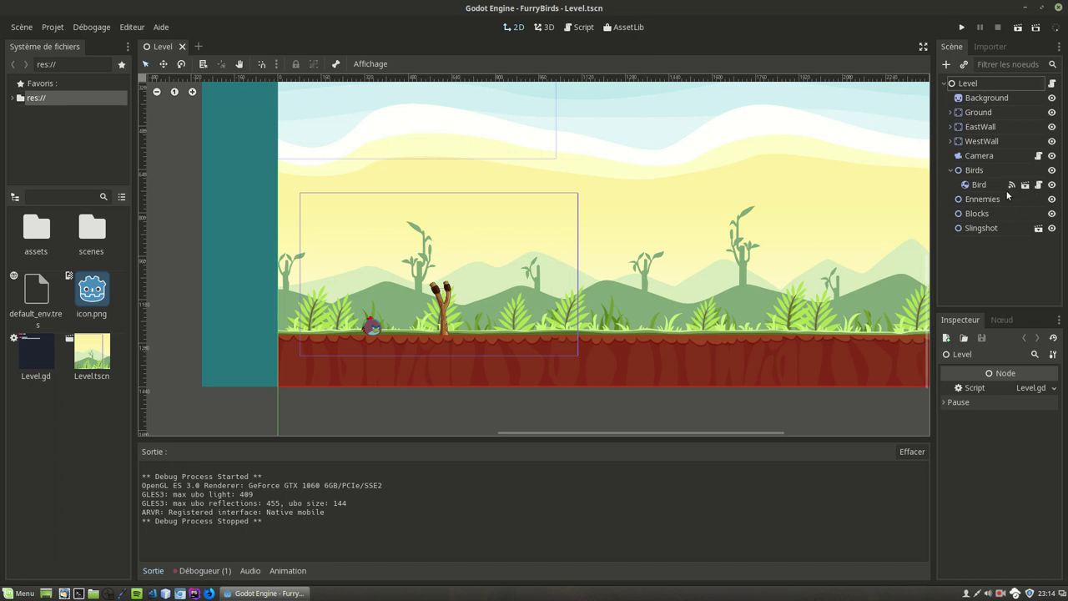
{"action": "scroll", "coordinate": [420, 290], "scroll_direction": "up", "scroll_amount": 3}
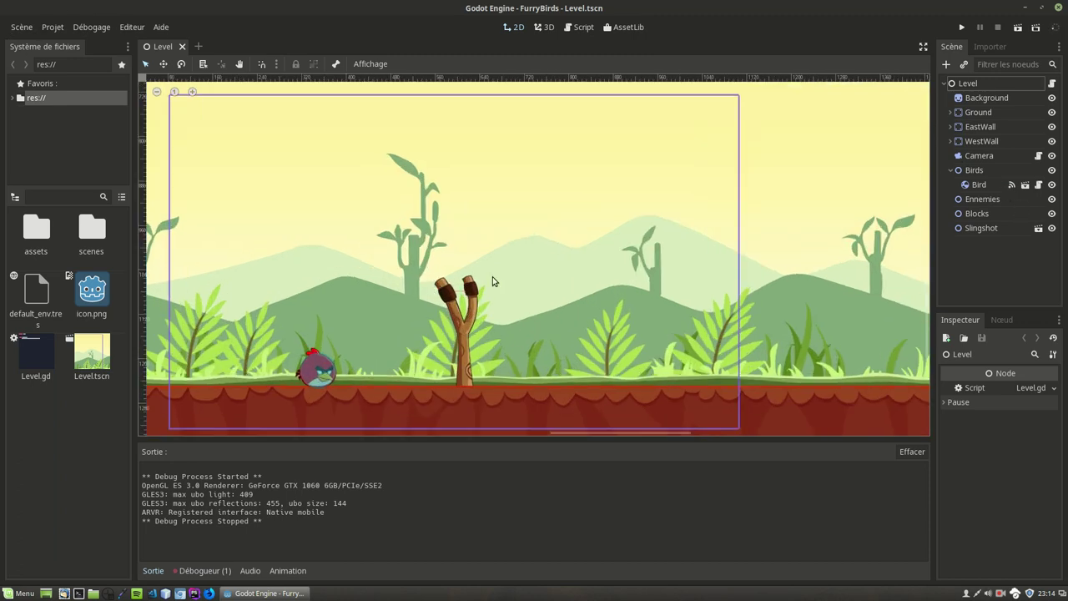
{"action": "scroll", "coordinate": [392, 308], "scroll_direction": "up", "scroll_amount": 2}
{"action": "scroll", "coordinate": [386, 317], "scroll_direction": "up", "scroll_amount": 1}
{"action": "scroll", "coordinate": [398, 298], "scroll_direction": "up", "scroll_amount": 1}
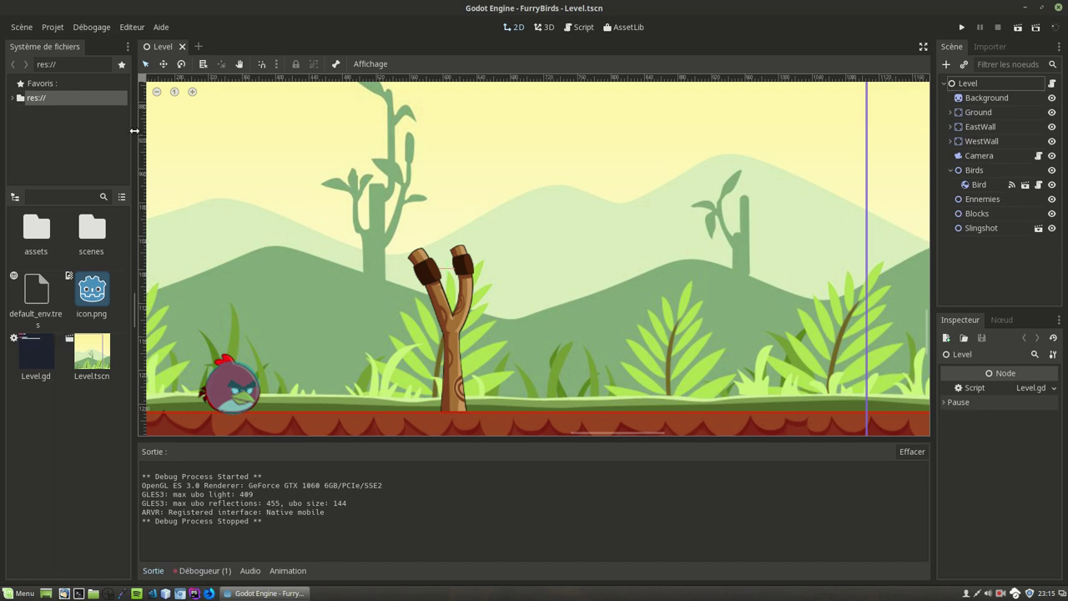
Start a new scene with a Node2D root node named Elastic.
{"action": "left_click", "coordinate": [21, 27]}
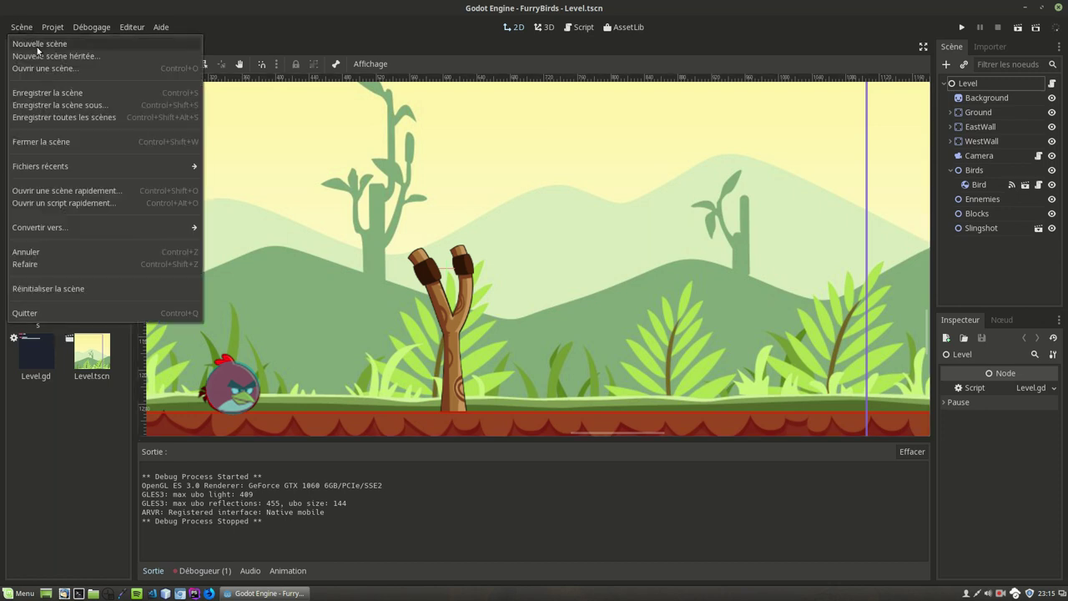
{"action": "left_click", "coordinate": [37, 48]}
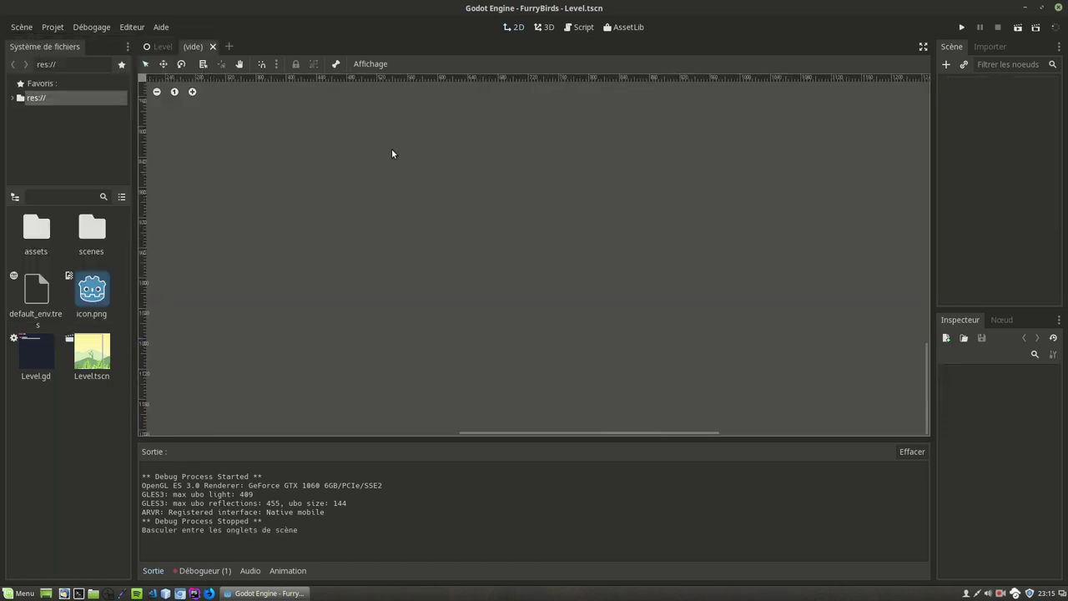
{"action": "middle_click_drag", "start_coordinate": [293, 131], "coordinate": [479, 353]}
{"action": "scroll", "coordinate": [417, 198], "scroll_direction": "up", "scroll_amount": 1}
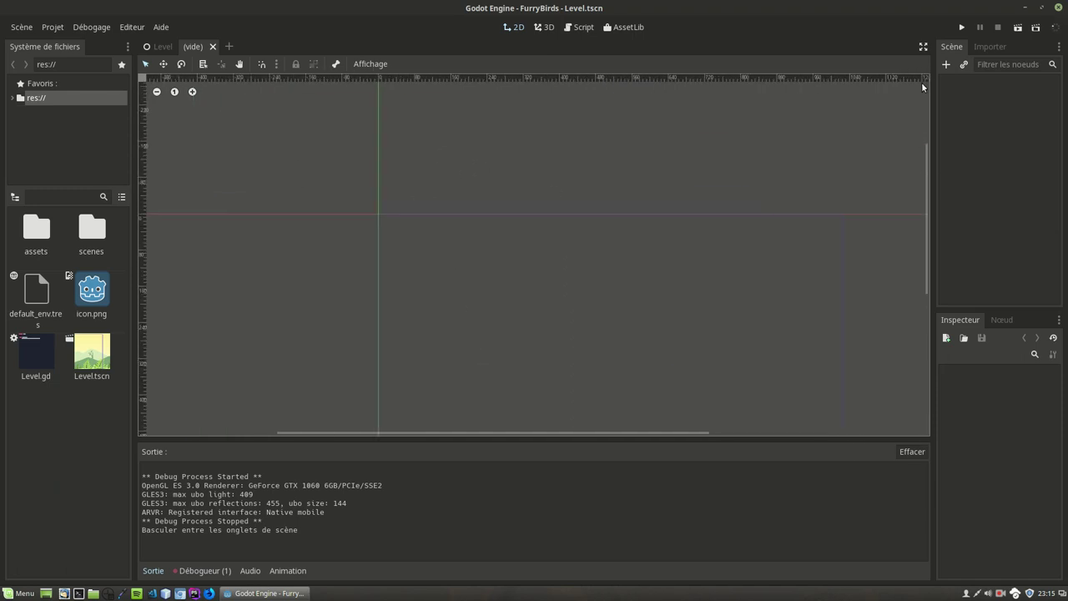
{"action": "left_click", "coordinate": [946, 65]}
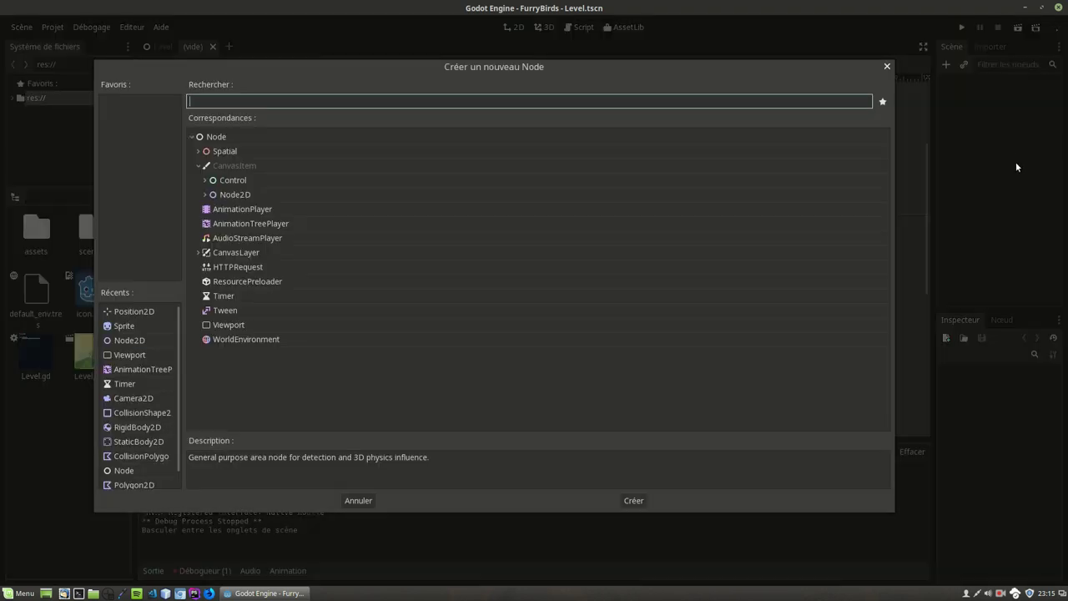
{"action": "left_click", "coordinate": [235, 196]}
{"action": "double_click", "coordinate": [235, 196]}
{"action": "double_click", "coordinate": [989, 83]}
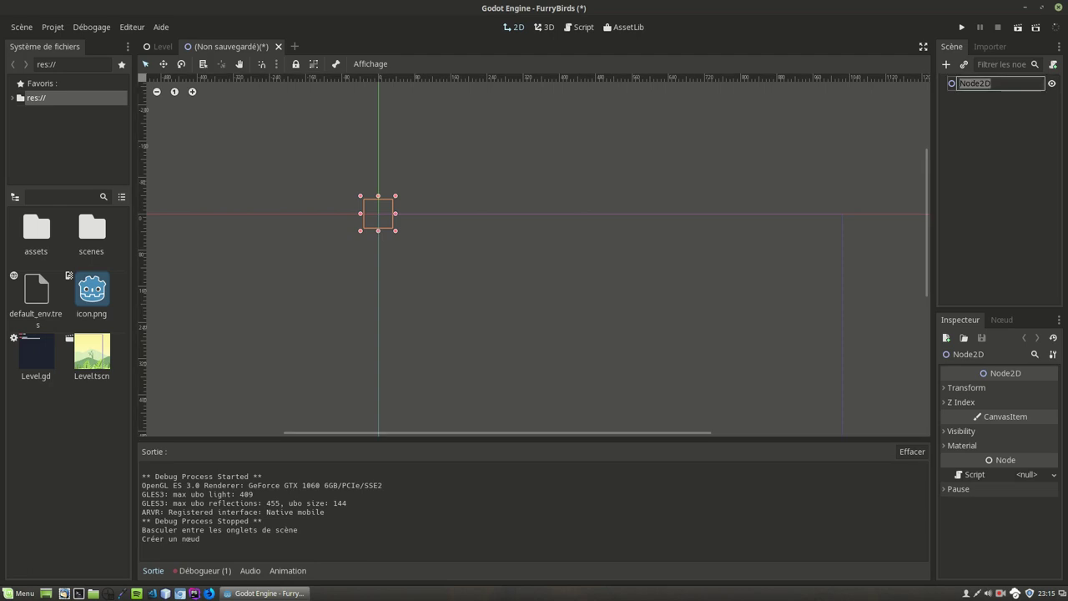
{"action": "type", "text": "Elastic"}
{"action": "key", "text": "Return"}
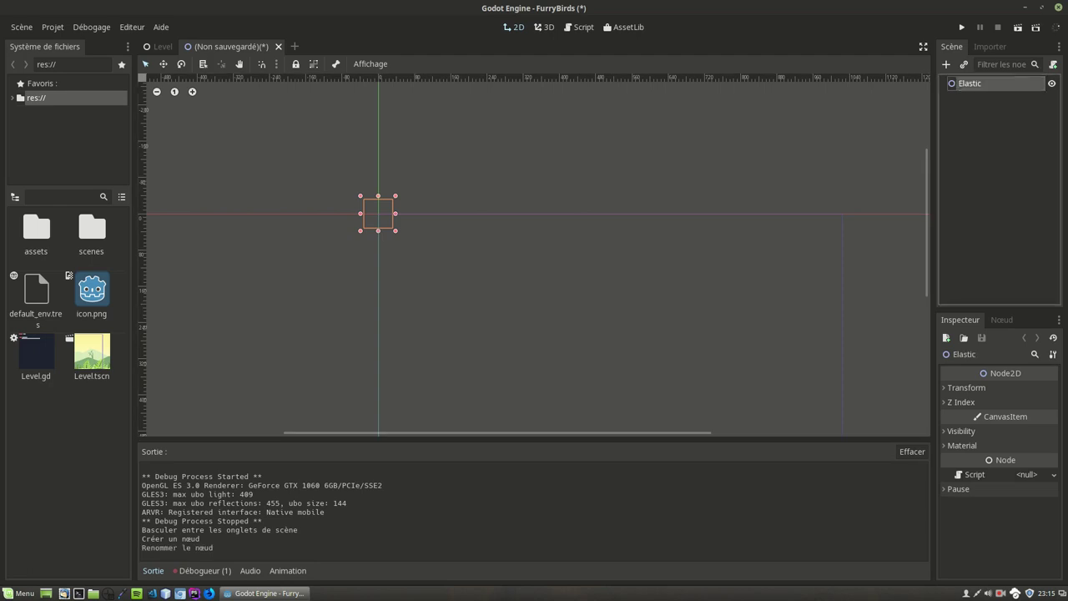
Add a Sprite child under Elastic and give it the elastic_tex.png texture.
{"action": "left_click", "coordinate": [946, 65]}
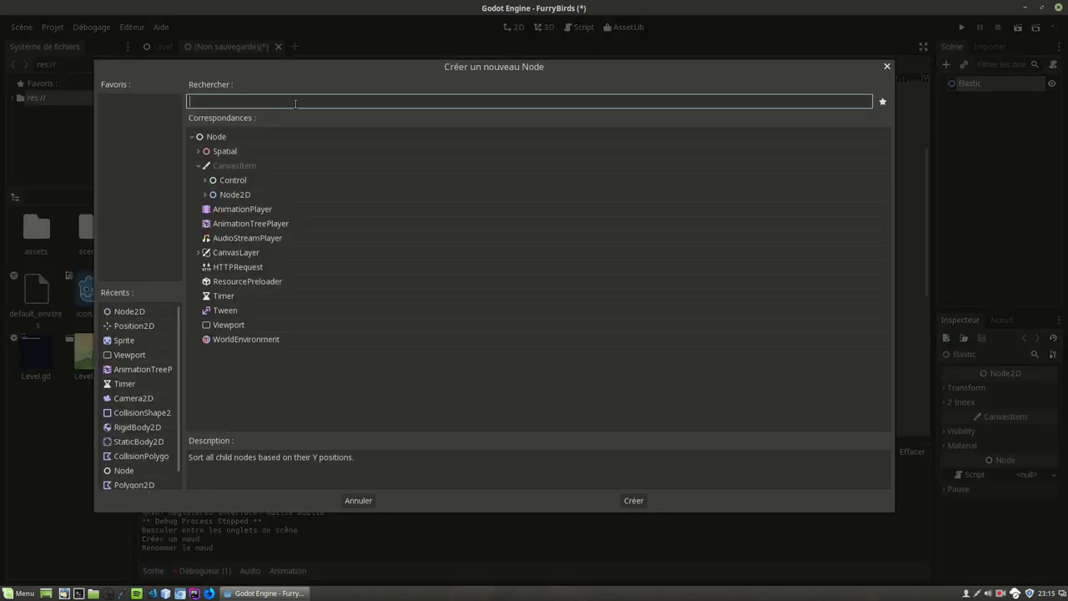
{"action": "type", "text": "Sprite"}
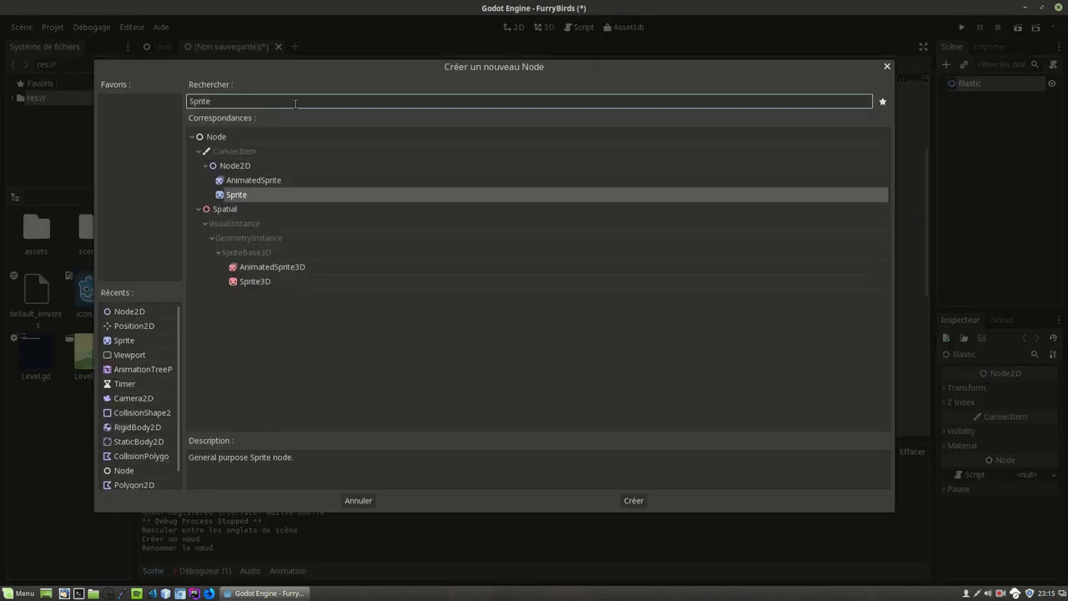
{"action": "key", "text": "Return"}
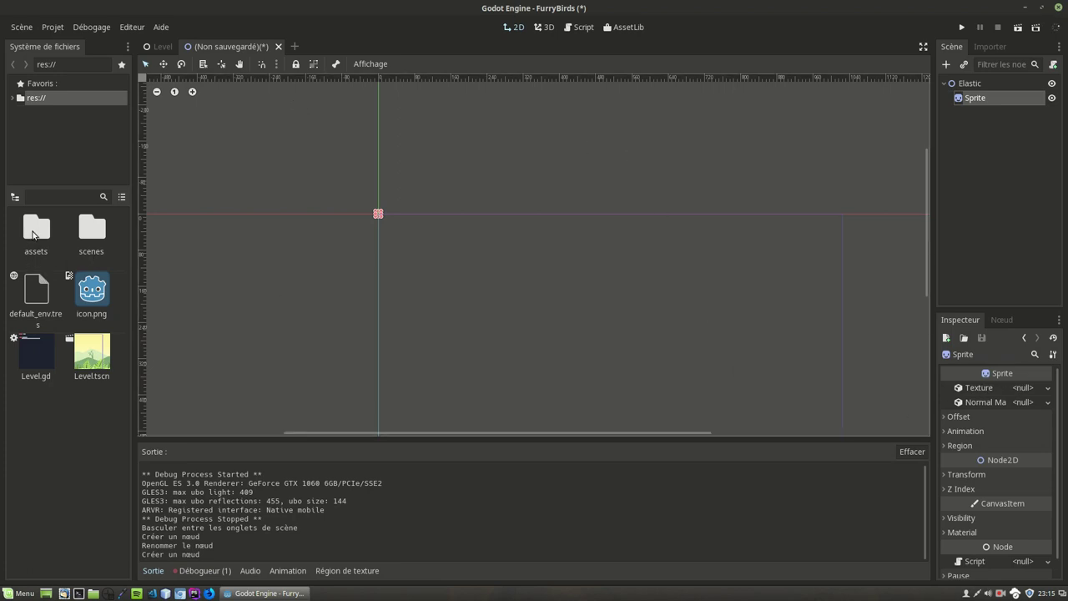
{"action": "double_click", "coordinate": [33, 239]}
{"action": "double_click", "coordinate": [42, 287]}
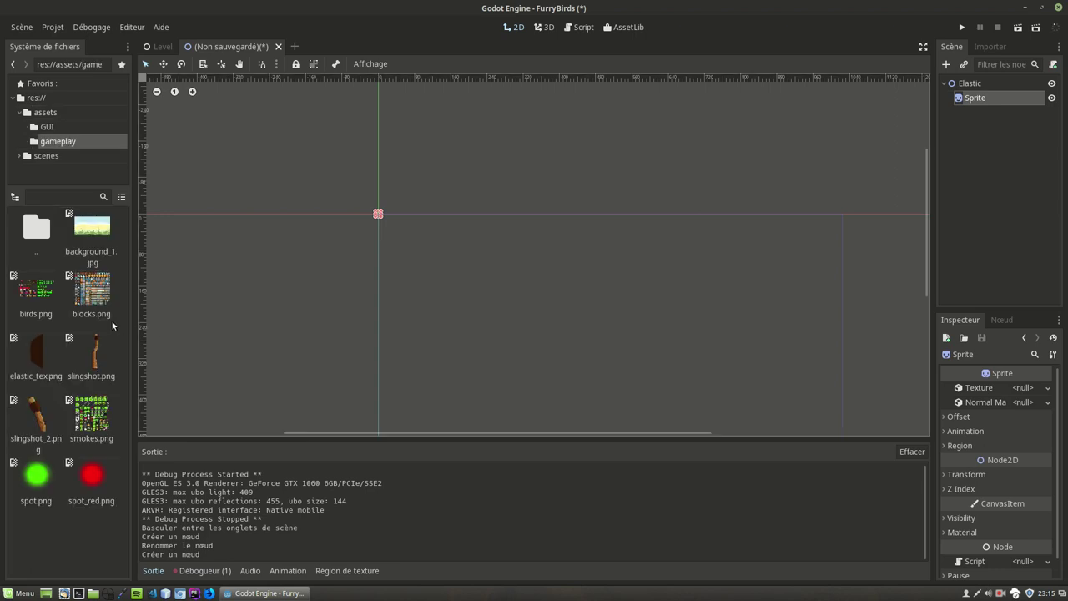
{"action": "left_click_drag", "start_coordinate": [46, 355], "coordinate": [1024, 390]}
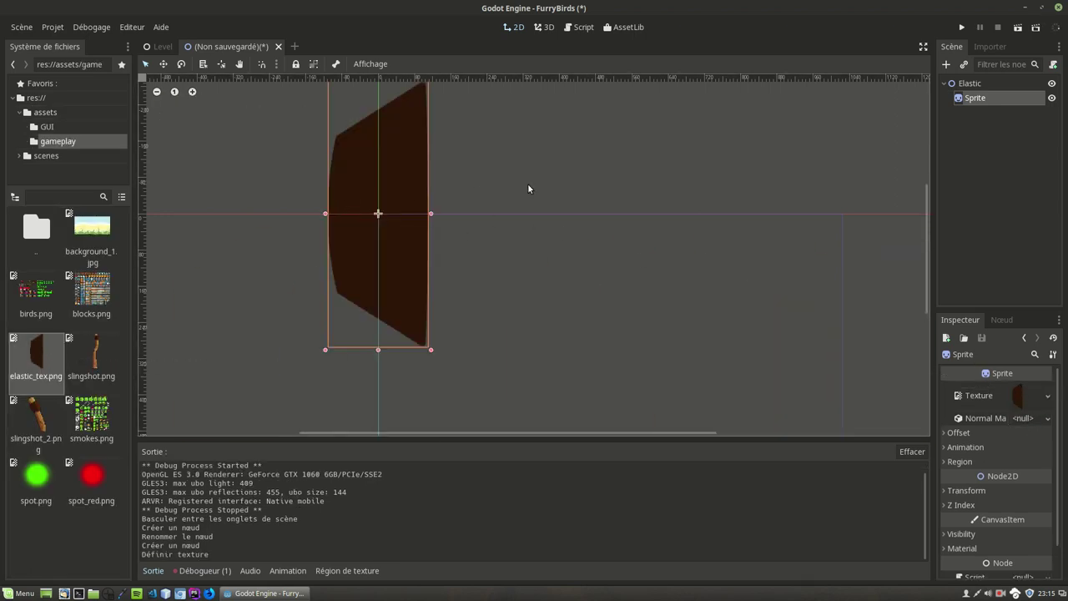
{"action": "mouse_move", "coordinate": [528, 183]}
{"action": "middle_mouse_down"}
{"action": "mouse_move", "coordinate": [625, 288]}
{"action": "mouse_move", "coordinate": [615, 270]}
{"action": "middle_mouse_up"}
{"action": "scroll", "coordinate": [613, 308], "scroll_direction": "down", "scroll_amount": 2}
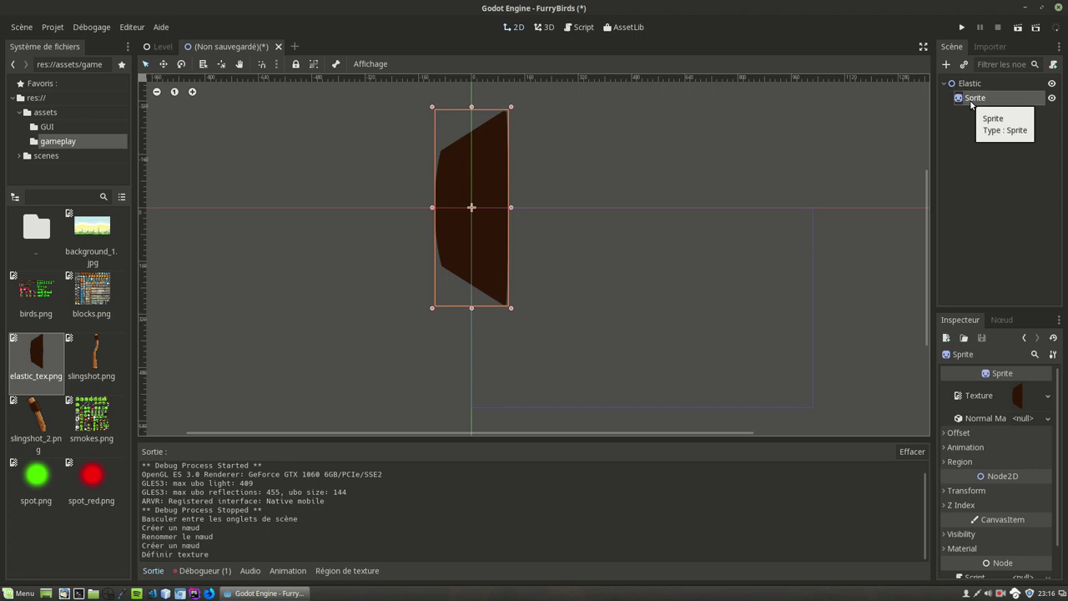
Set the Sprite's Transform scale to 0.03 on both x and y.
{"action": "left_click", "coordinate": [948, 491]}
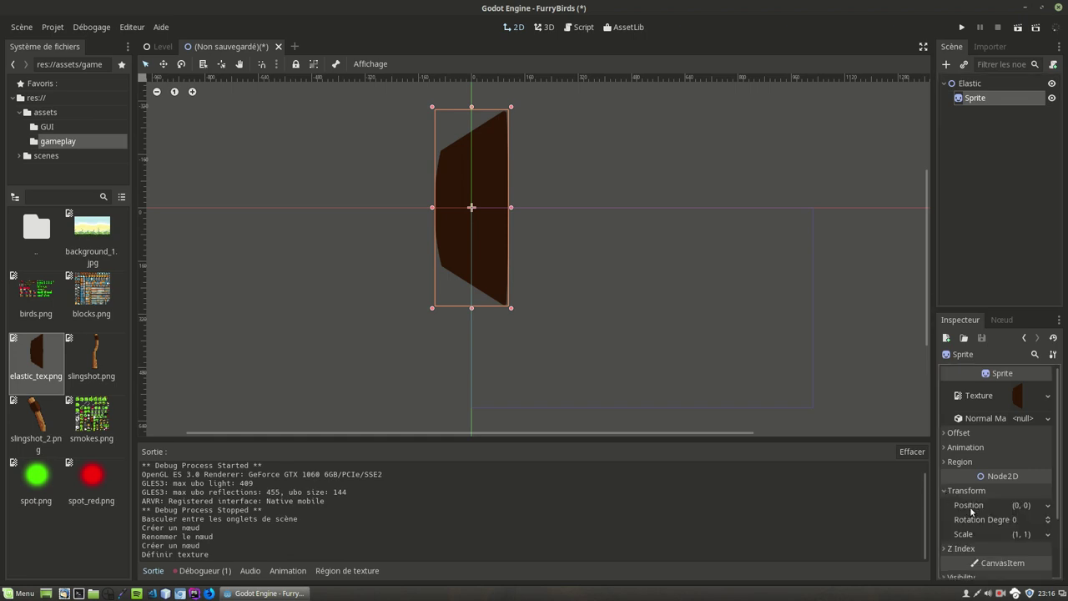
{"action": "scroll", "coordinate": [973, 512], "scroll_direction": "down", "scroll_amount": 1}
{"action": "left_click", "coordinate": [1020, 509]}
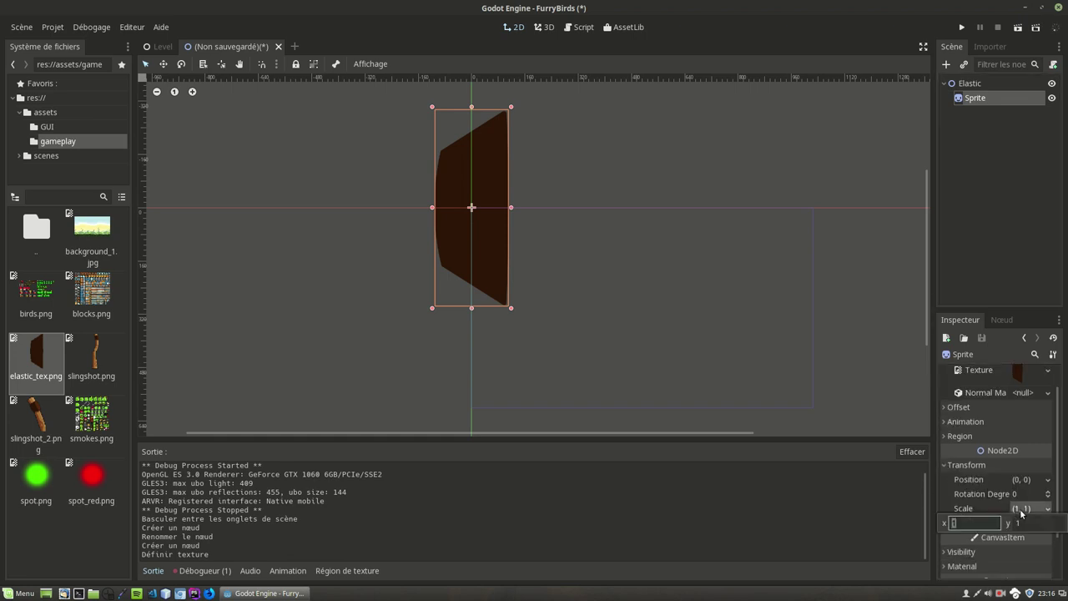
{"action": "left_click", "coordinate": [969, 523]}
{"action": "key", "text": "BackSpace"}
{"action": "type", "text": "0"}
{"action": "type", "text": ".03"}
{"action": "key", "text": "Tab"}
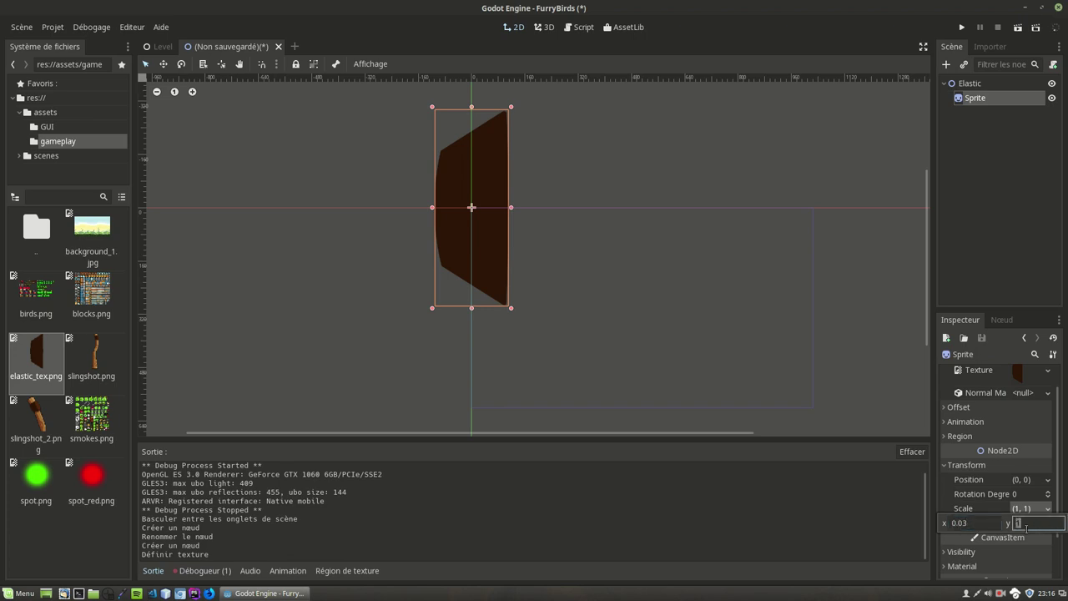
{"action": "type", "text": "0.03"}
{"action": "key", "text": "Return"}
Select the Elastic root node in the scene tree.
{"action": "scroll", "coordinate": [461, 238], "scroll_direction": "up", "scroll_amount": 5}
{"action": "scroll", "coordinate": [508, 194], "scroll_direction": "up", "scroll_amount": 3}
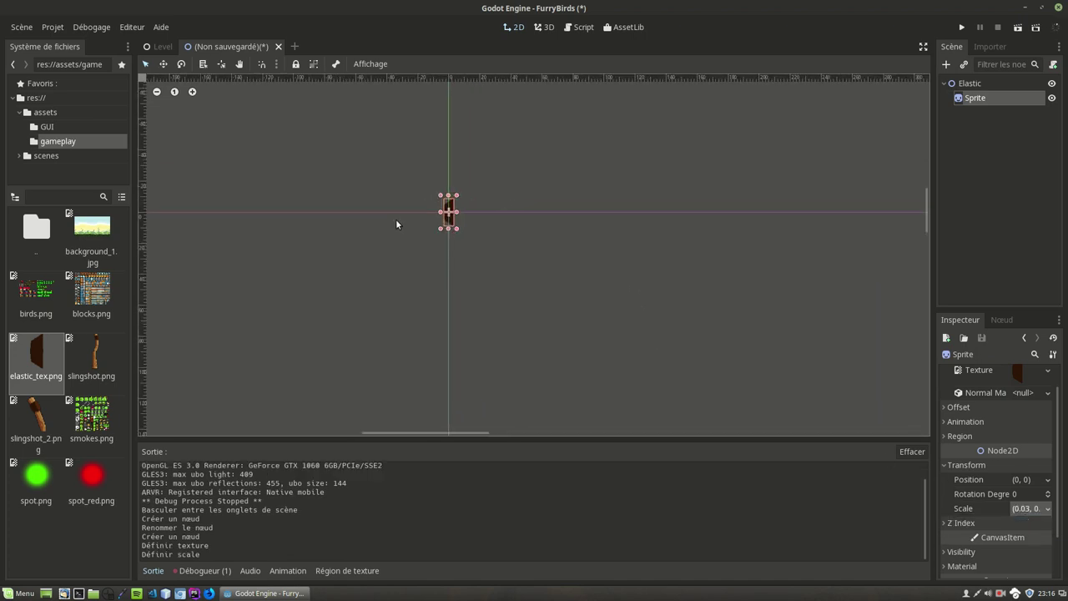
{"action": "scroll", "coordinate": [476, 227], "scroll_direction": "up", "scroll_amount": 3}
{"action": "scroll", "coordinate": [493, 222], "scroll_direction": "up", "scroll_amount": 2}
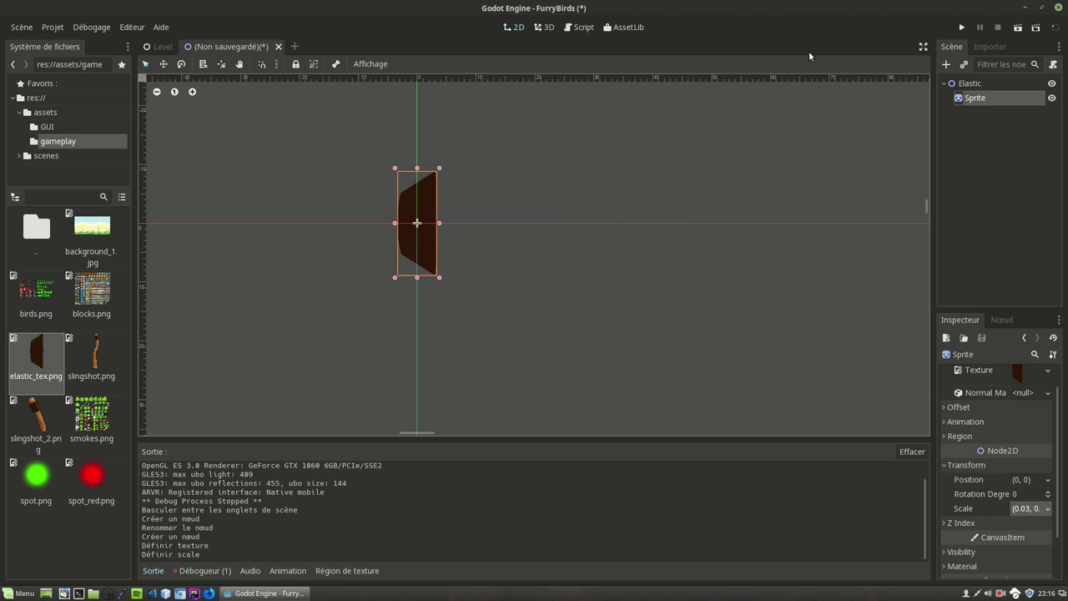
{"action": "left_click", "coordinate": [982, 99]}
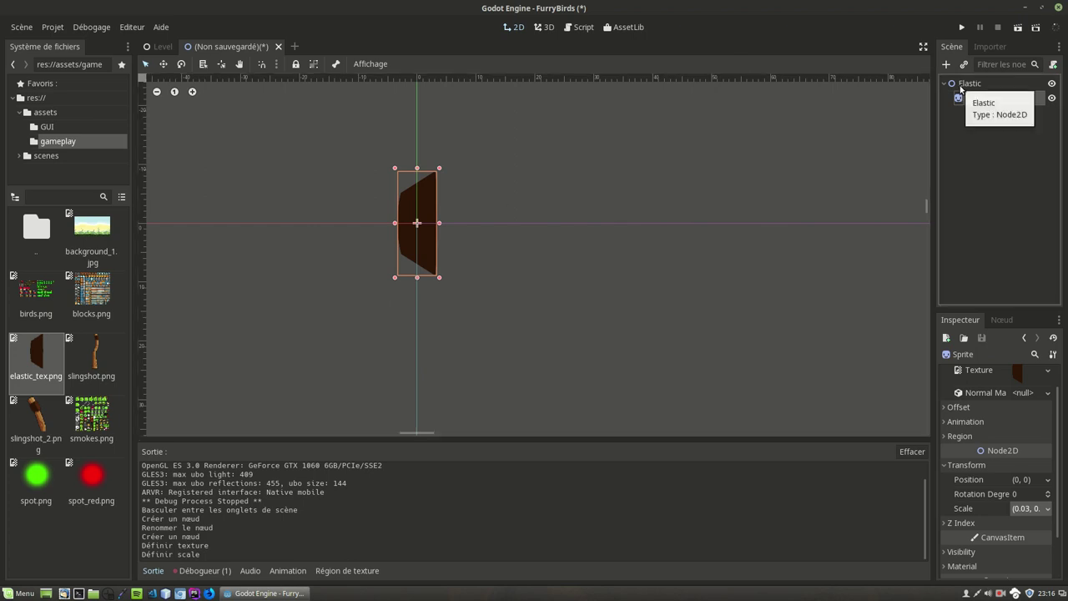
{"action": "left_click", "coordinate": [968, 83]}
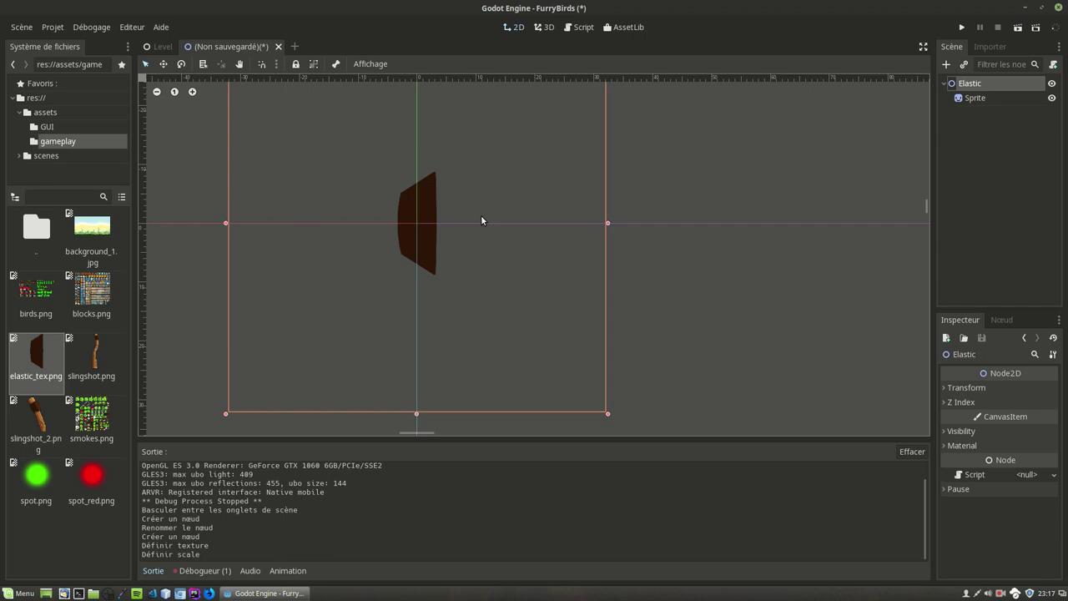
Add a Position2D child named FixationPoint under Elastic.
{"action": "left_click", "coordinate": [946, 65]}
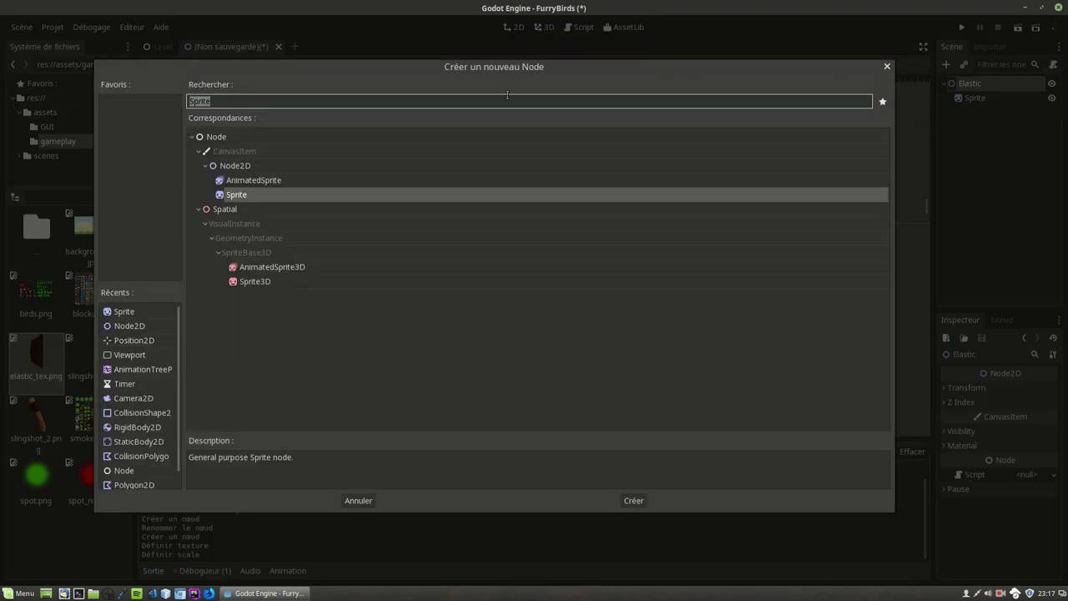
{"action": "type", "text": "Posit"}
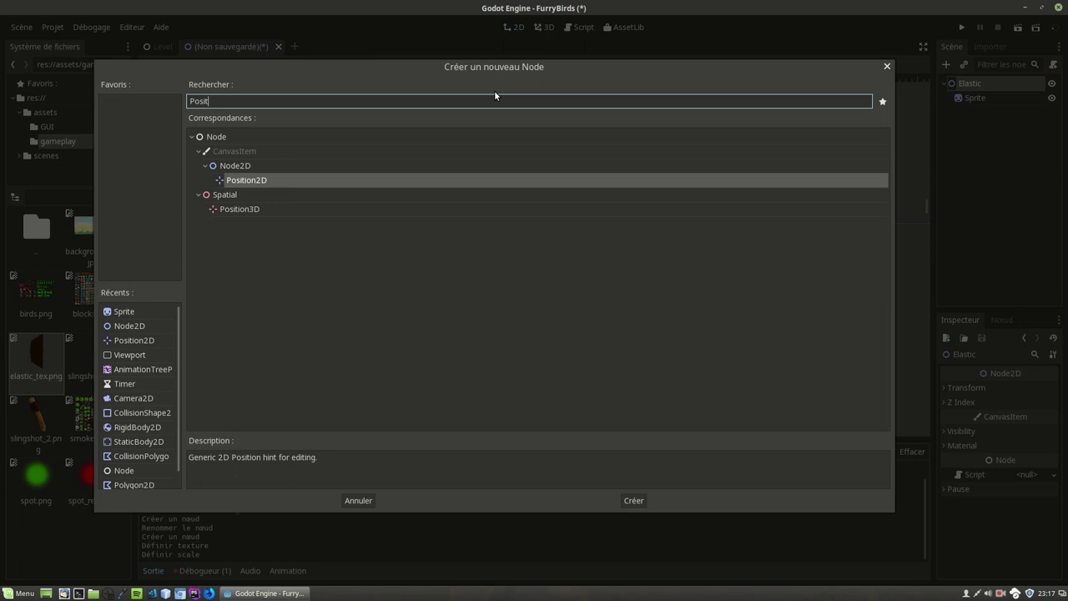
{"action": "key", "text": "Return"}
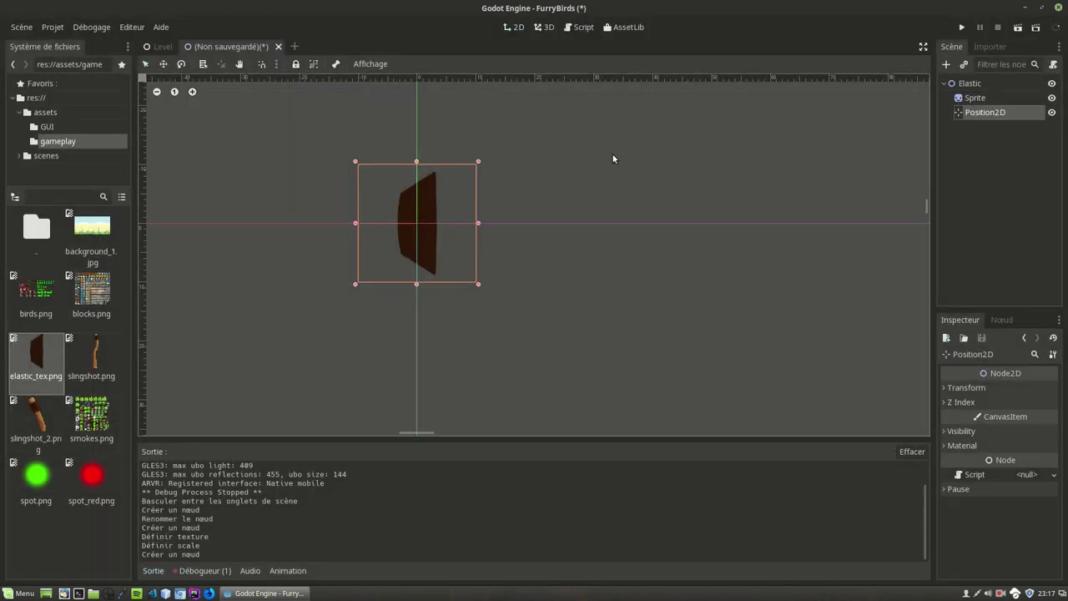
{"action": "double_click", "coordinate": [1001, 113]}
{"action": "type", "text": "F"}
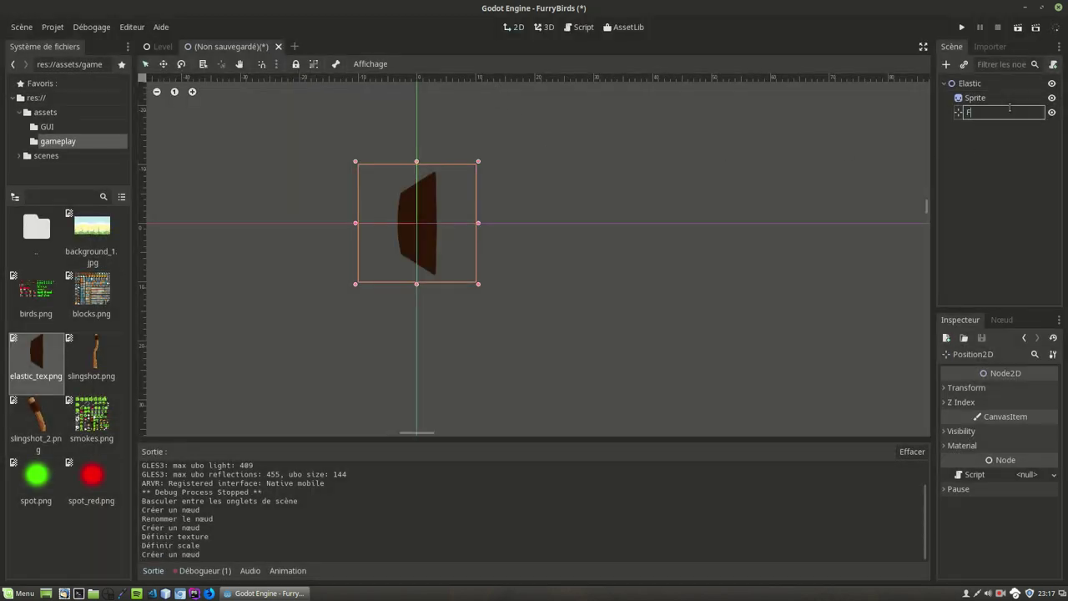
{"action": "type", "text": "ixation"}
{"action": "type", "text": "Point"}
{"action": "key", "text": "Return"}
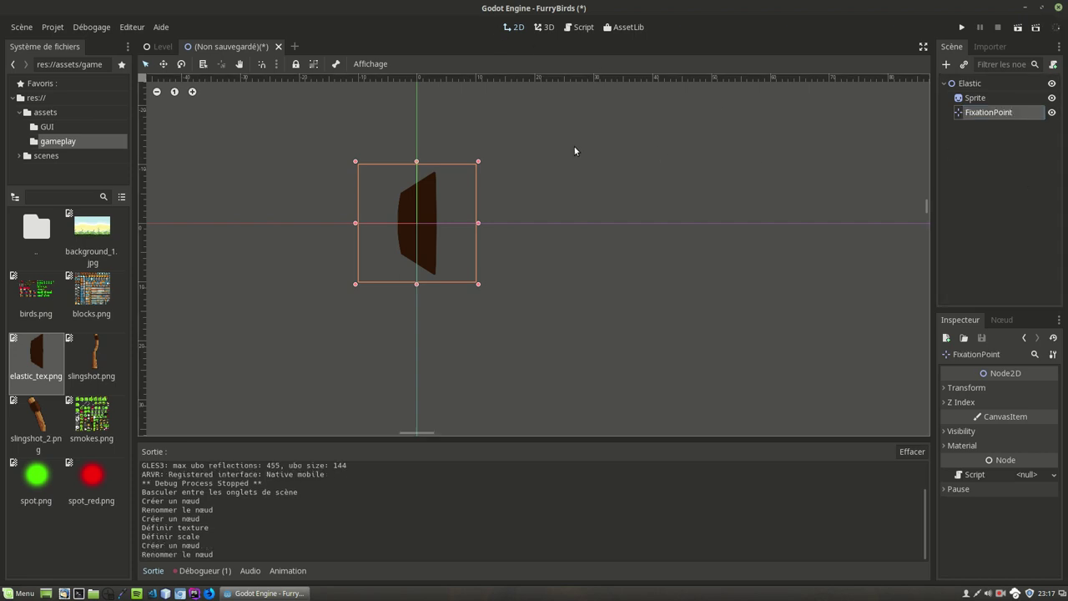
Save the scene as Elastic.tscn, then open the Slingshot scene from the Level scene.
{"action": "key", "text": "ctrl+s"}
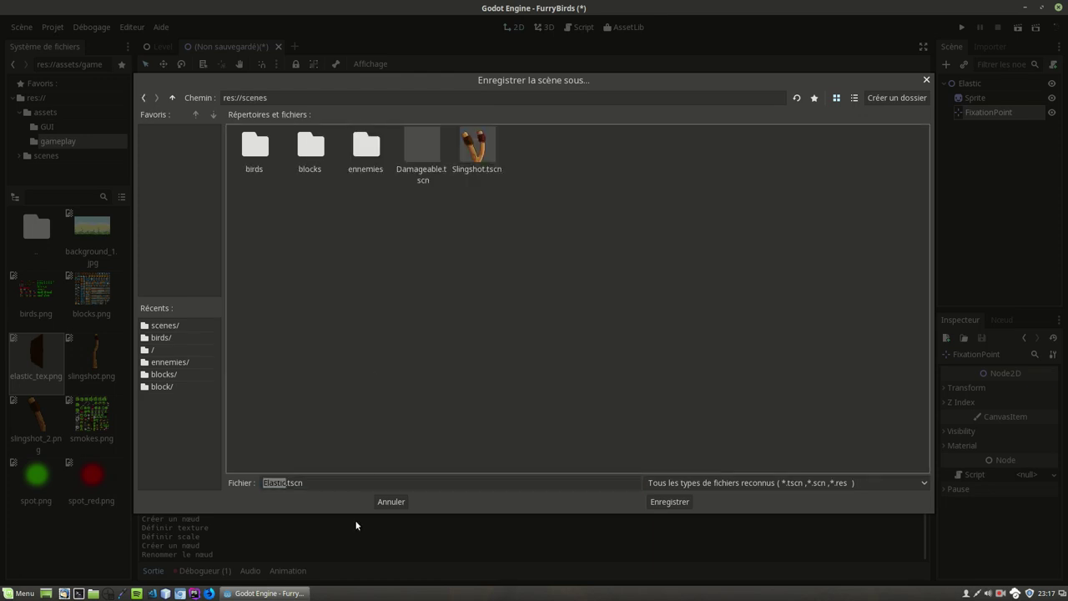
{"action": "left_click", "coordinate": [680, 502]}
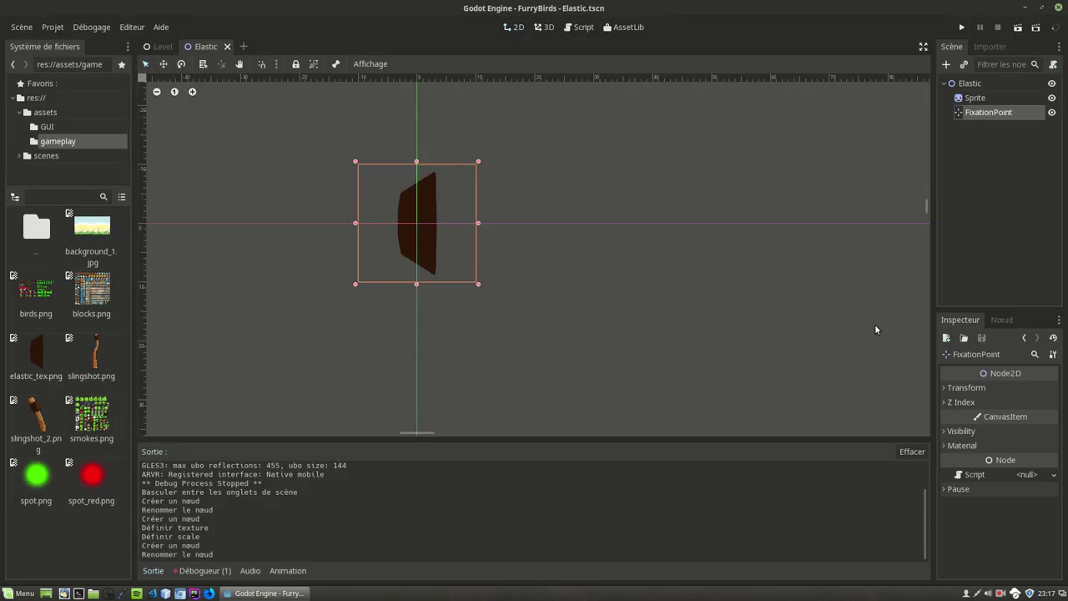
{"action": "left_click", "coordinate": [160, 47]}
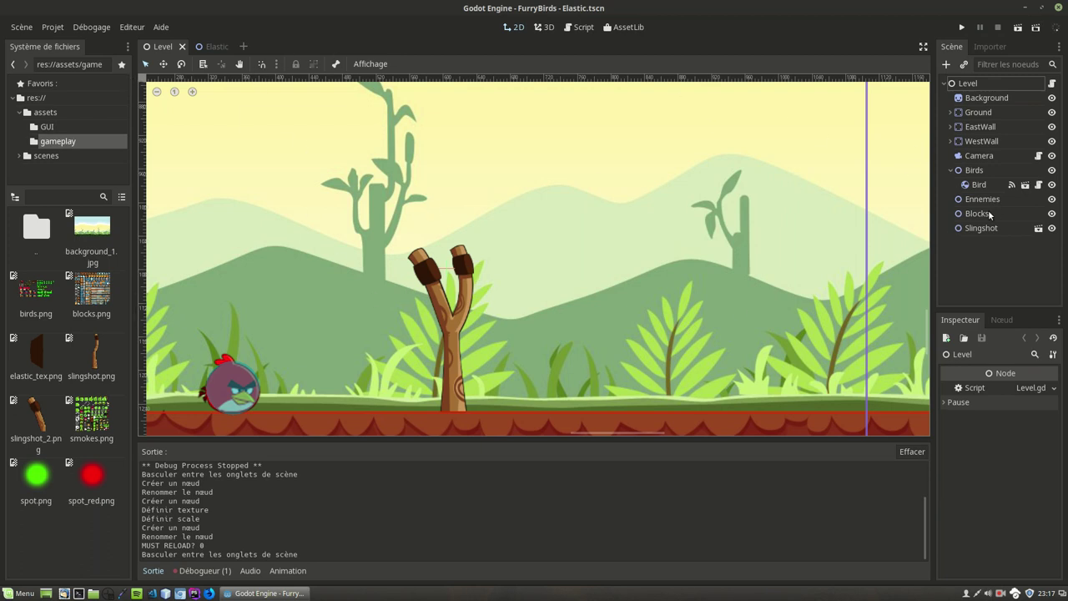
{"action": "left_click", "coordinate": [1038, 227]}
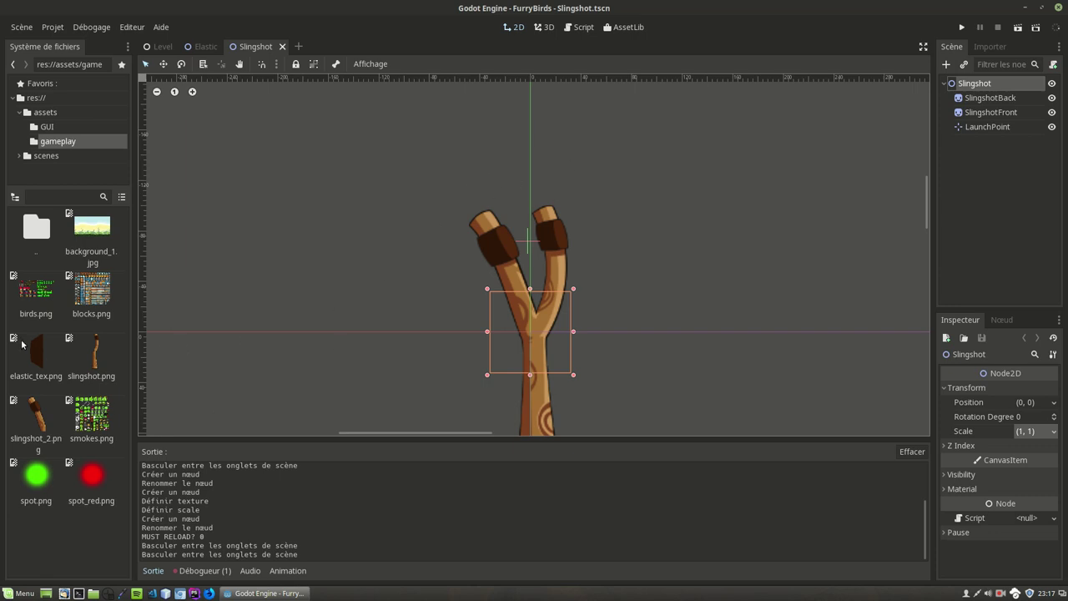
Instance Elastic.tscn from res://scenes into the Slingshot and place it on the right prong.
{"action": "left_click", "coordinate": [965, 65]}
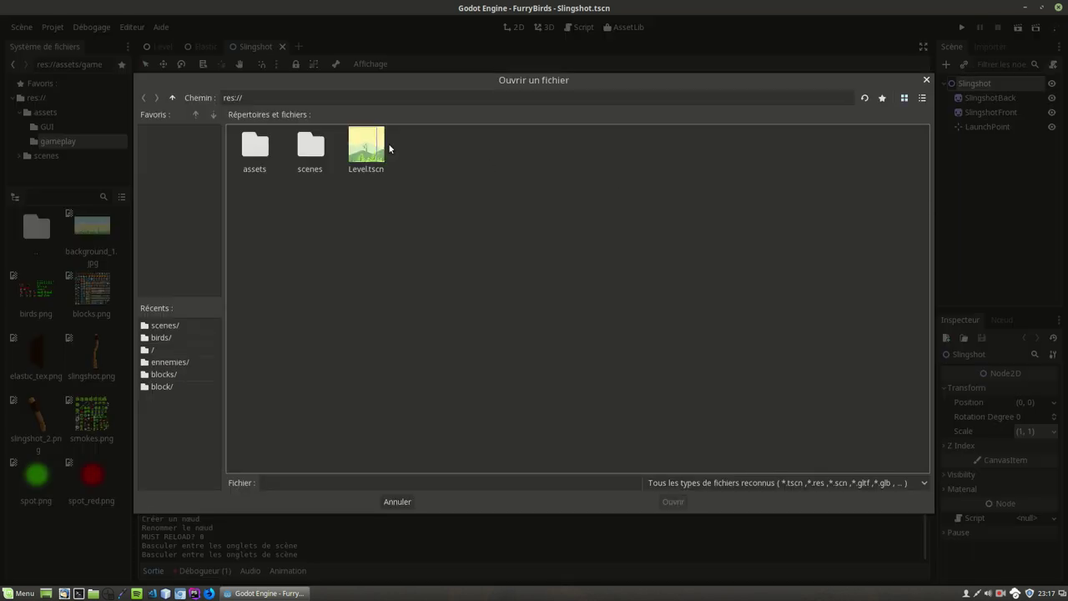
{"action": "double_click", "coordinate": [310, 148]}
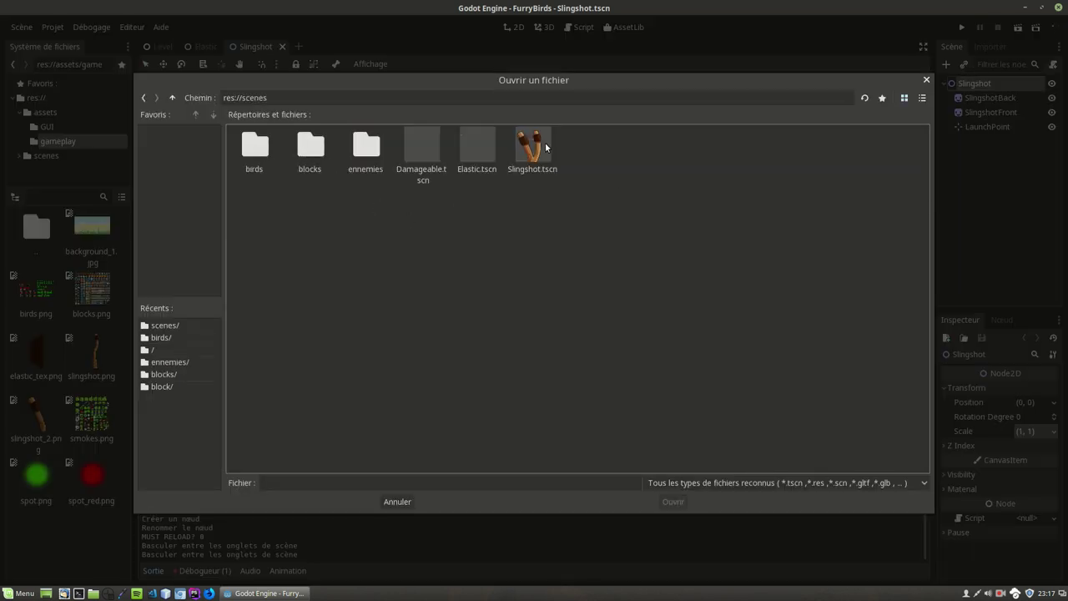
{"action": "double_click", "coordinate": [479, 148]}
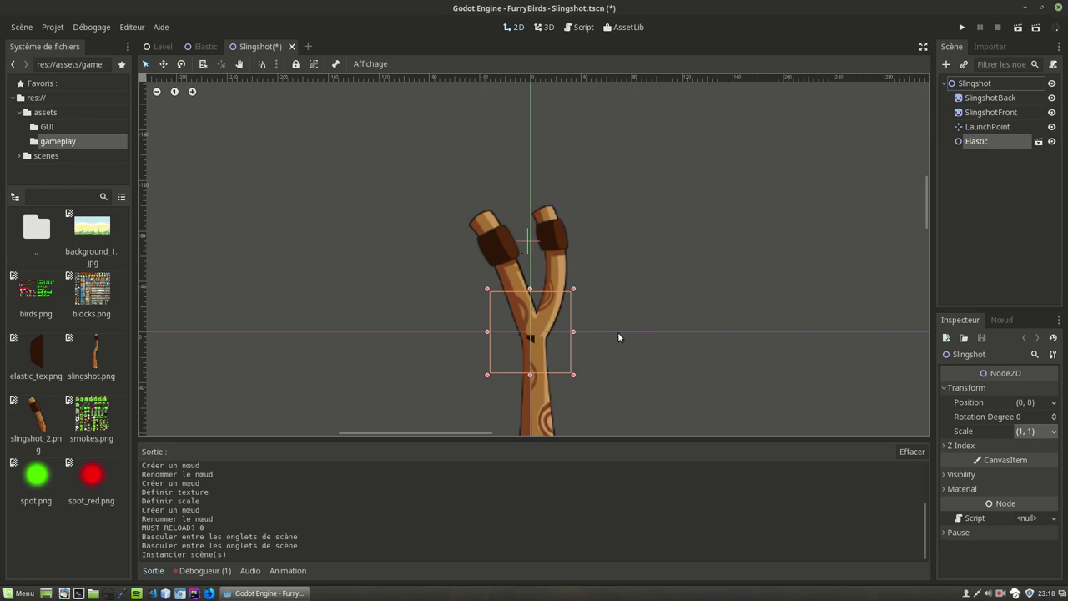
{"action": "mouse_move", "coordinate": [559, 300]}
{"action": "left_mouse_down"}
{"action": "mouse_move", "coordinate": [558, 211]}
{"action": "mouse_move", "coordinate": [575, 211]}
{"action": "left_mouse_up"}
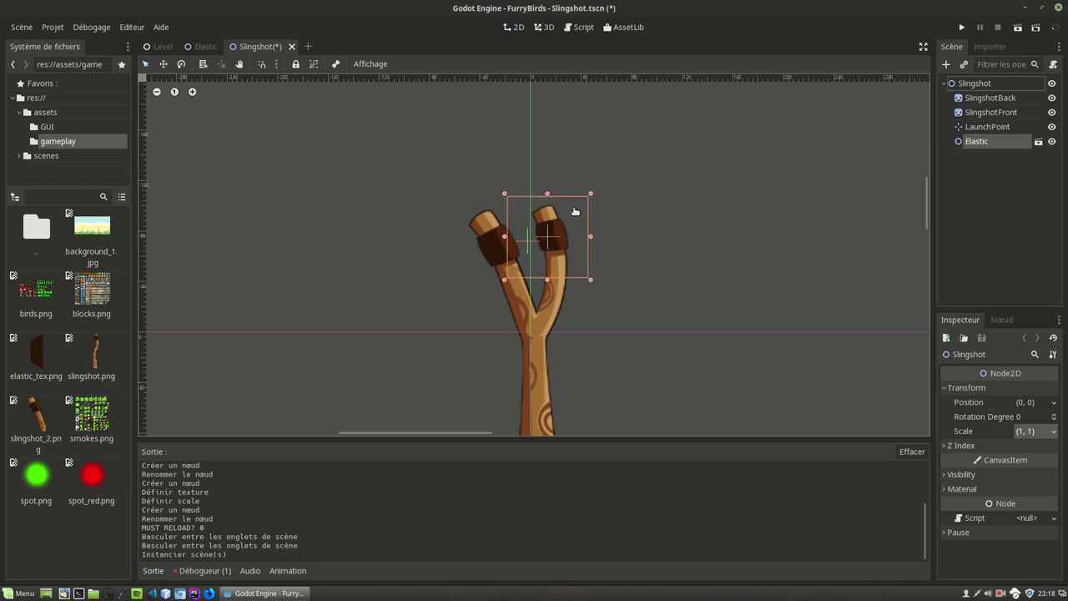
{"action": "left_click_drag", "start_coordinate": [575, 211], "coordinate": [575, 211]}
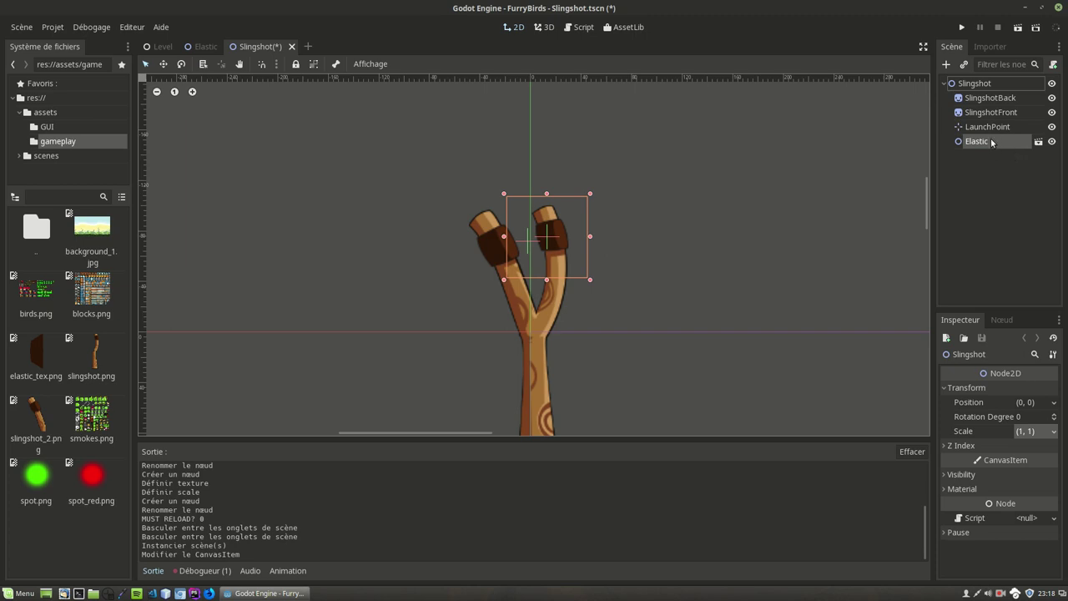
Rename the elastic to ElasticBack and duplicate it as ElasticFront.
{"action": "double_click", "coordinate": [992, 142]}
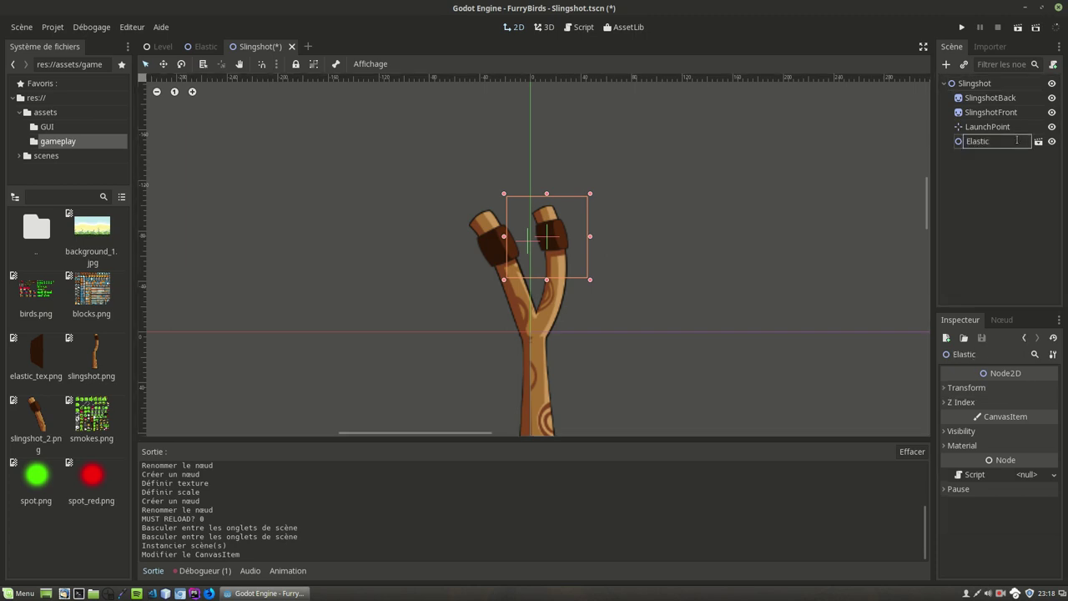
{"action": "type", "text": "Back"}
{"action": "key", "text": "Return"}
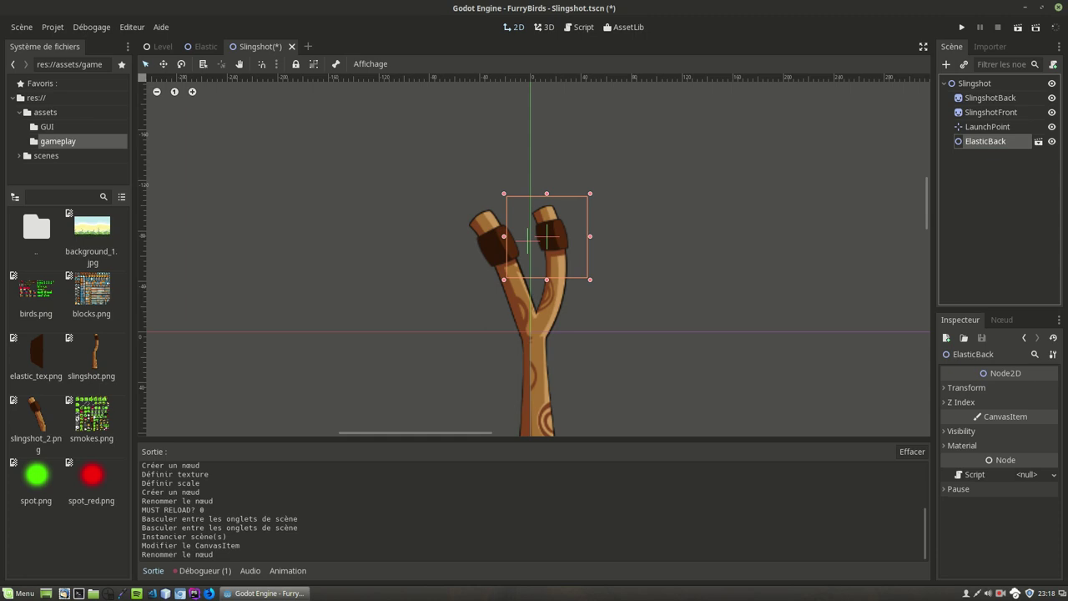
{"action": "key", "text": "ctrl+d"}
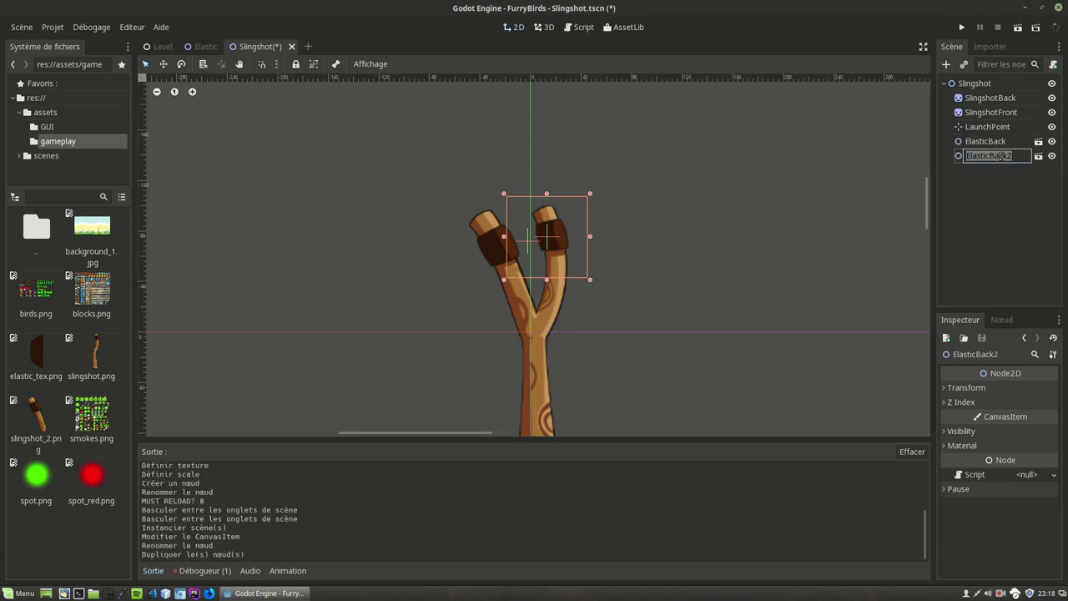
{"action": "double_click", "coordinate": [989, 156]}
{"action": "left_click_drag", "start_coordinate": [990, 156], "coordinate": [1013, 156]}
{"action": "type", "text": "Front"}
{"action": "key", "text": "Return"}
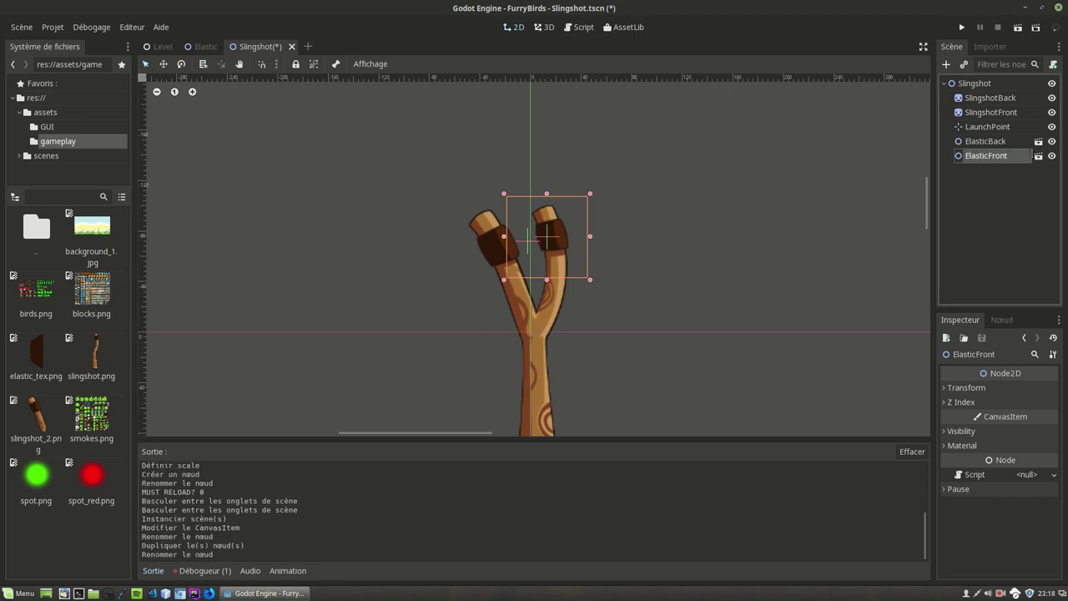
Move ElasticFront onto the slingshot's left prong.
{"action": "left_click", "coordinate": [164, 64]}
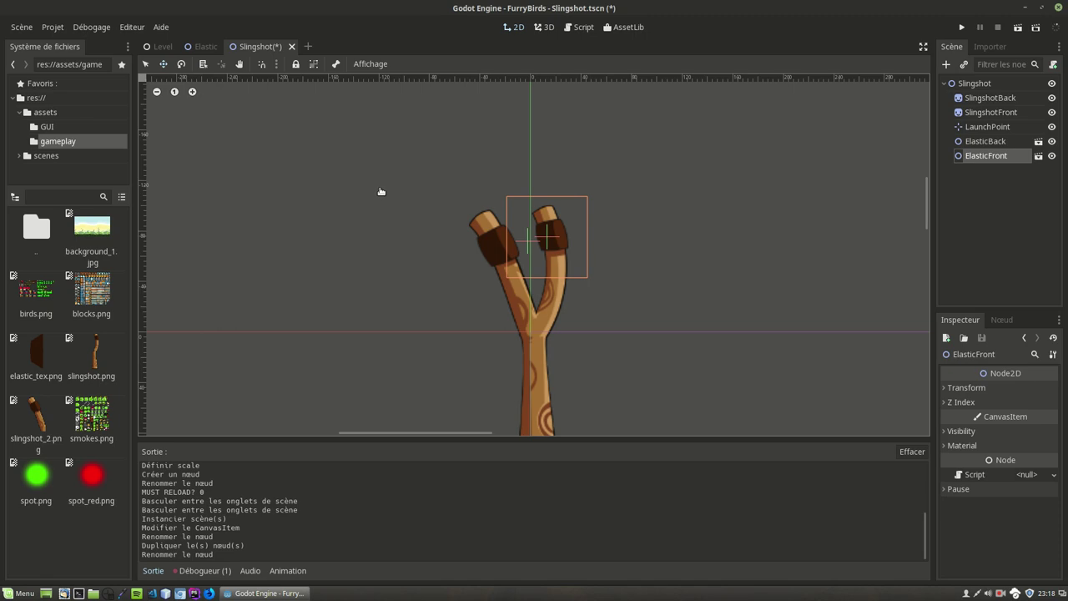
{"action": "left_click_drag", "start_coordinate": [372, 190], "coordinate": [330, 205]}
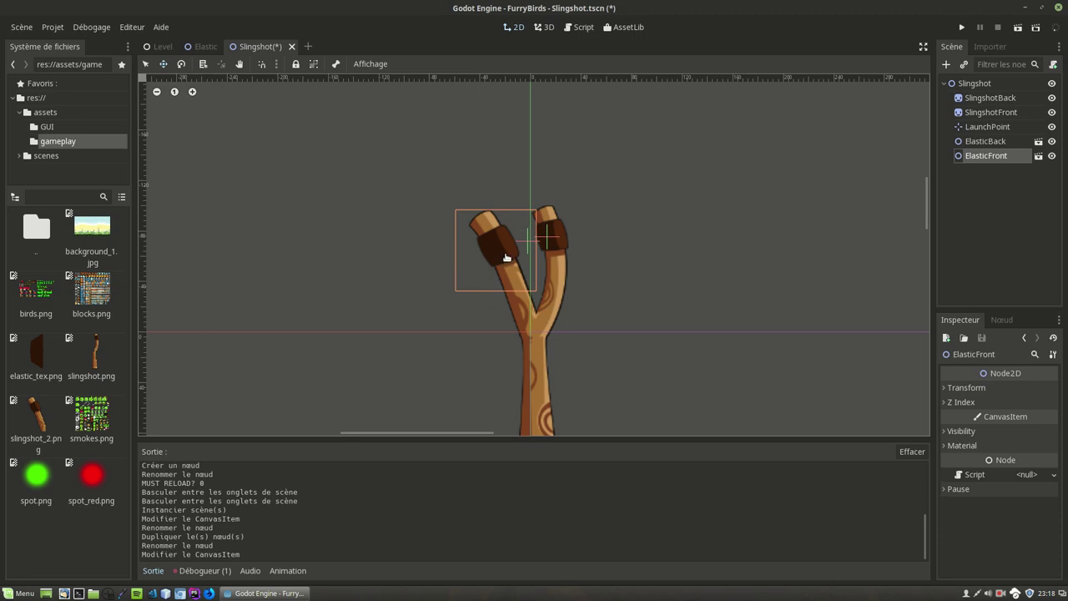
{"action": "key", "text": "Down"}
{"action": "left_click_drag", "start_coordinate": [352, 192], "coordinate": [347, 194]}
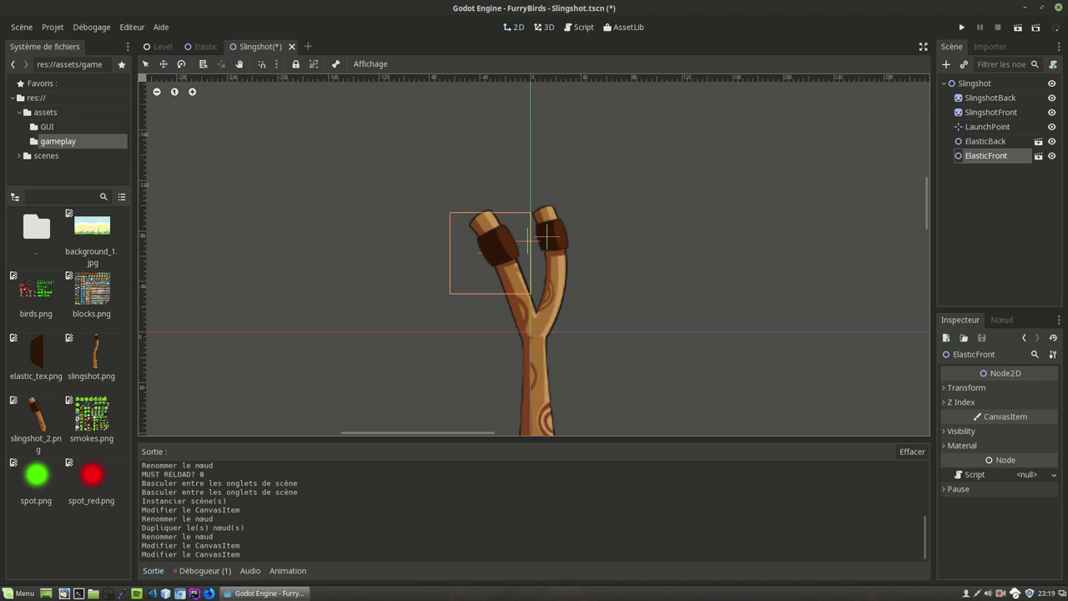
Attach a new Slingshot.gd script to the Slingshot root node.
{"action": "left_click", "coordinate": [973, 86]}
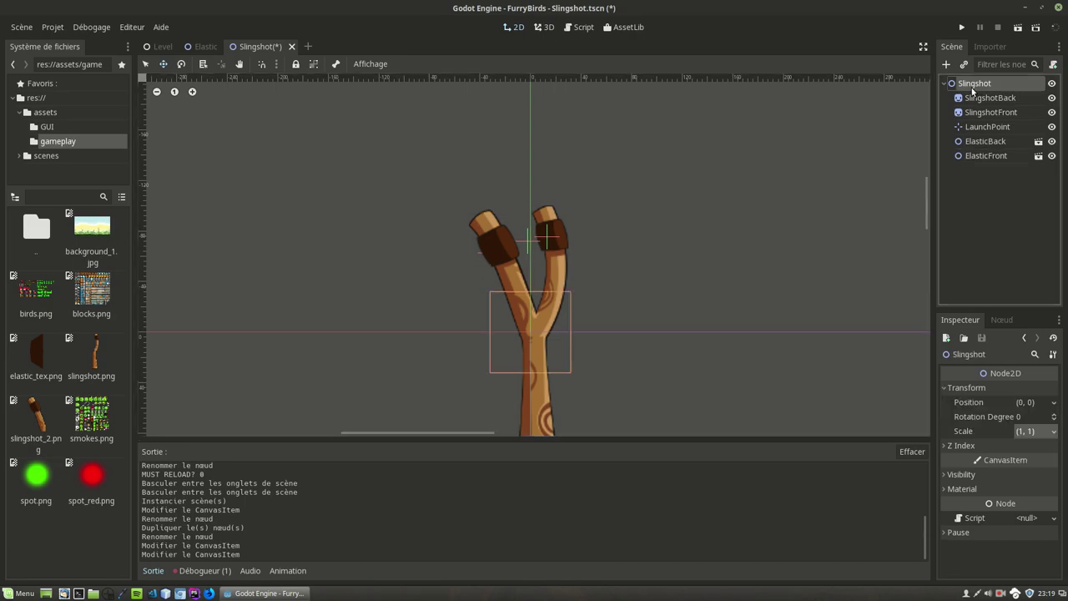
{"action": "left_click", "coordinate": [1054, 65]}
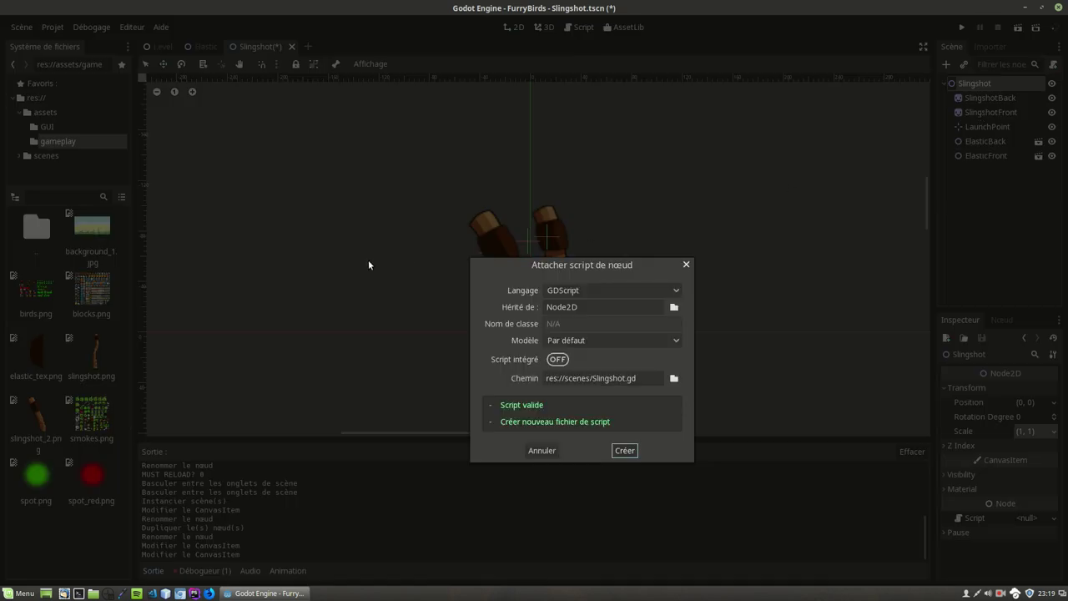
{"action": "left_click", "coordinate": [623, 451]}
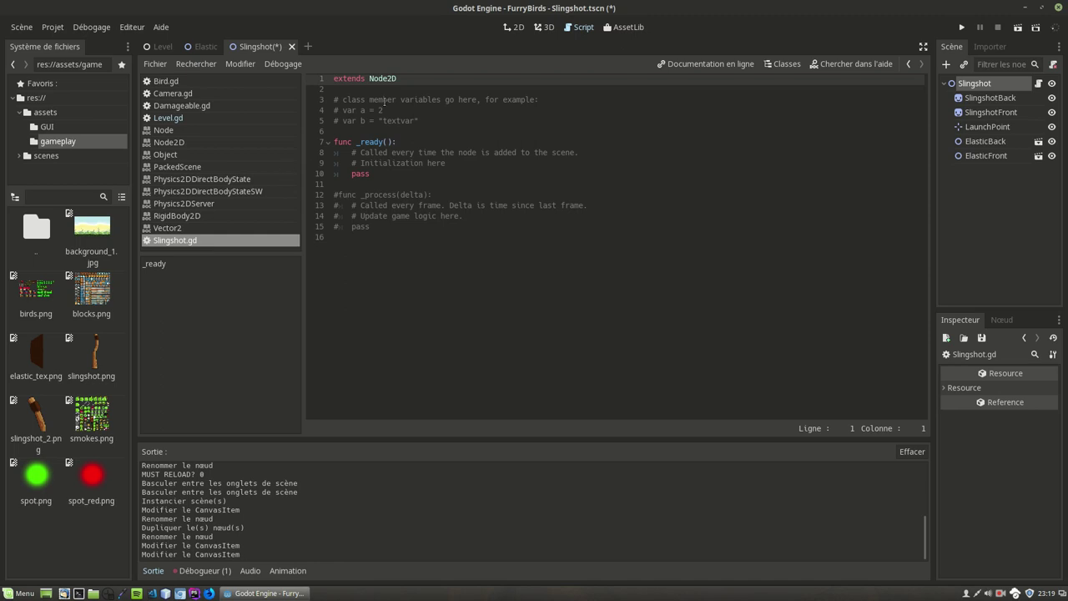
Delete the template variables and _ready function, and uncomment the _process(delta) function.
{"action": "left_click_drag", "start_coordinate": [371, 174], "coordinate": [324, 104]}
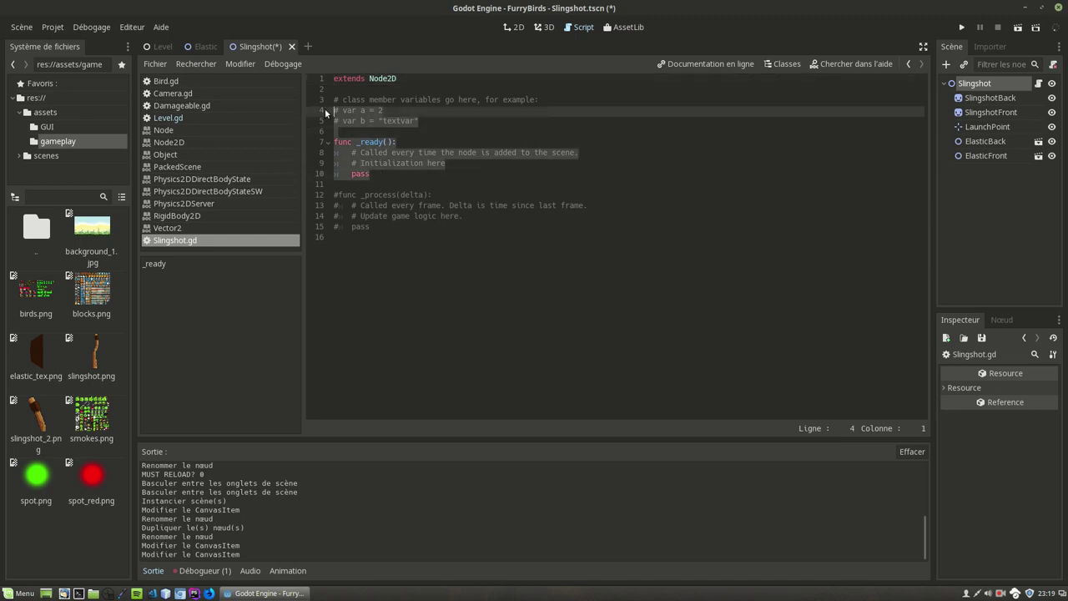
{"action": "key", "text": "BackSpace"}
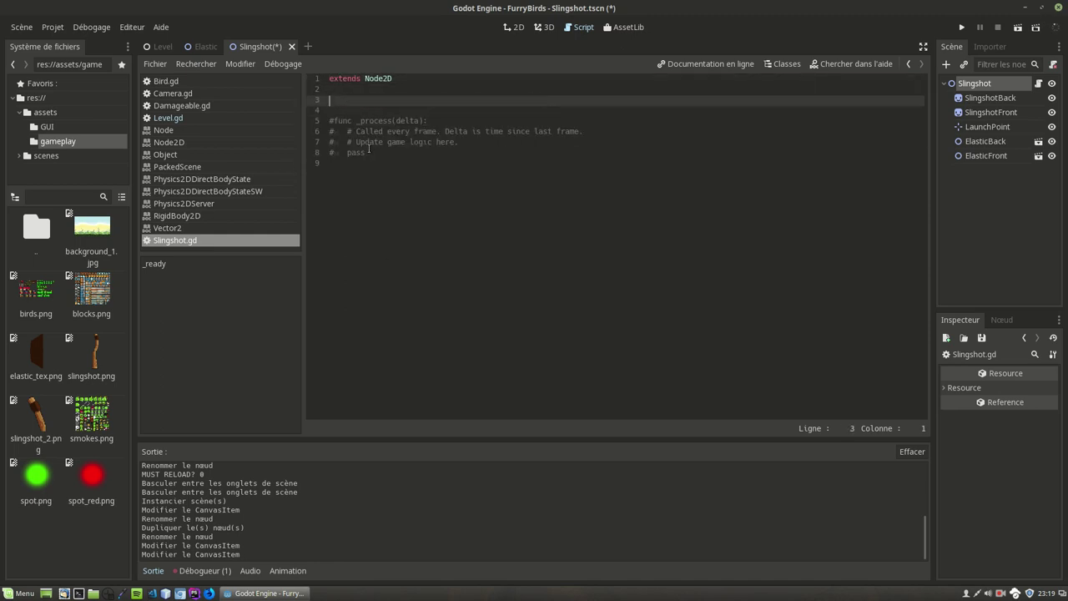
{"action": "key", "text": "BackSpace"}
{"action": "key", "text": "BackSpace"}
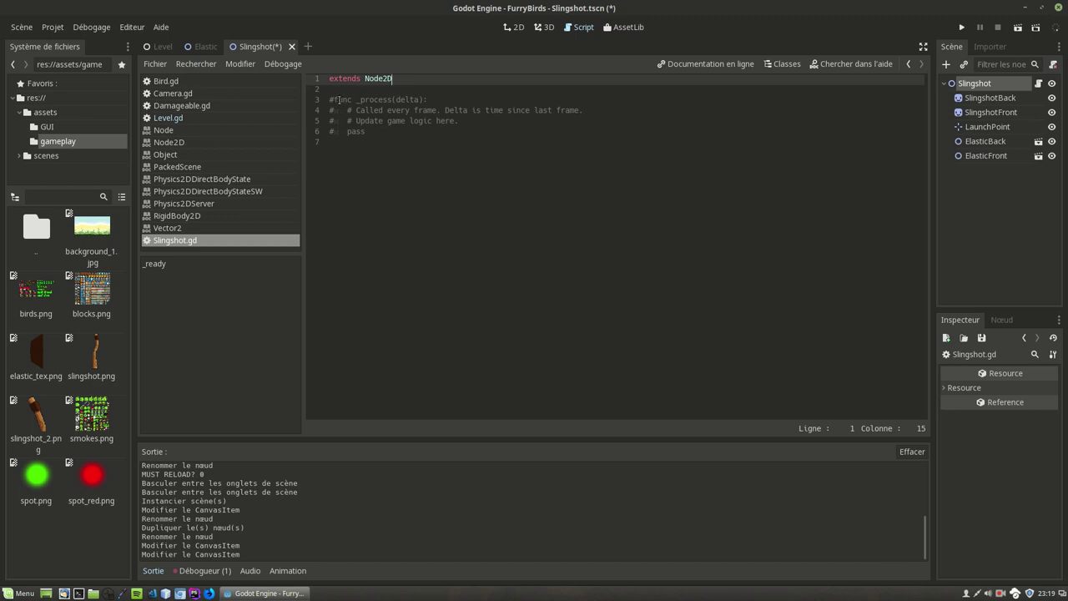
{"action": "left_click_drag", "start_coordinate": [335, 99], "coordinate": [351, 132]}
{"action": "key", "text": "ctrl+z"}
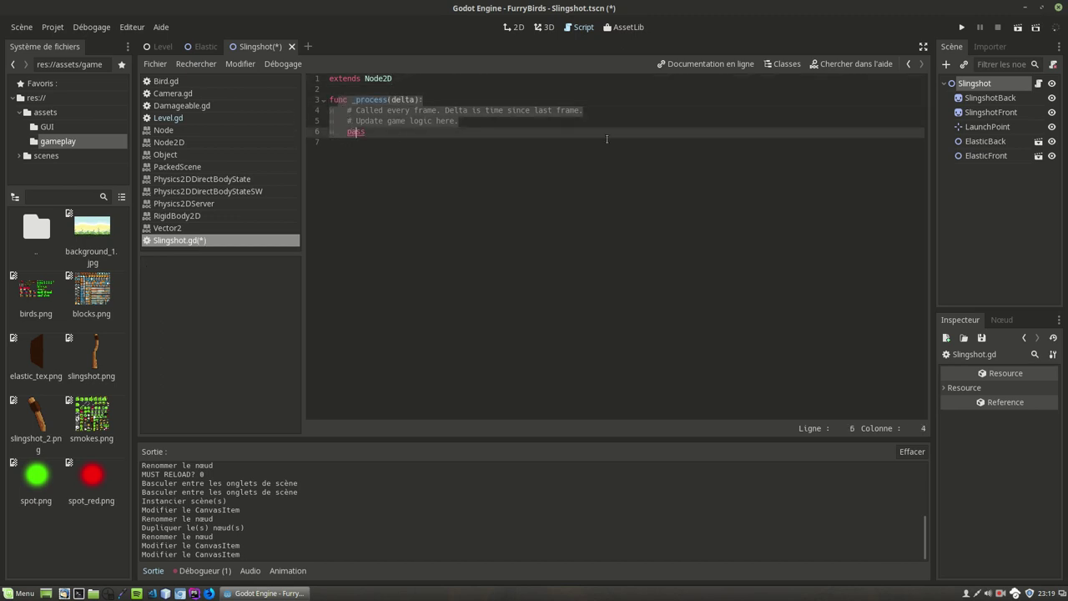
{"action": "key", "text": "ctrl+z"}
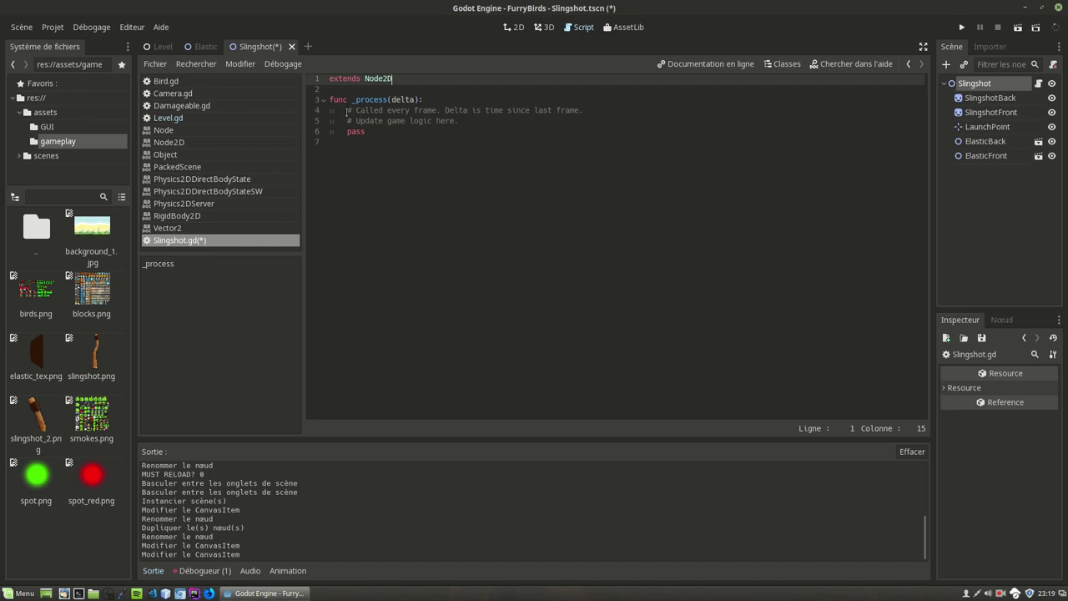
{"action": "left_click_drag", "start_coordinate": [343, 109], "coordinate": [369, 131]}
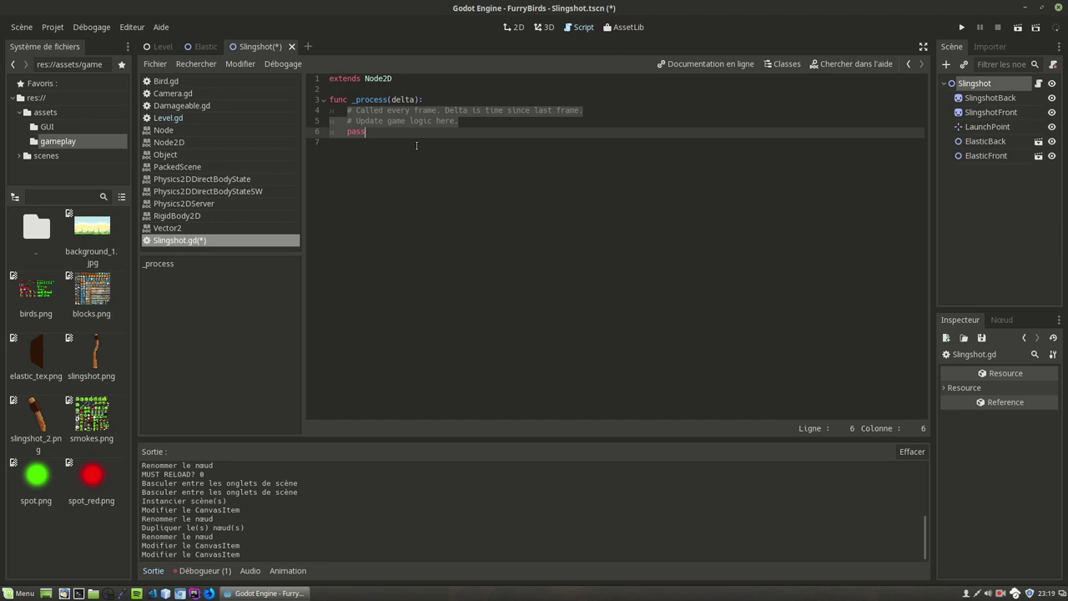
In _process, call update_elastic($ElasticBack) and update_elastic($ElasticFront).
{"action": "type", "text": "upd"}
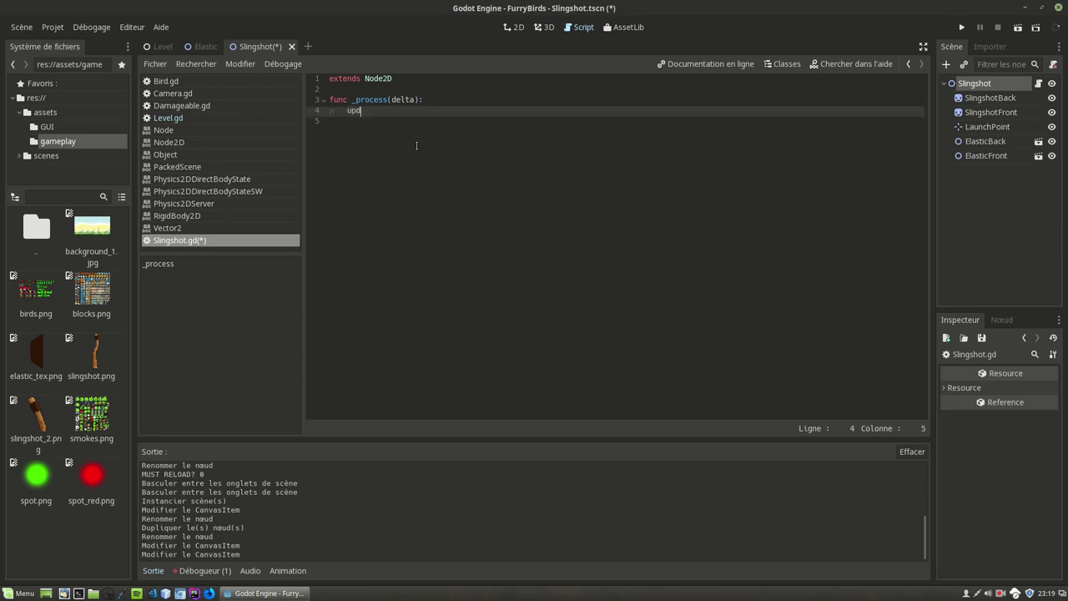
{"action": "type", "text": "ate_el"}
{"action": "type", "text": "astic("}
{"action": "type", "text": "$"}
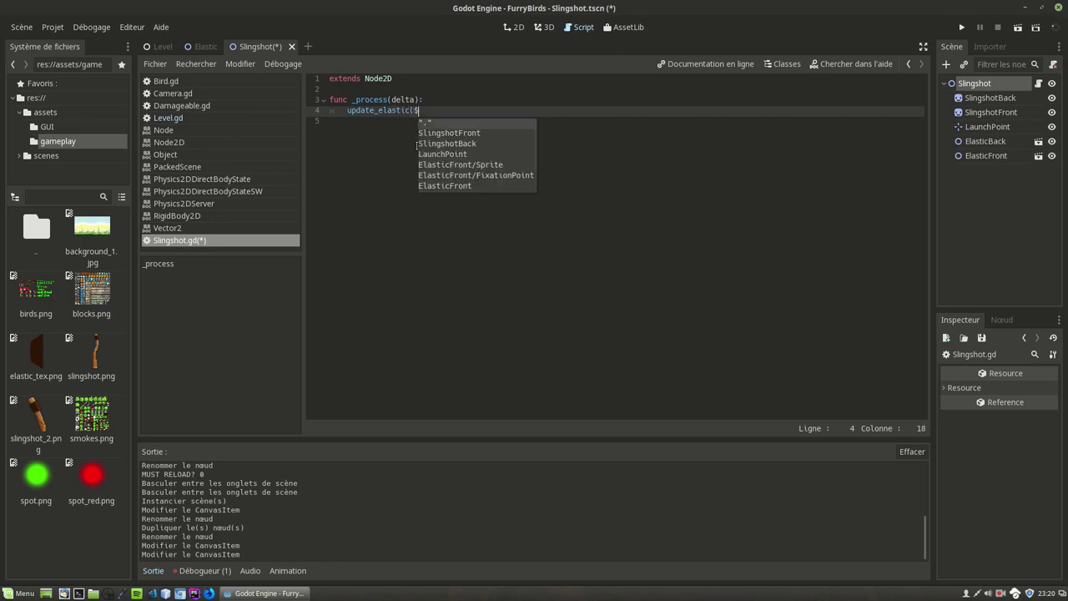
{"action": "type", "text": "Ela"}
{"action": "key", "text": "Return"}
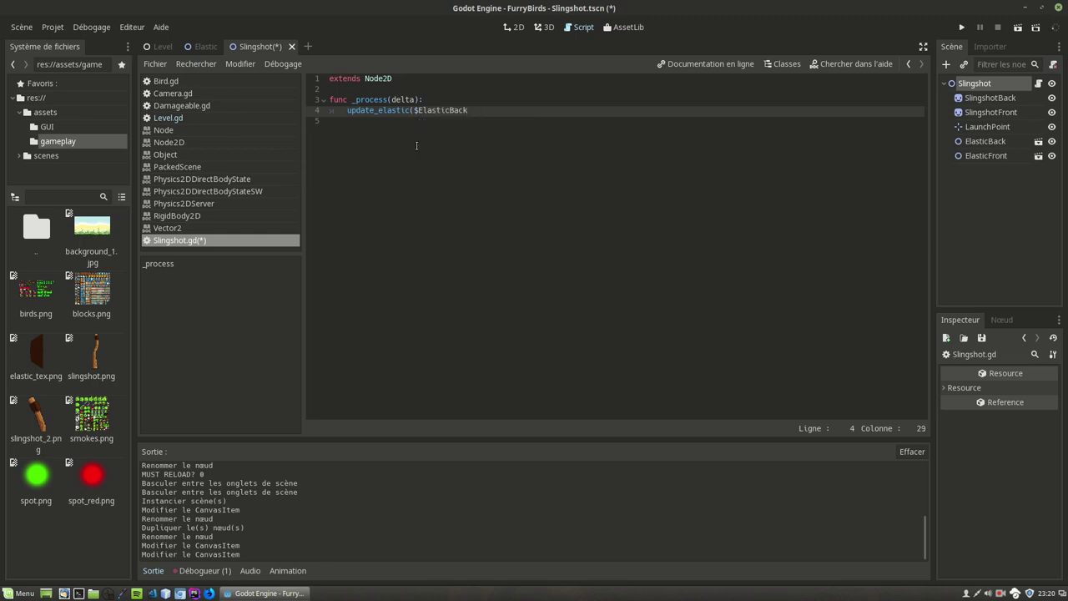
{"action": "type", "text": ")"}
{"action": "key", "text": "Home"}
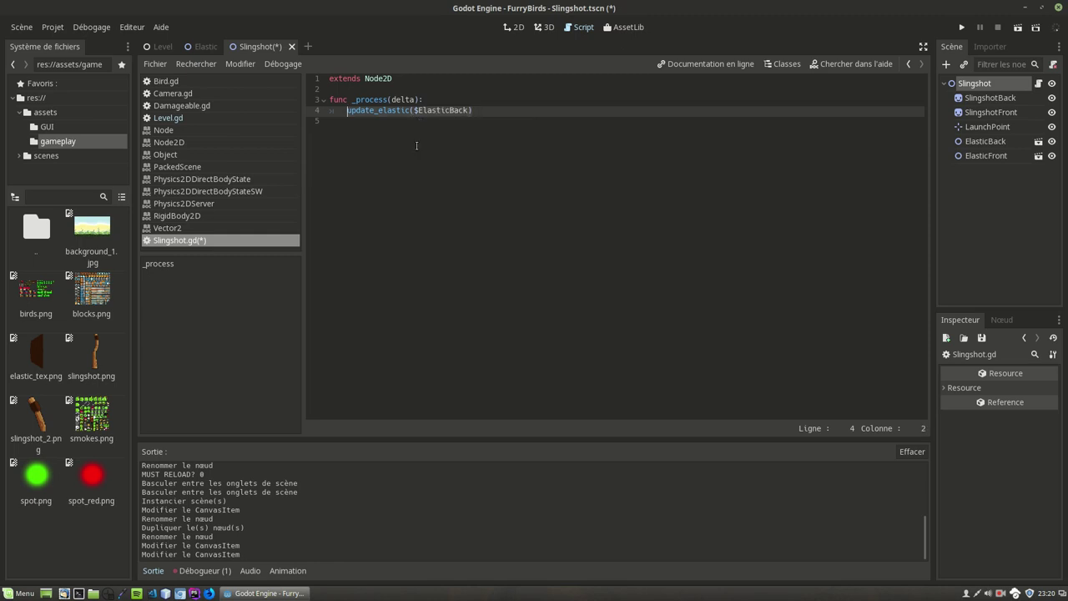
{"action": "key", "text": "Right"}
{"action": "key", "text": "Return"}
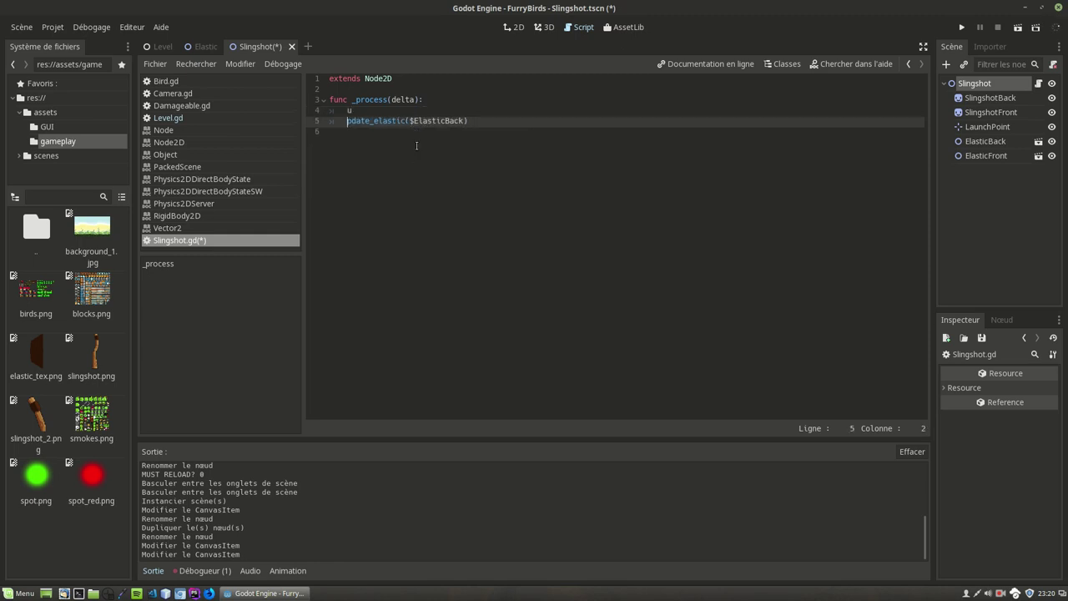
{"action": "key", "text": "ctrl+z"}
{"action": "key", "text": "End"}
{"action": "key", "text": "ctrl+d"}
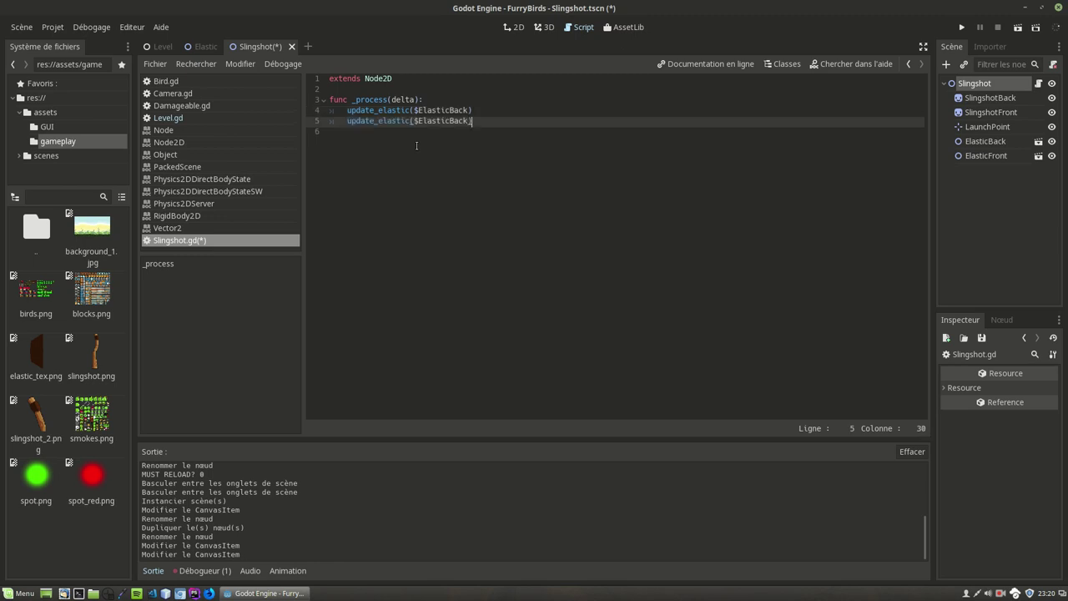
{"action": "key", "text": "Left"}
{"action": "key", "text": "Left"}
{"action": "key", "text": "Left"}
{"action": "key", "text": "Left"}
{"action": "key", "text": "Left"}
{"action": "key", "text": "Delete"}
{"action": "key", "text": "Delete"}
{"action": "key", "text": "Delete"}
{"action": "type", "text": "Front"}
{"action": "key", "text": "End"}
Add a func update_elastic(elastic): stub containing pass.
{"action": "double_click", "coordinate": [409, 111]}
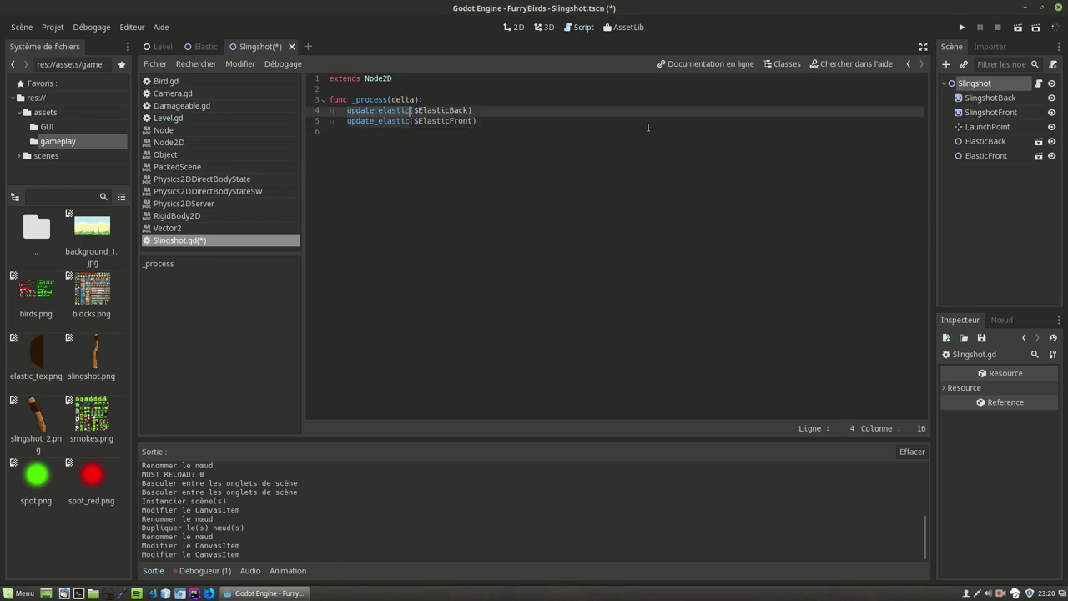
{"action": "left_click", "coordinate": [485, 121]}
{"action": "key", "text": "Return"}
{"action": "key", "text": "Return"}
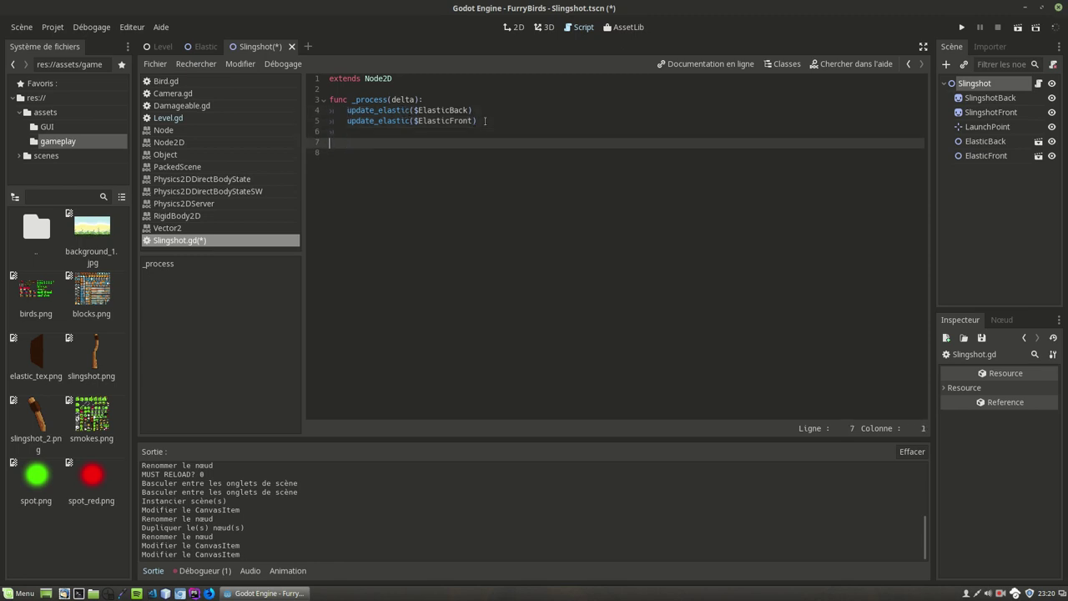
{"action": "type", "text": "func update_elastic"}
{"action": "type", "text": "(ela"}
{"action": "type", "text": "stic) :"}
{"action": "key", "text": "Return"}
{"action": "type", "text": "pass"}
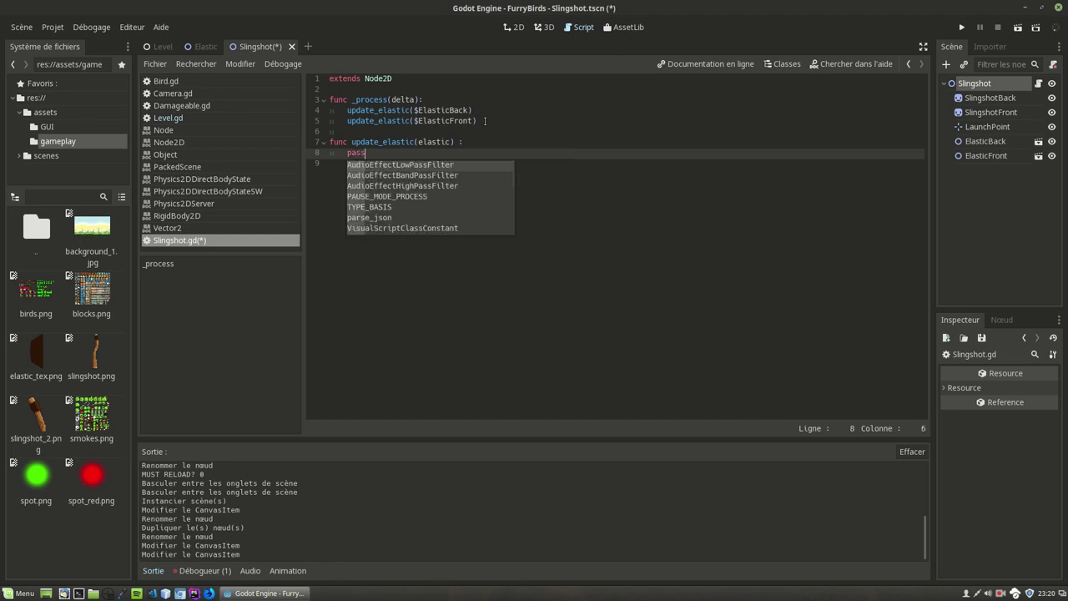
{"action": "left_click", "coordinate": [494, 133]}
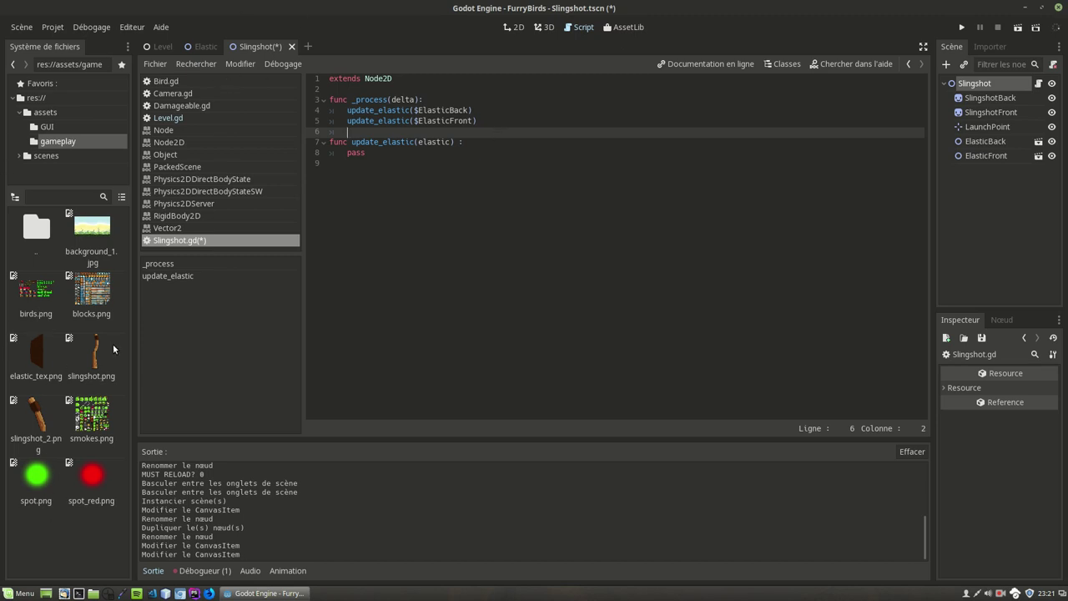
Open res://scenes/birds/Bird.tscn in the 2D view and select the Bird root.
{"action": "double_click", "coordinate": [34, 239]}
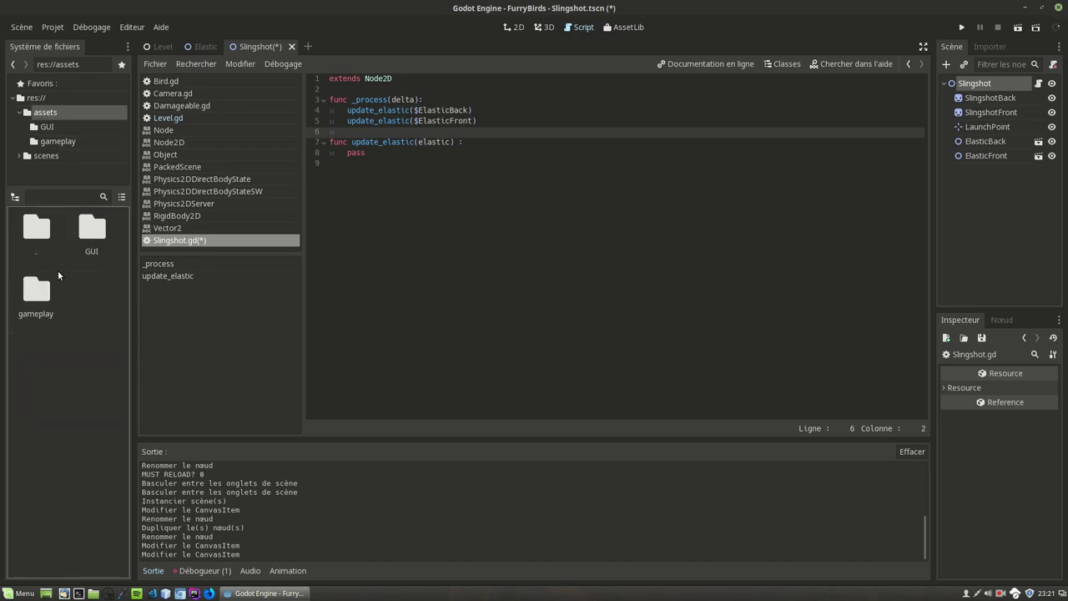
{"action": "double_click", "coordinate": [29, 241]}
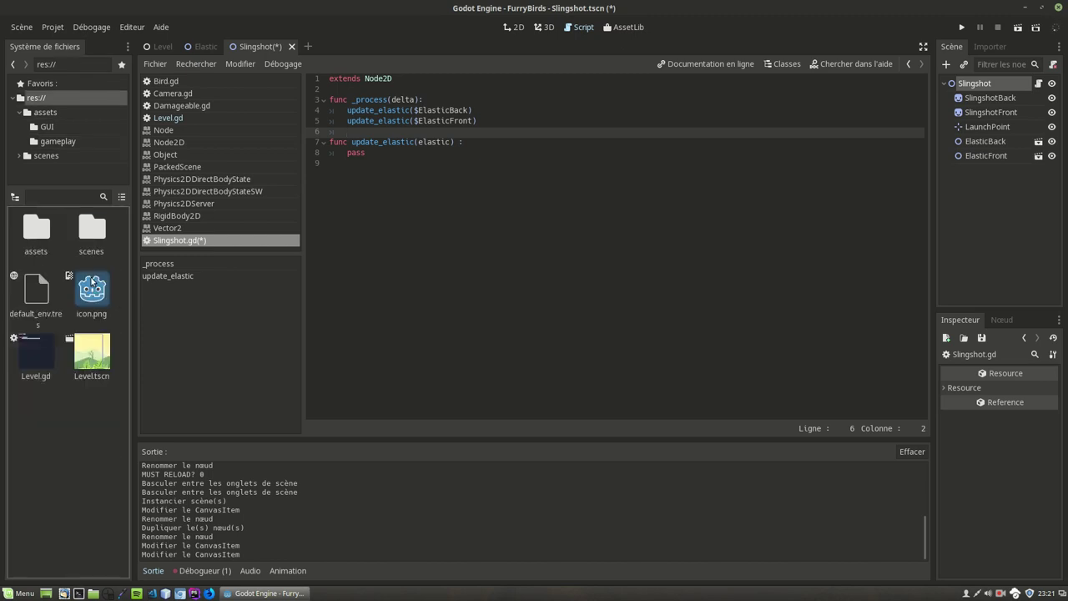
{"action": "double_click", "coordinate": [90, 238]}
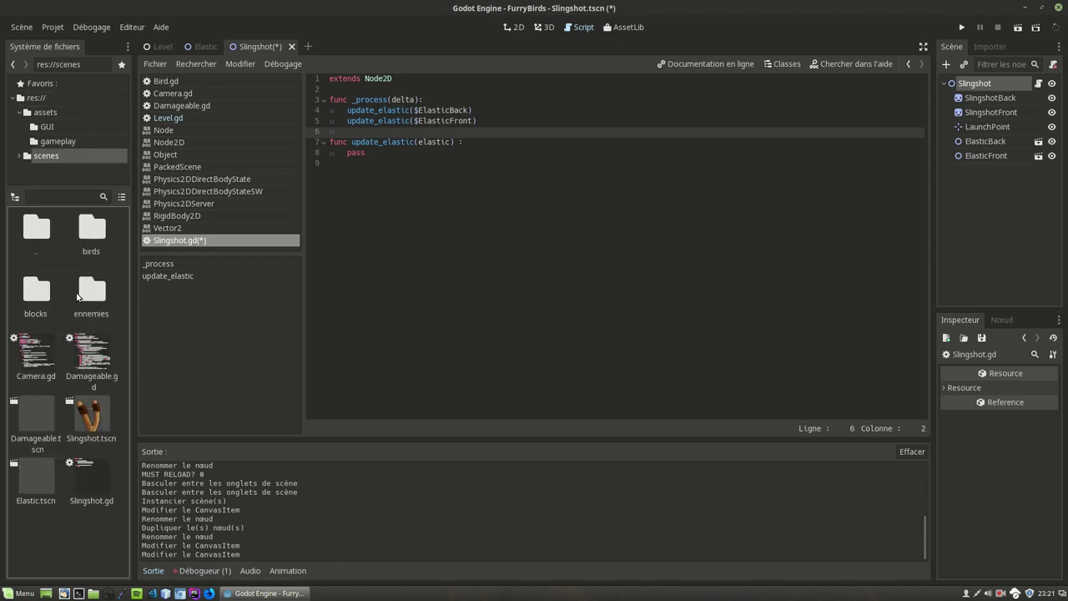
{"action": "double_click", "coordinate": [87, 238]}
{"action": "double_click", "coordinate": [44, 292]}
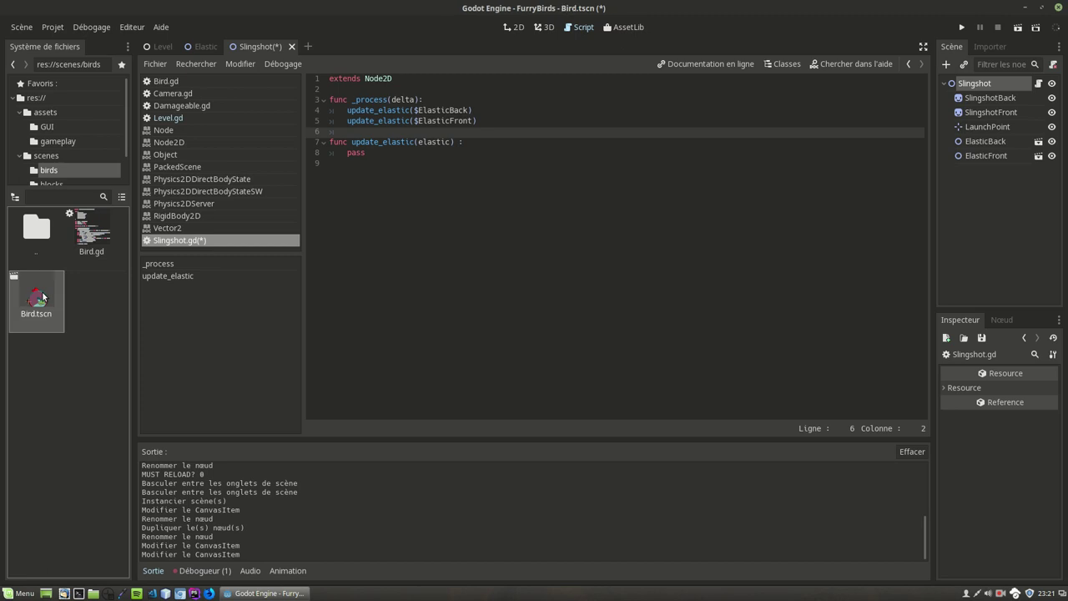
{"action": "left_click", "coordinate": [514, 27]}
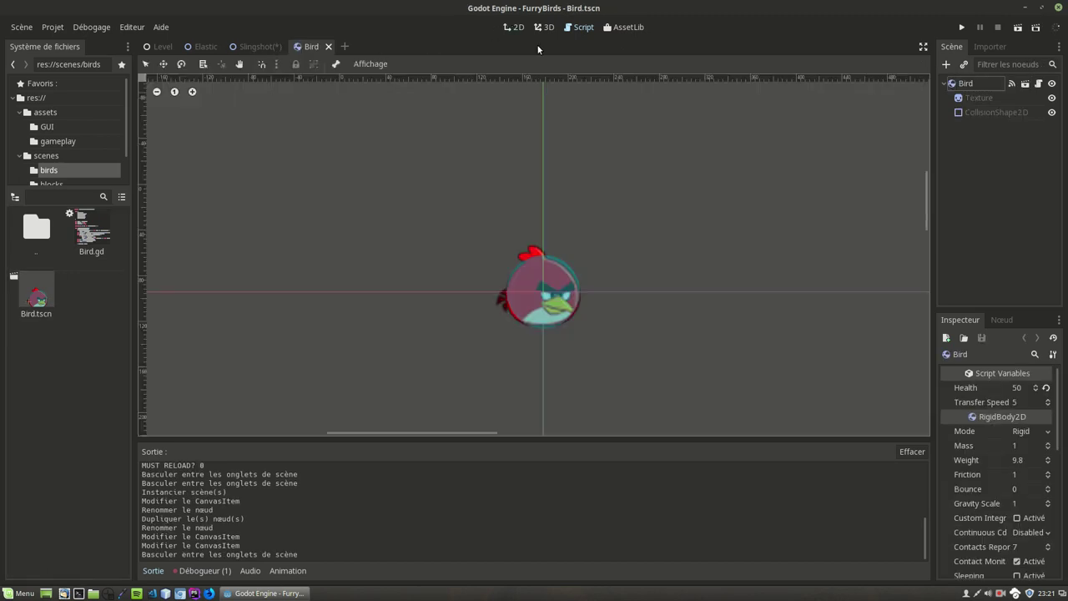
{"action": "left_click", "coordinate": [966, 84]}
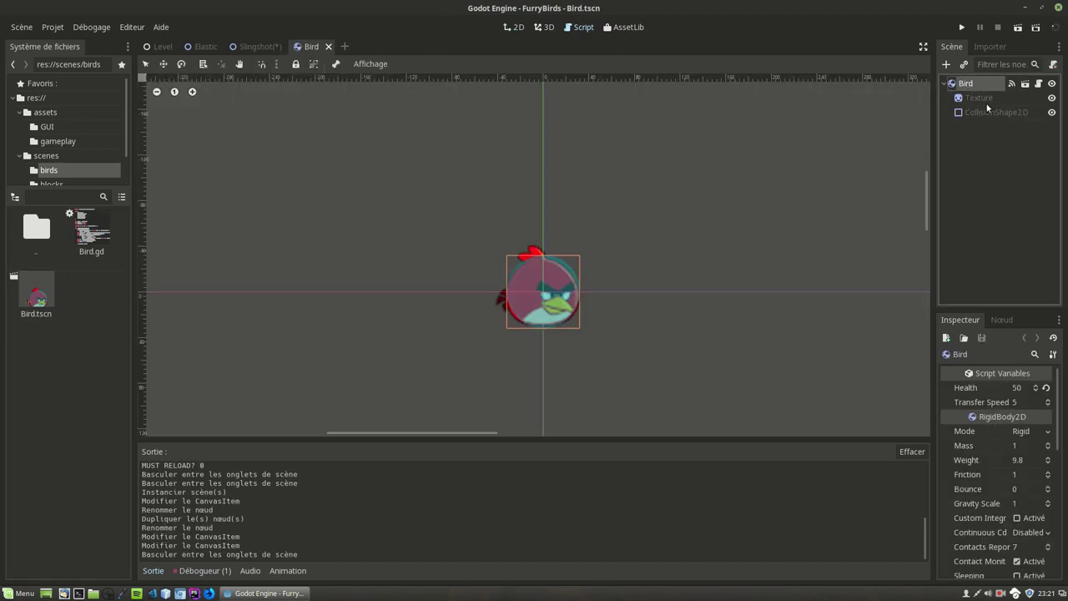
Add a Position2D child under Bird and name it AttachPoint.
{"action": "left_click", "coordinate": [947, 64]}
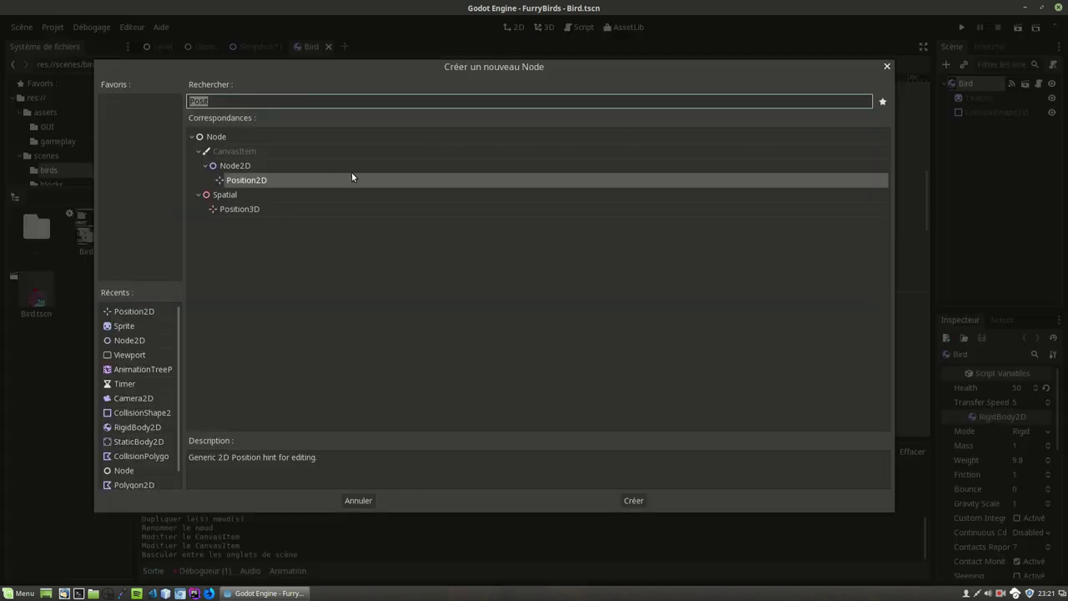
{"action": "double_click", "coordinate": [248, 180]}
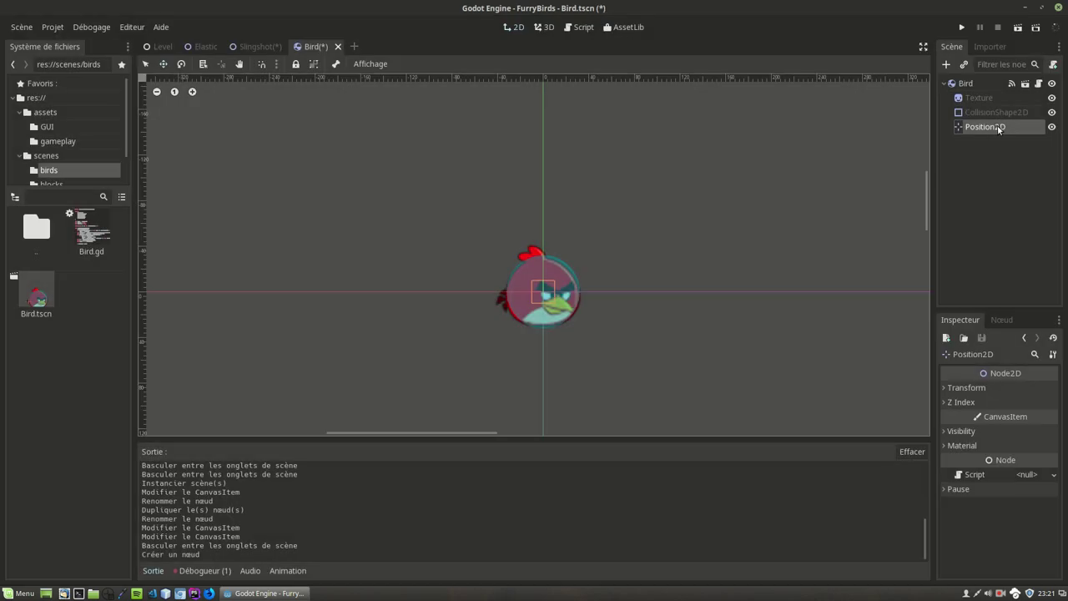
{"action": "double_click", "coordinate": [999, 129]}
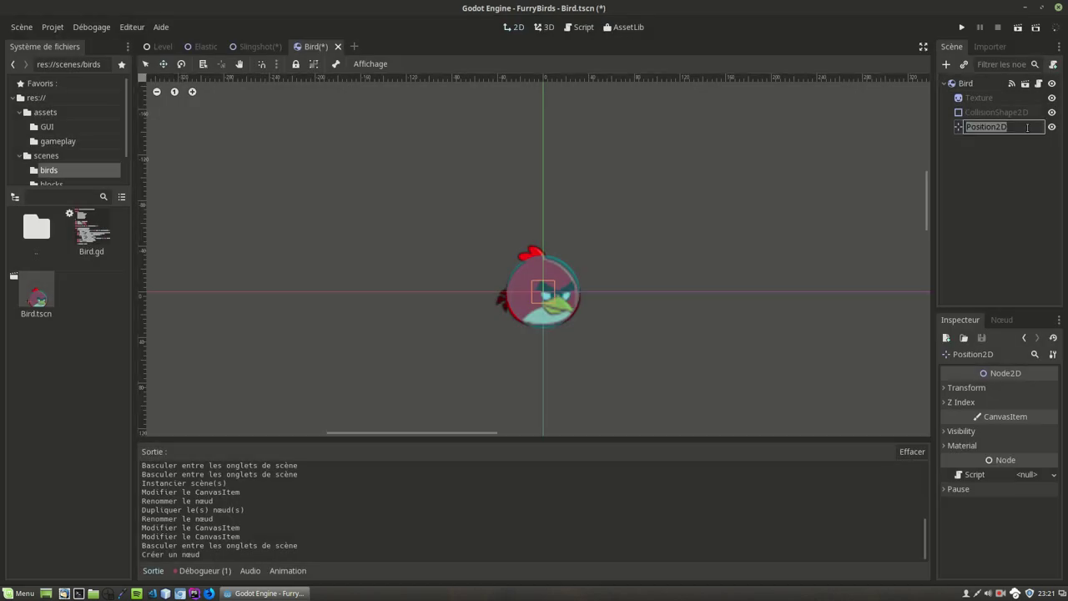
{"action": "type", "text": "A"}
{"action": "type", "text": "ttachPo"}
{"action": "type", "text": "int"}
{"action": "key", "text": "Return"}
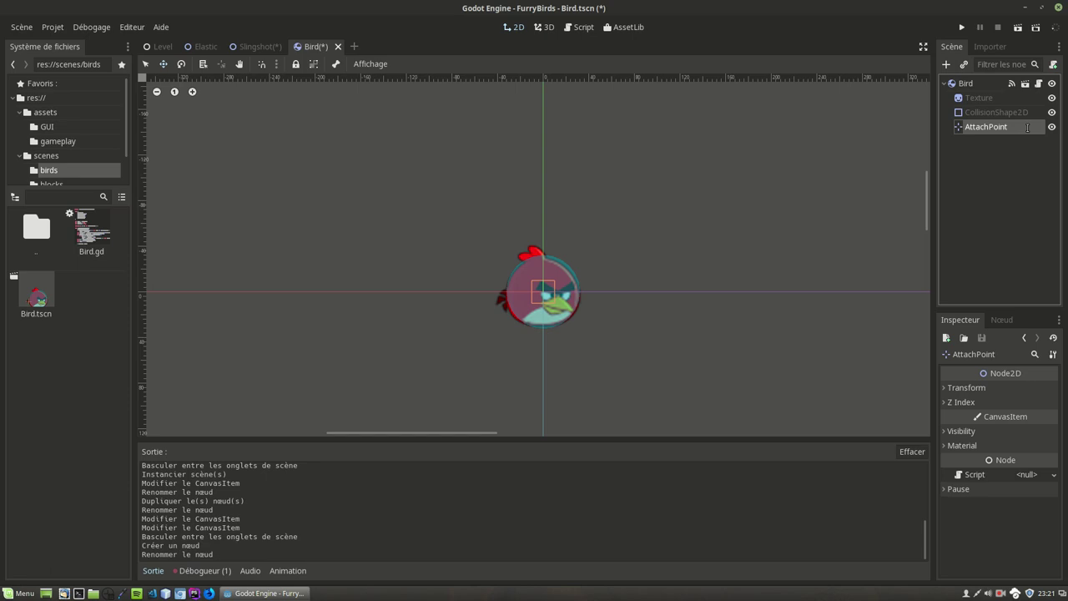
Open the Slingshot script and declare var bird below extends Node2D.
{"action": "left_click", "coordinate": [258, 47]}
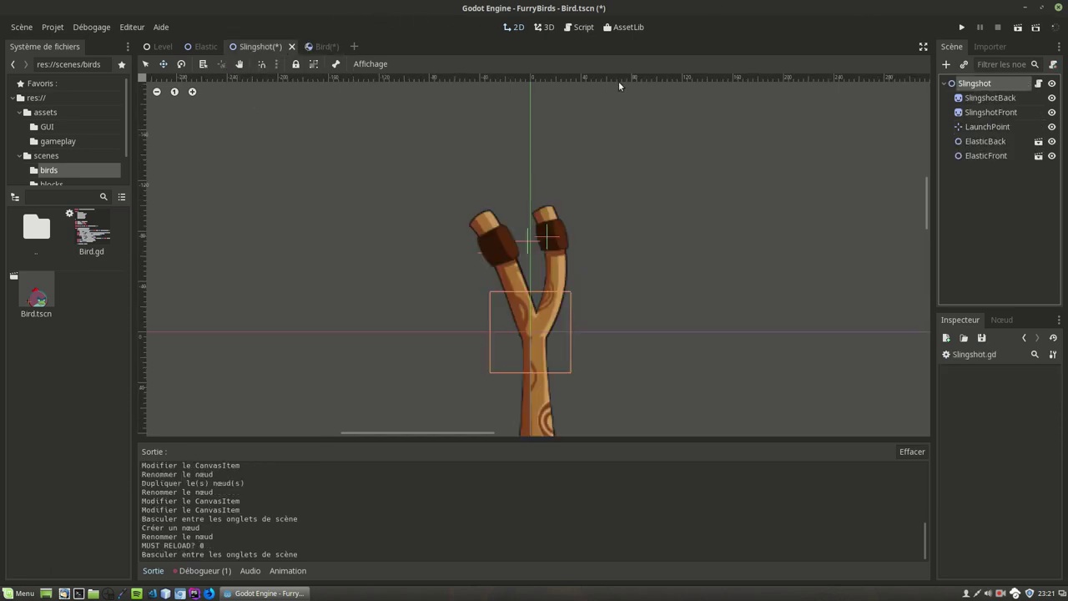
{"action": "left_click", "coordinate": [1039, 84]}
{"action": "left_click", "coordinate": [353, 89]}
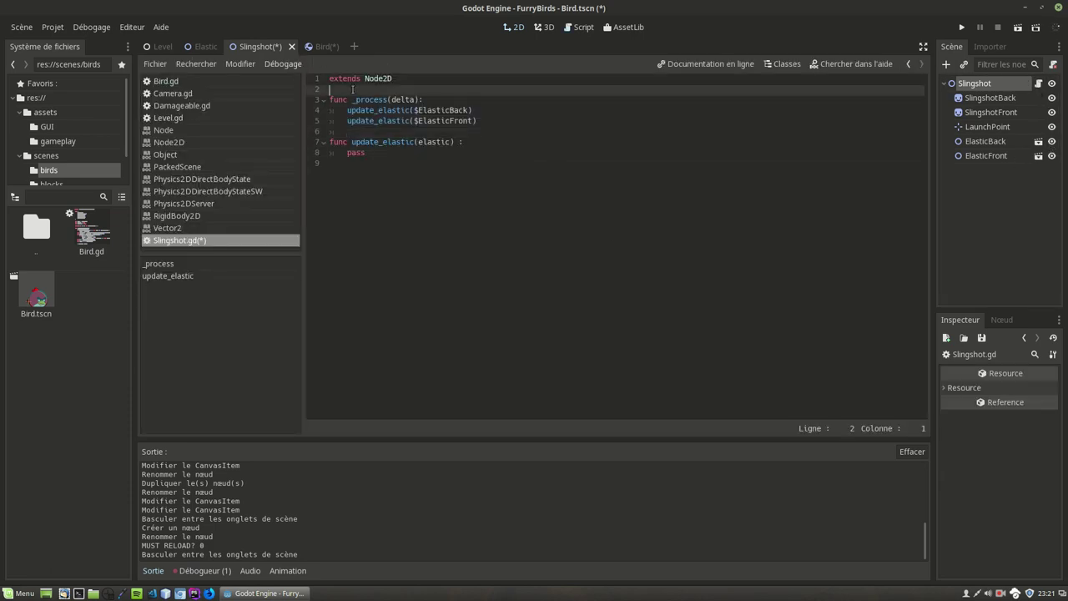
{"action": "key", "text": "Return"}
Add func attach_bird(bird): with self.bird = bird after update_elastic.
{"action": "key", "text": "Return"}
{"action": "key", "text": "Up"}
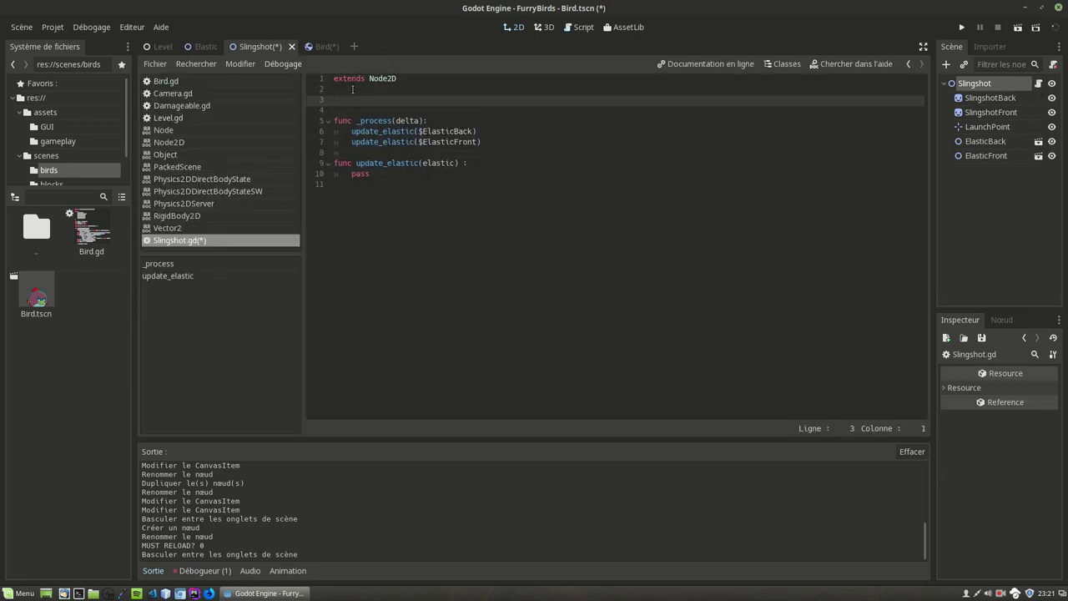
{"action": "type", "text": "var "}
{"action": "type", "text": "bird"}
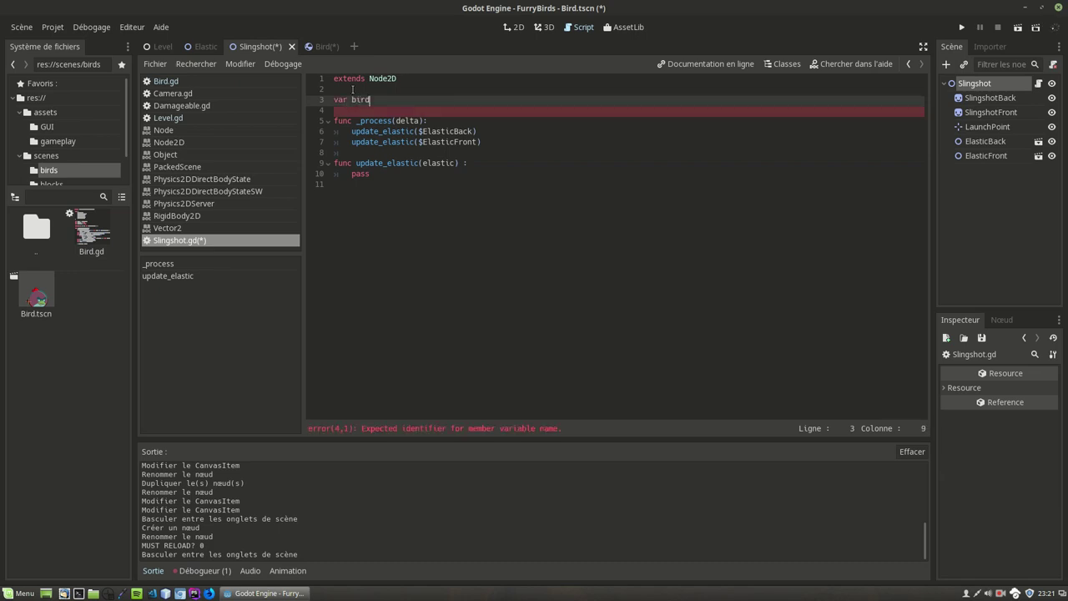
{"action": "left_click", "coordinate": [388, 174]}
{"action": "key", "text": "Return"}
{"action": "key", "text": "Return"}
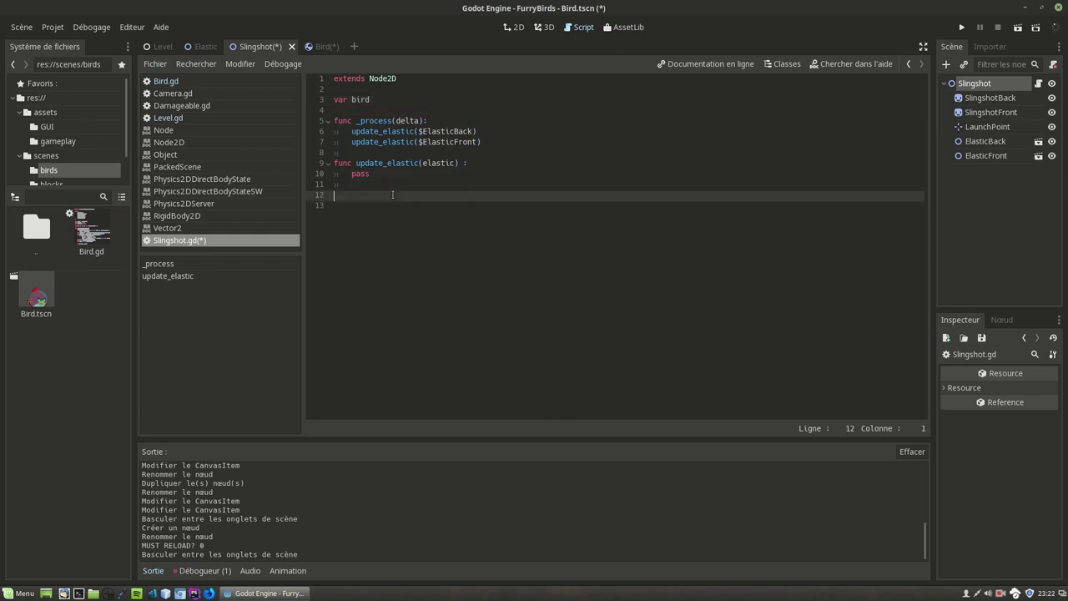
{"action": "type", "text": "func "}
{"action": "type", "text": "attach_b"}
{"action": "type", "text": "ird(bird"}
{"action": "type", "text": ") :"}
{"action": "key", "text": "Return"}
{"action": "type", "text": "s"}
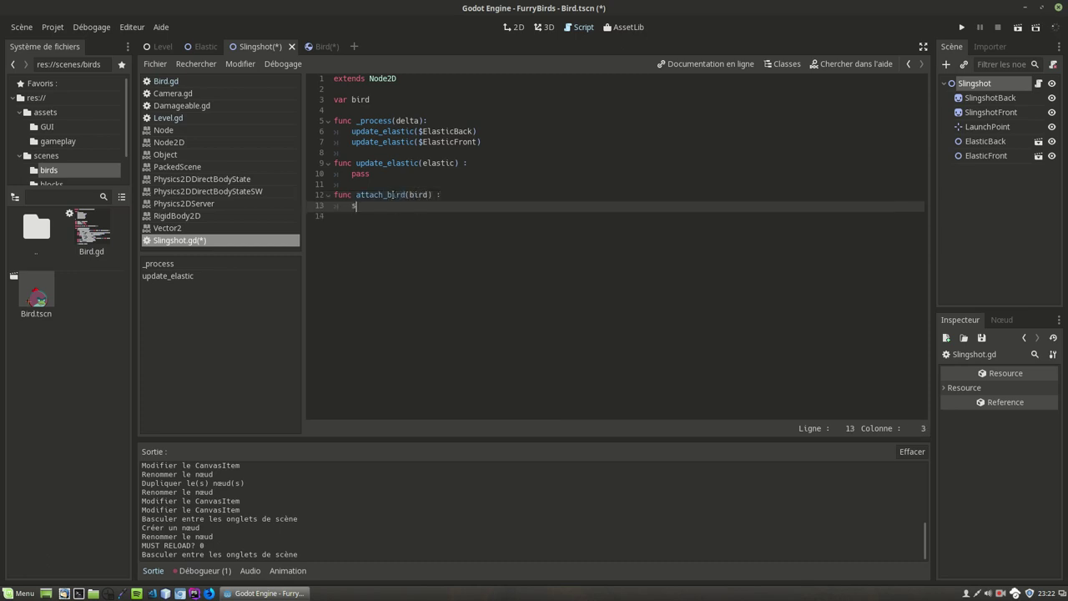
{"action": "type", "text": "elf.bir"}
{"action": "type", "text": "d = b"}
{"action": "type", "text": "ird"}
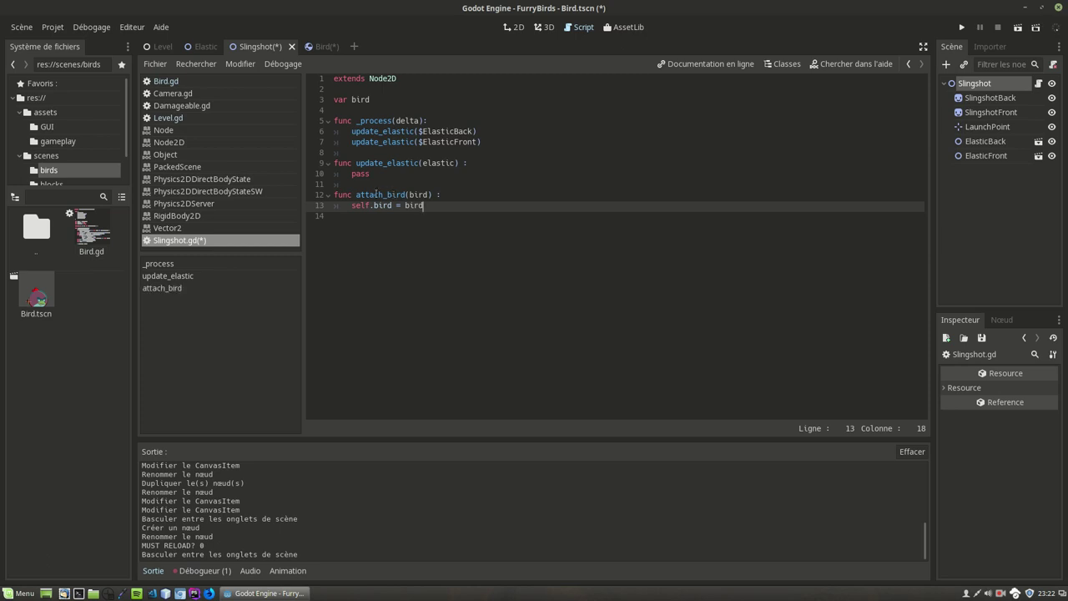
{"action": "left_click_drag", "start_coordinate": [356, 195], "coordinate": [431, 194]}
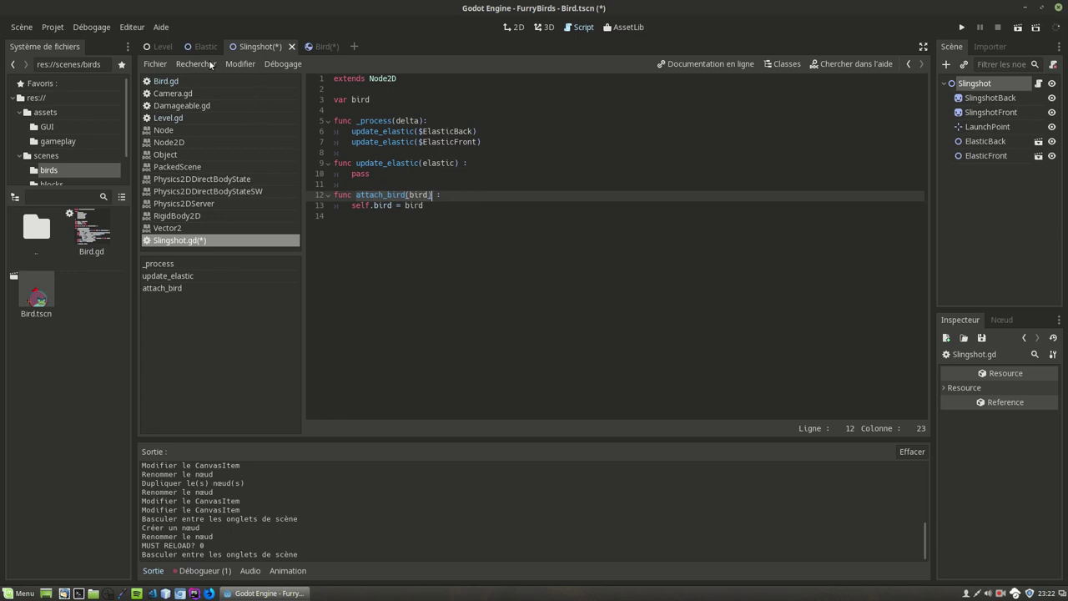
Open Bird.gd and find the STATE_TRANSFERED branch.
{"action": "left_click", "coordinate": [316, 45]}
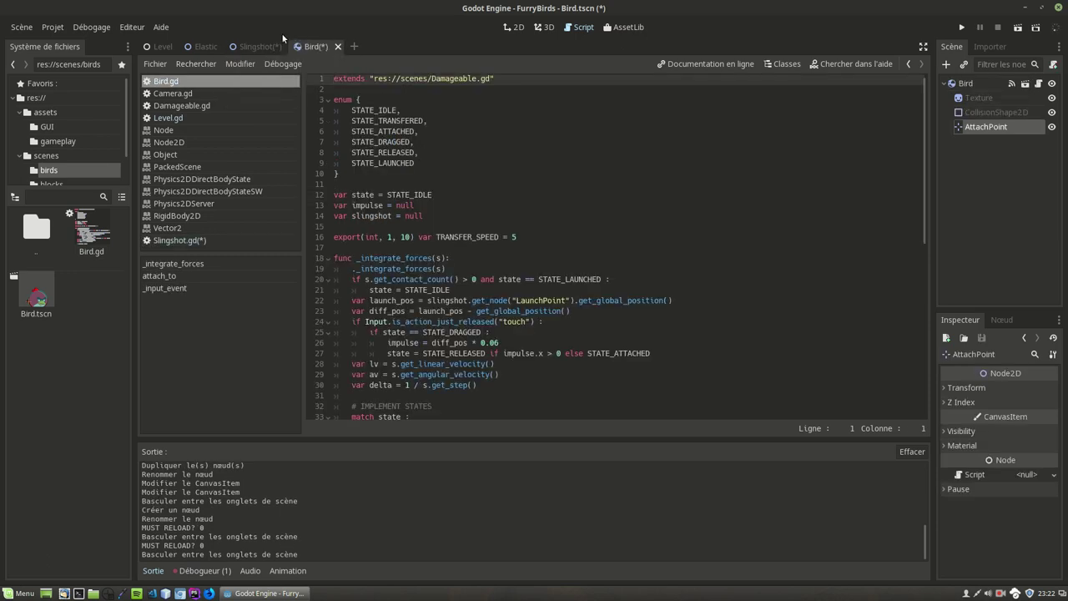
{"action": "scroll", "coordinate": [567, 292], "scroll_direction": "down", "scroll_amount": 2}
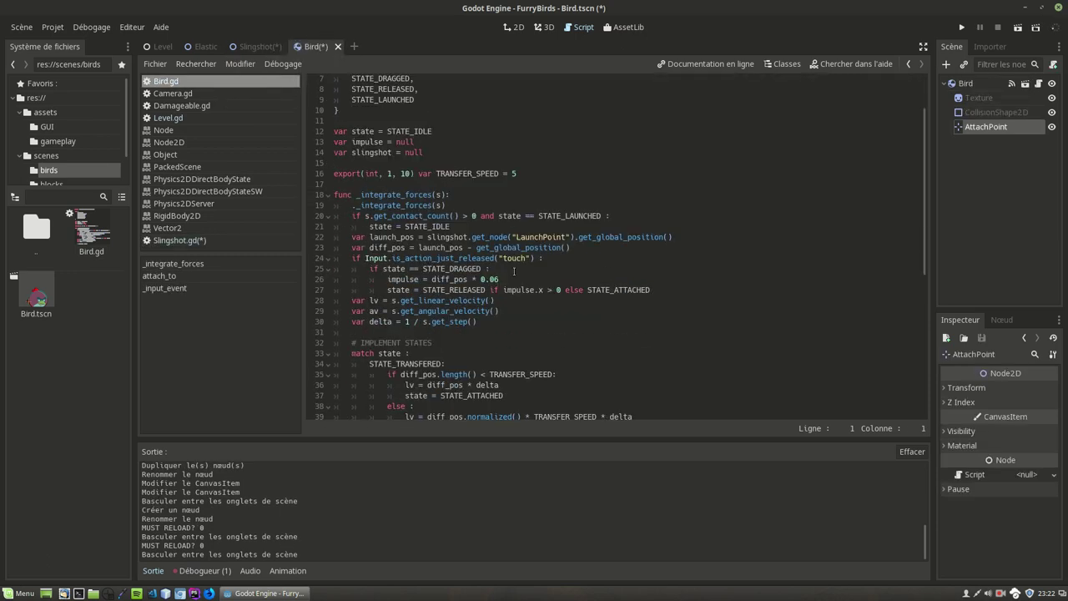
{"action": "scroll", "coordinate": [514, 271], "scroll_direction": "down", "scroll_amount": 1}
{"action": "scroll", "coordinate": [527, 247], "scroll_direction": "down", "scroll_amount": 3}
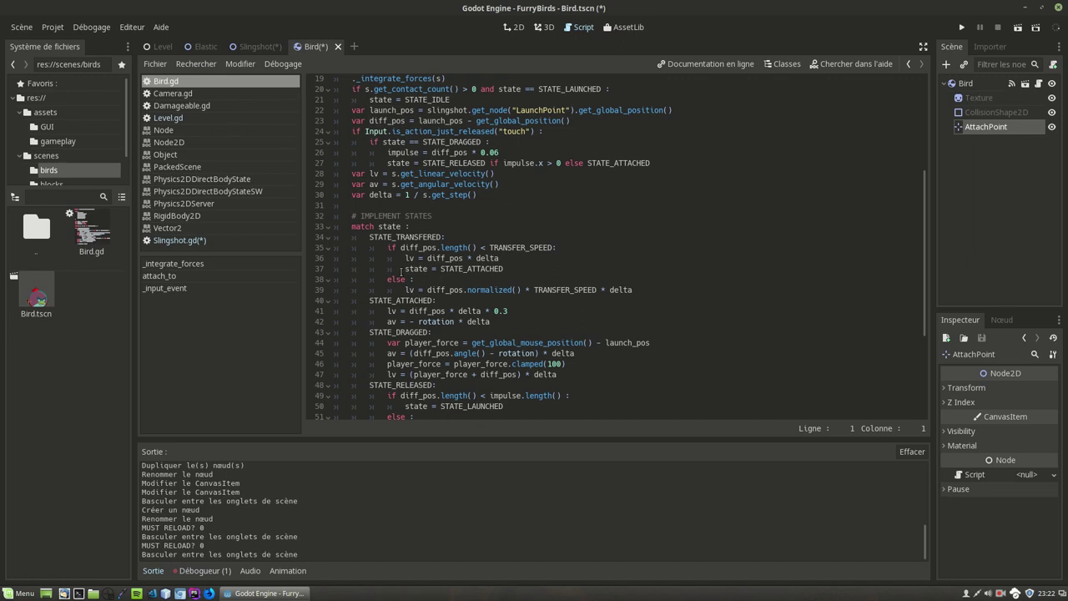
{"action": "left_click", "coordinate": [513, 269]}
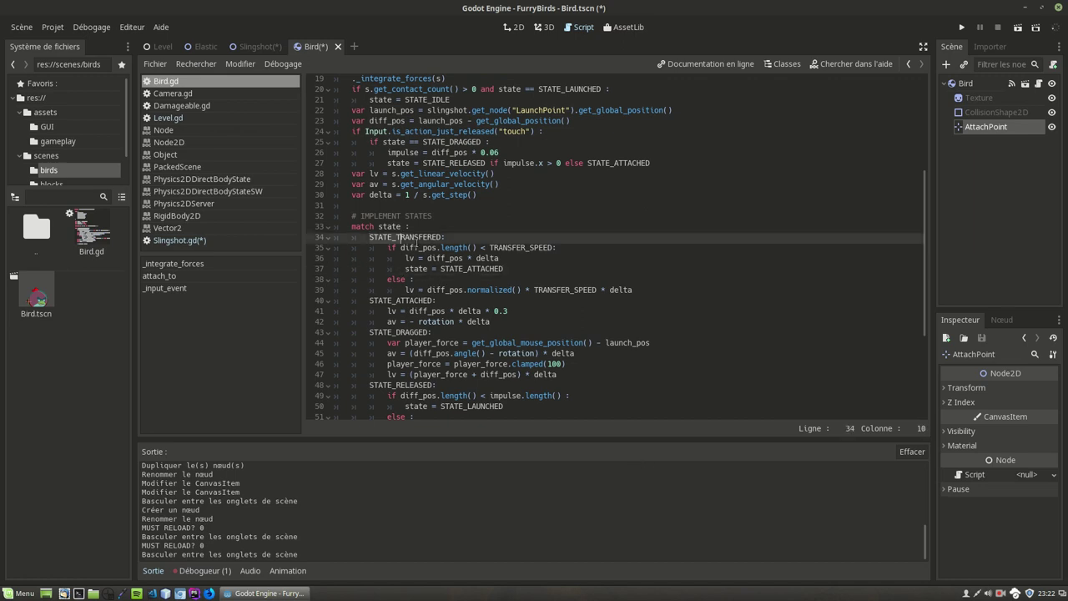
{"action": "left_click_drag", "start_coordinate": [368, 237], "coordinate": [426, 248]}
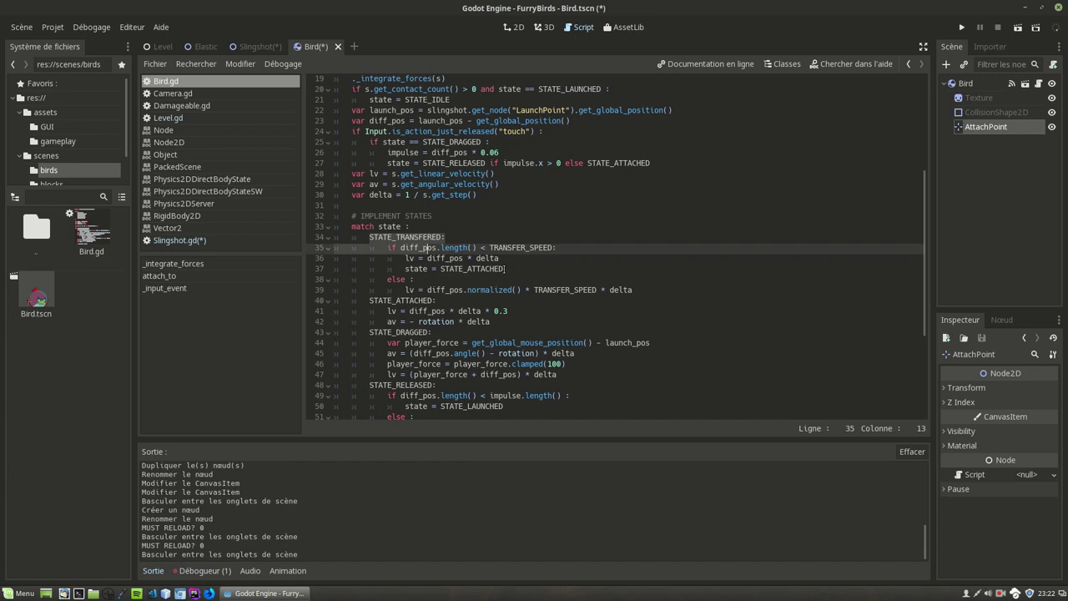
{"action": "left_click", "coordinate": [403, 248]}
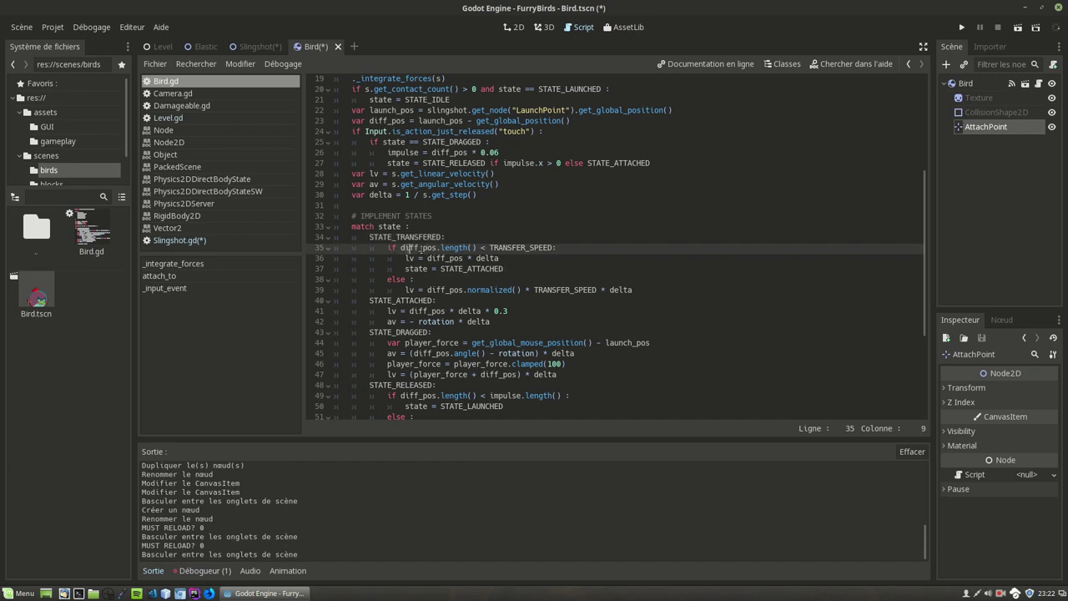
{"action": "key", "text": "ctrl+Right"}
Add slingshot.attach_bird(bird) on a new line after state = STATE_ATTACHED.
{"action": "double_click", "coordinate": [441, 268]}
{"action": "key", "text": "Right"}
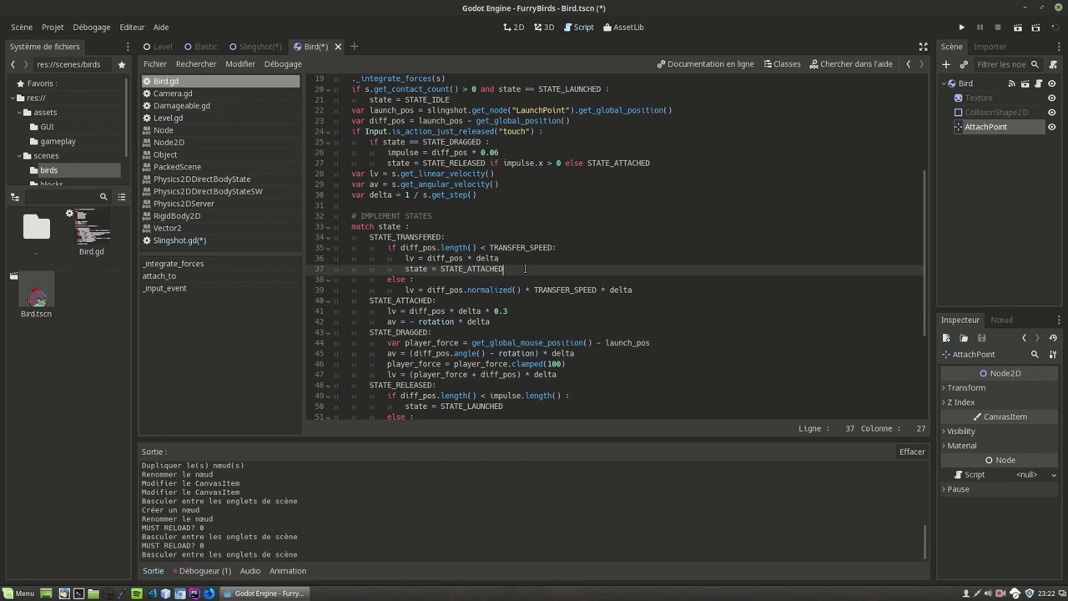
{"action": "key", "text": "Return"}
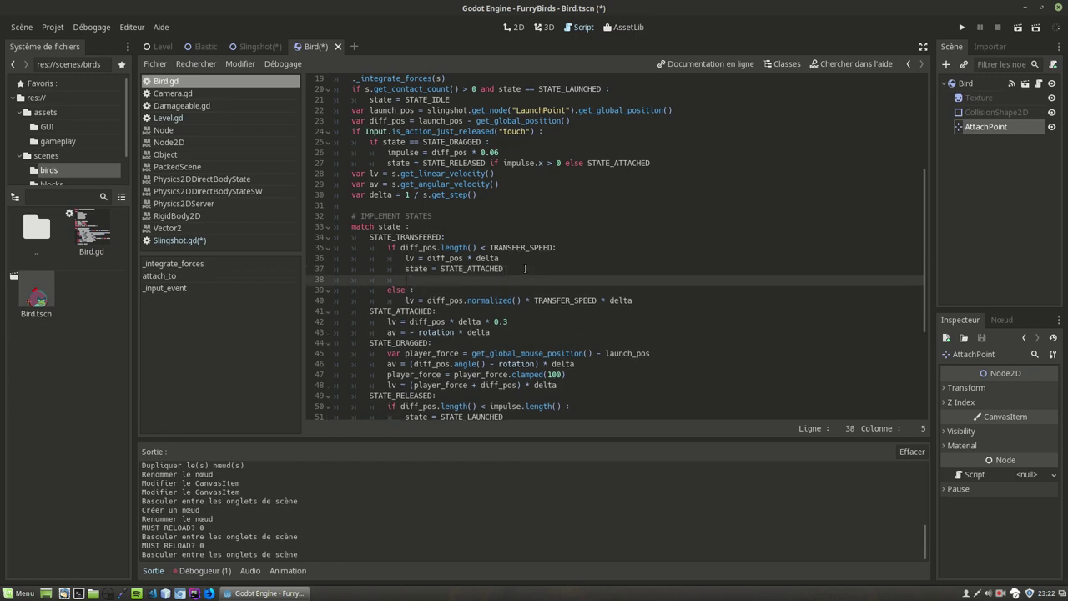
{"action": "type", "text": "s"}
{"action": "type", "text": "lings"}
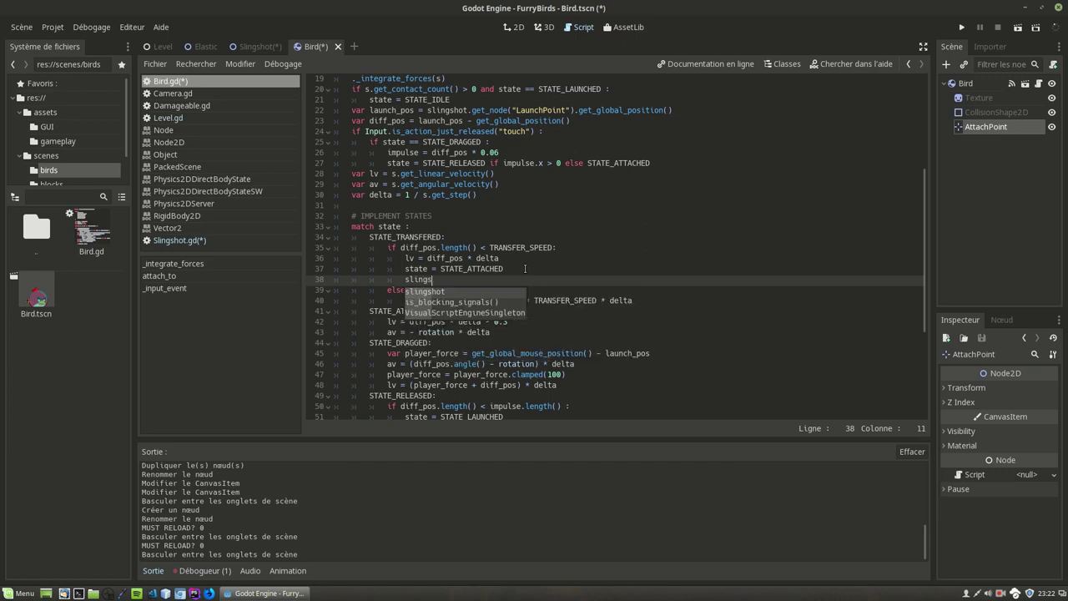
{"action": "type", "text": "hot.a"}
{"action": "type", "text": "tta"}
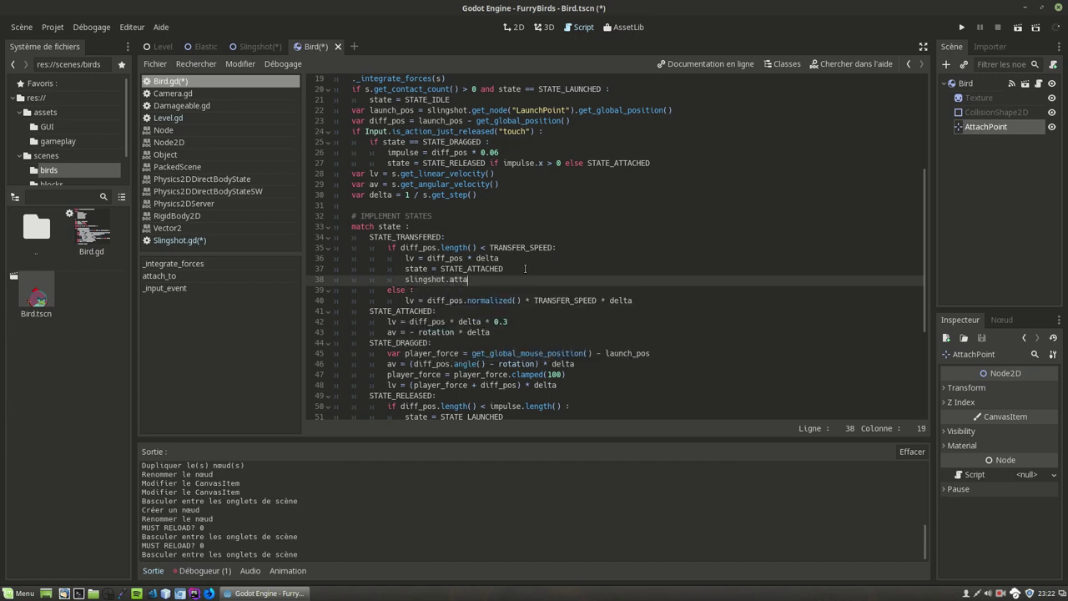
{"action": "type", "text": "ch_b"}
{"action": "type", "text": "ird(bi"}
{"action": "type", "text": "rd)"}
In update_elastic, replace pass with var attach_pos = self.bird.get_node("AttachPoint").get_global_position().
{"action": "left_click", "coordinate": [258, 48]}
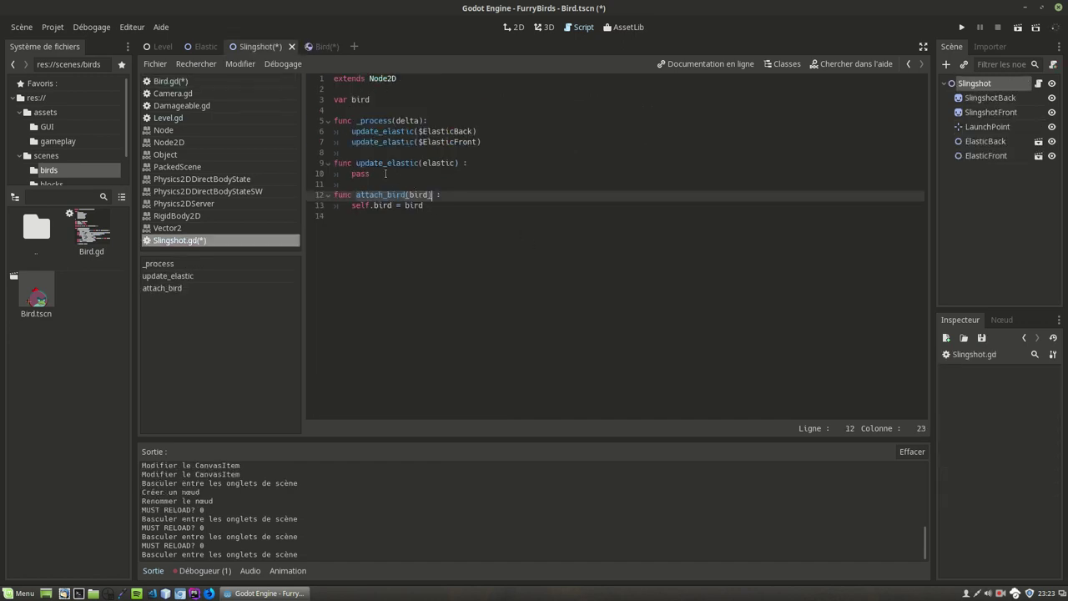
{"action": "left_click_drag", "start_coordinate": [352, 174], "coordinate": [383, 173]}
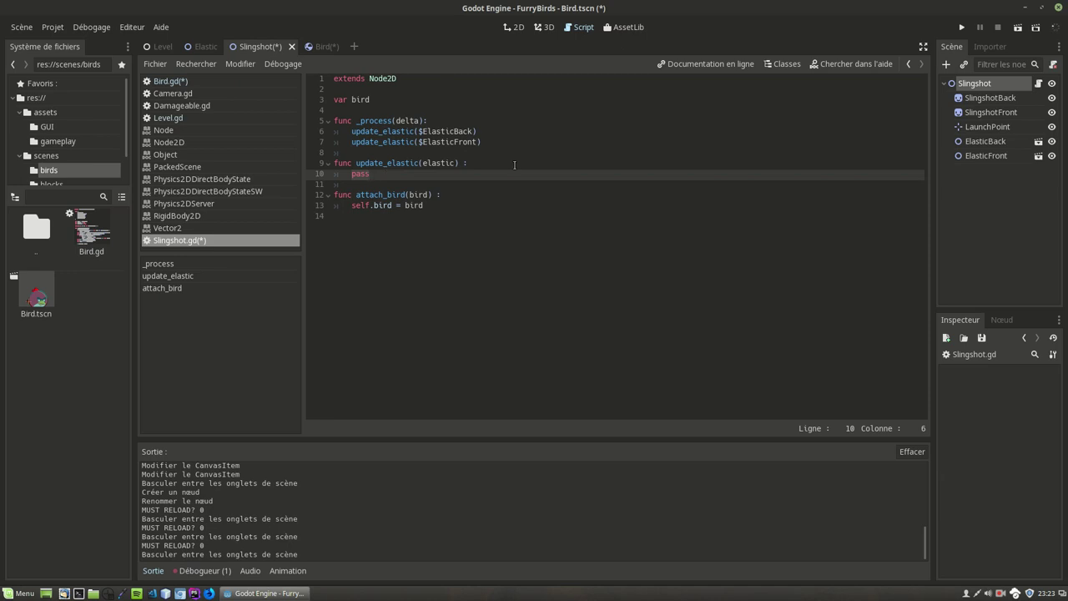
{"action": "type", "text": "var a"}
{"action": "type", "text": "ttac"}
{"action": "type", "text": "h_pos = "}
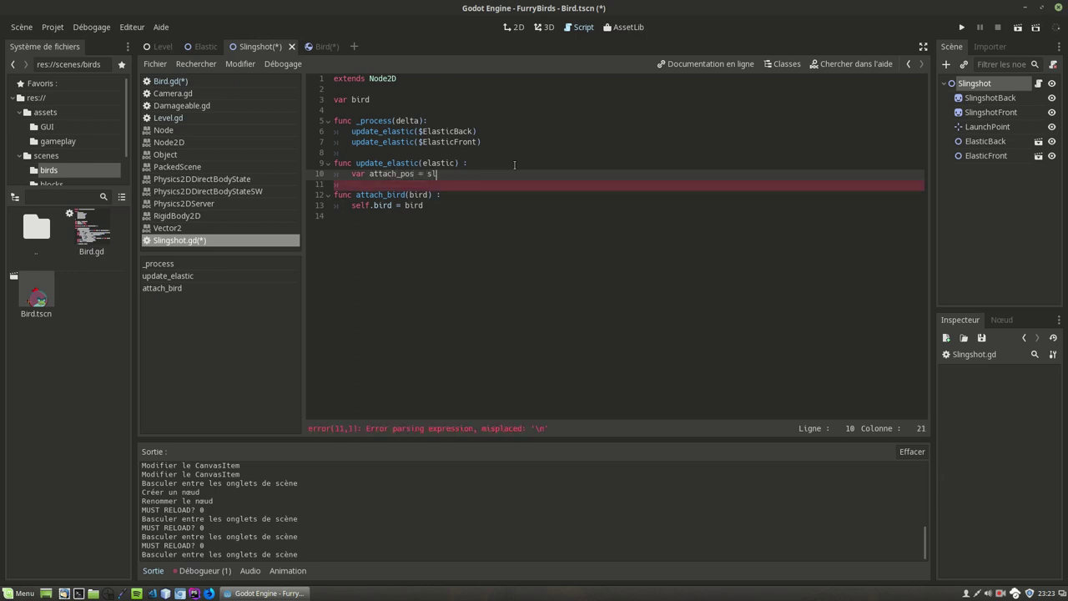
{"action": "type", "text": "sl"}
{"action": "type", "text": "e"}
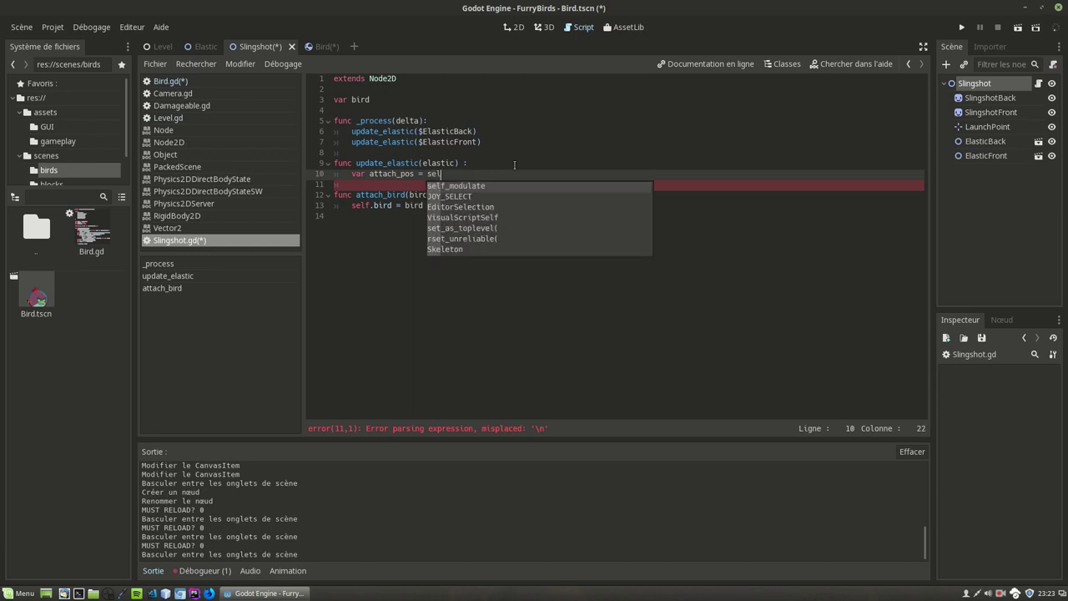
{"action": "type", "text": "f."}
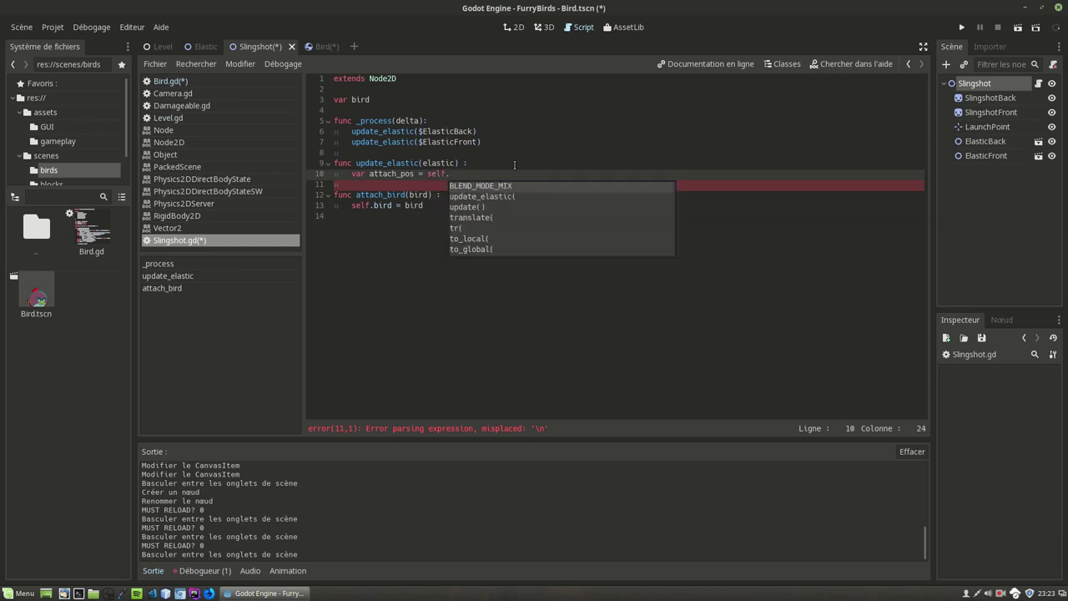
{"action": "type", "text": "bi"}
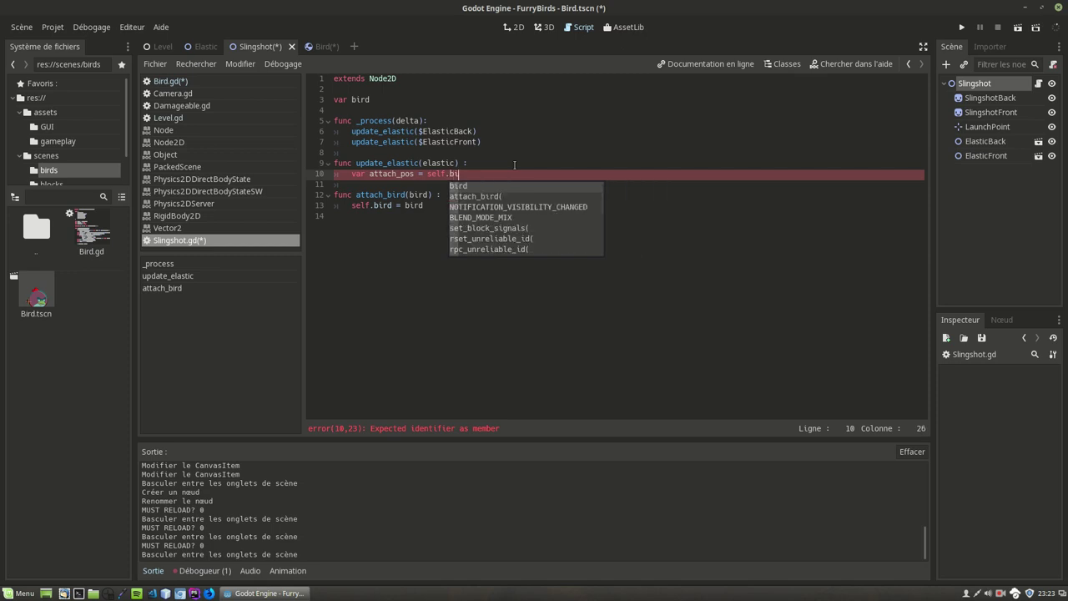
{"action": "type", "text": "rd.ge"}
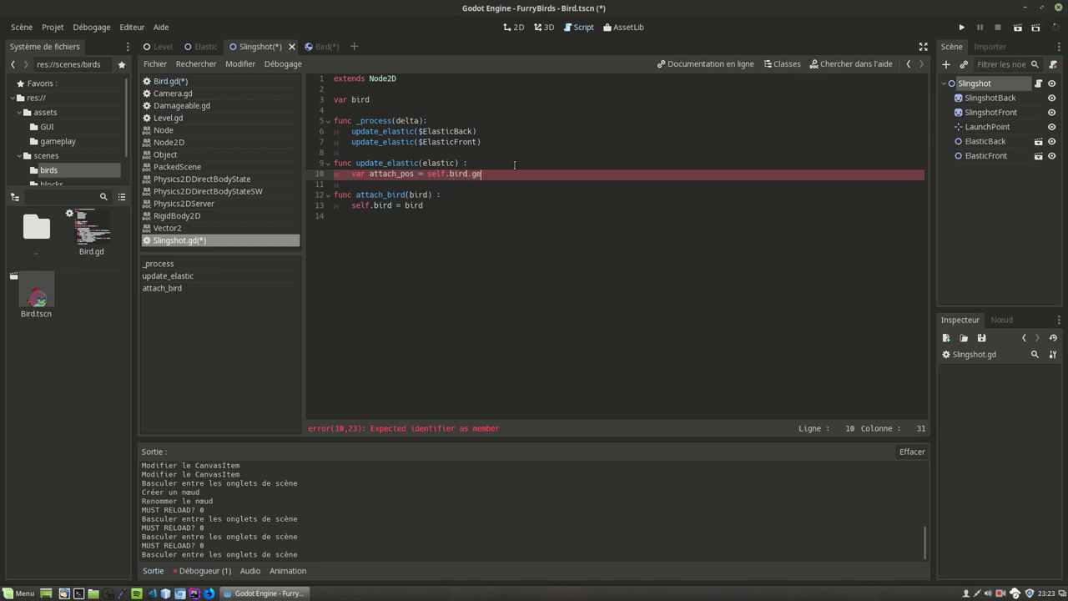
{"action": "type", "text": "t"}
{"action": "type", "text": "_nod"}
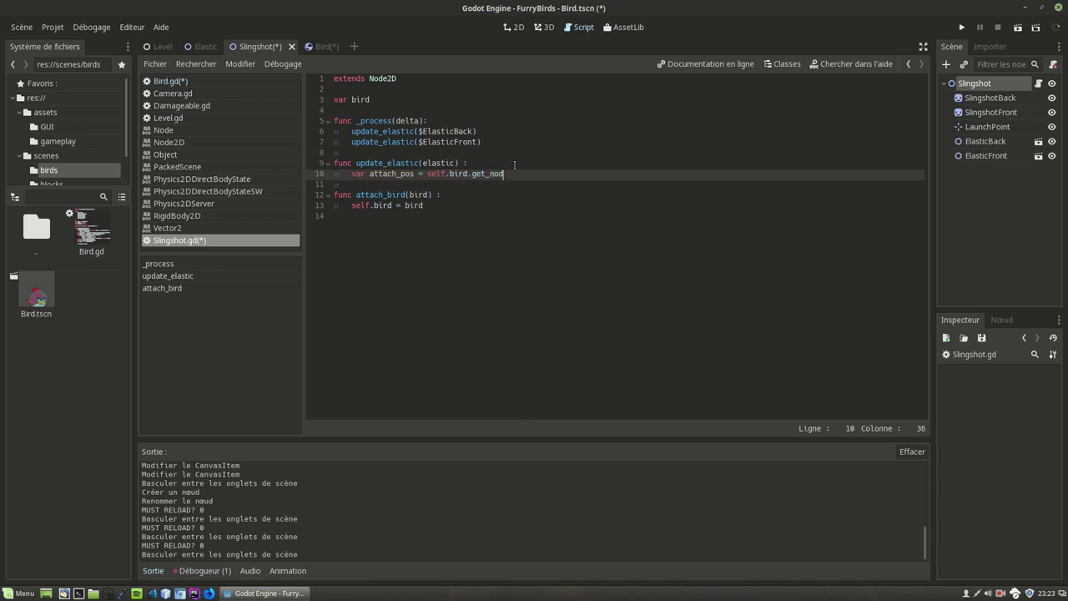
{"action": "type", "text": "e(\"A"}
{"action": "type", "text": "ttch"}
{"action": "key", "text": "BackSpace"}
{"action": "key", "text": "BackSpace"}
{"action": "type", "text": "ach"}
{"action": "type", "text": "Point\")"}
{"action": "type", "text": ".get_"}
{"action": "type", "text": "global"}
{"action": "type", "text": "_position()"}
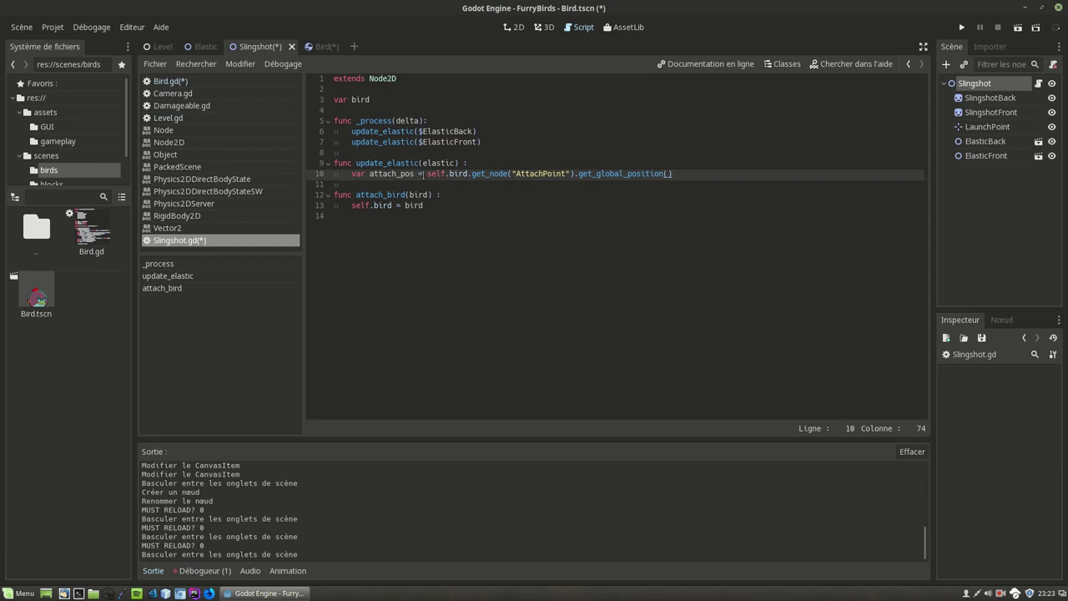
Highlight the bird reference, the attach_pos name and the attach point expression on line 10.
{"action": "left_click_drag", "start_coordinate": [423, 174], "coordinate": [472, 174]}
{"action": "double_click", "coordinate": [401, 174]}
{"action": "left_click_drag", "start_coordinate": [428, 173], "coordinate": [701, 176]}
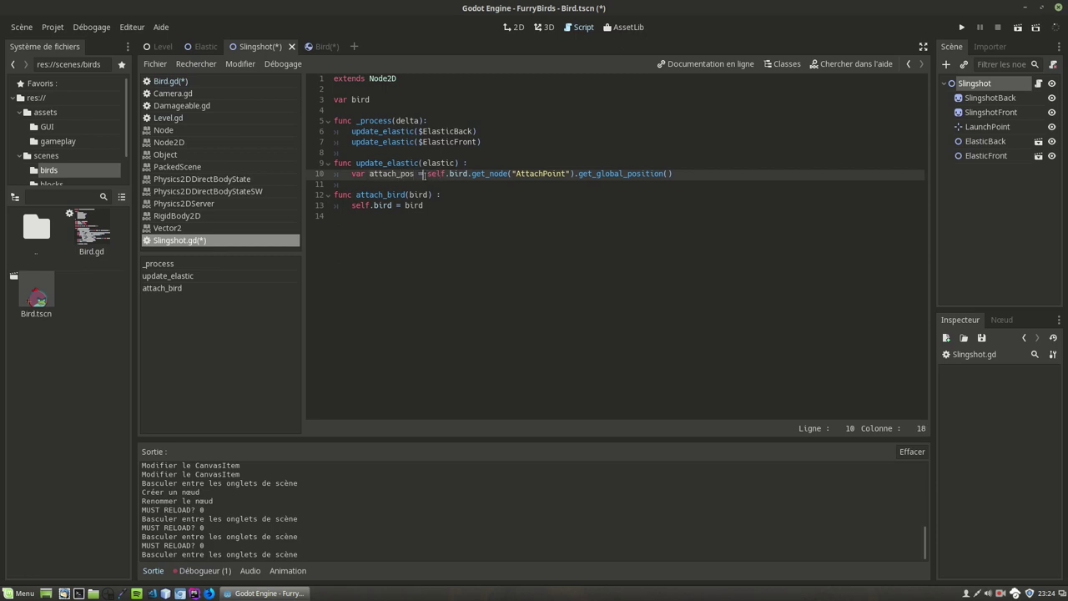
Append 'if self.bird else $LaunchPoint.get_global_position()' to the attach_pos line.
{"action": "left_click", "coordinate": [688, 175]}
{"action": "type", "text": "if "}
{"action": "type", "text": "slef"}
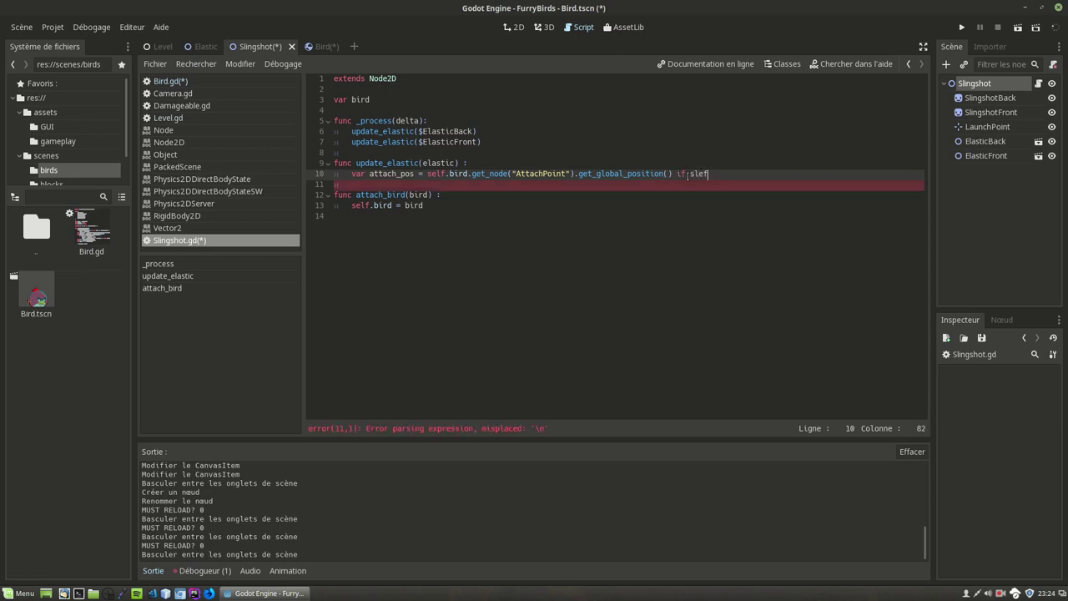
{"action": "key", "text": "BackSpace"}
{"action": "key", "text": "BackSpace"}
{"action": "key", "text": "BackSpace"}
{"action": "type", "text": "elf"}
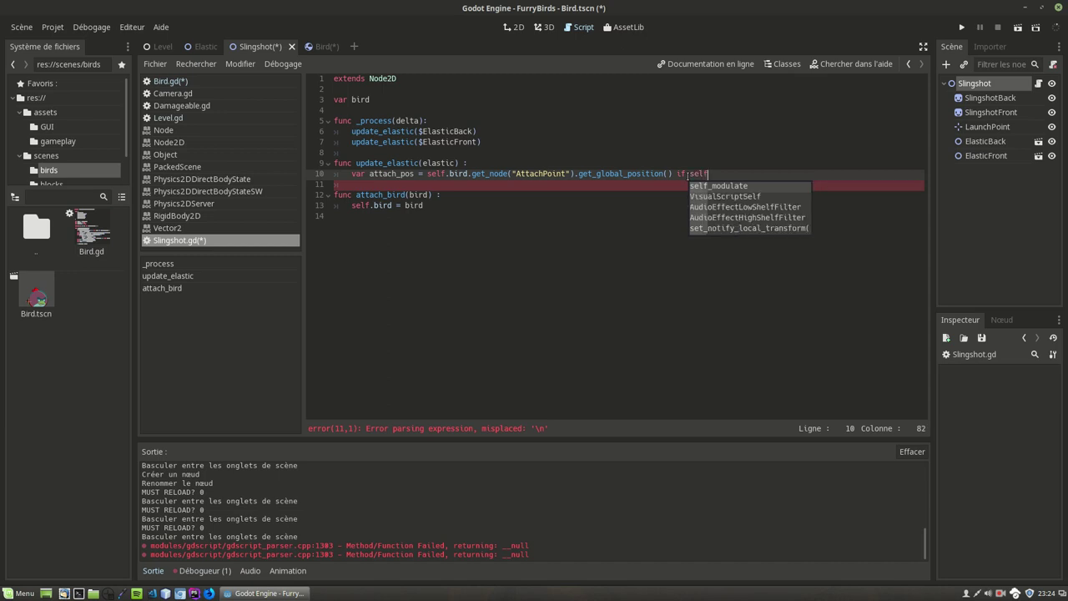
{"action": "type", "text": ".bir"}
{"action": "key", "text": "Return"}
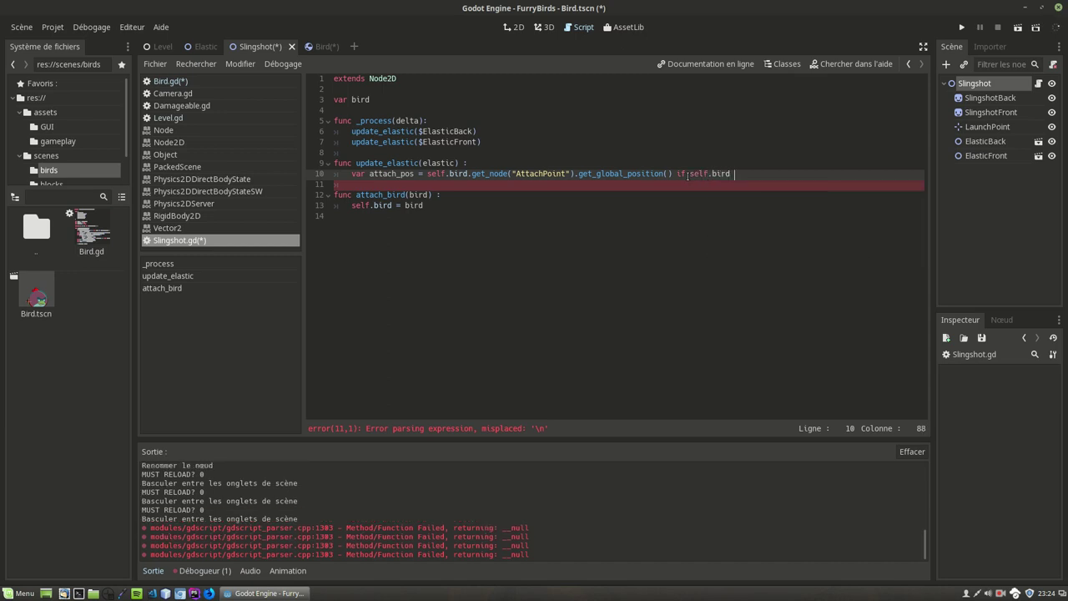
{"action": "type", "text": "else "}
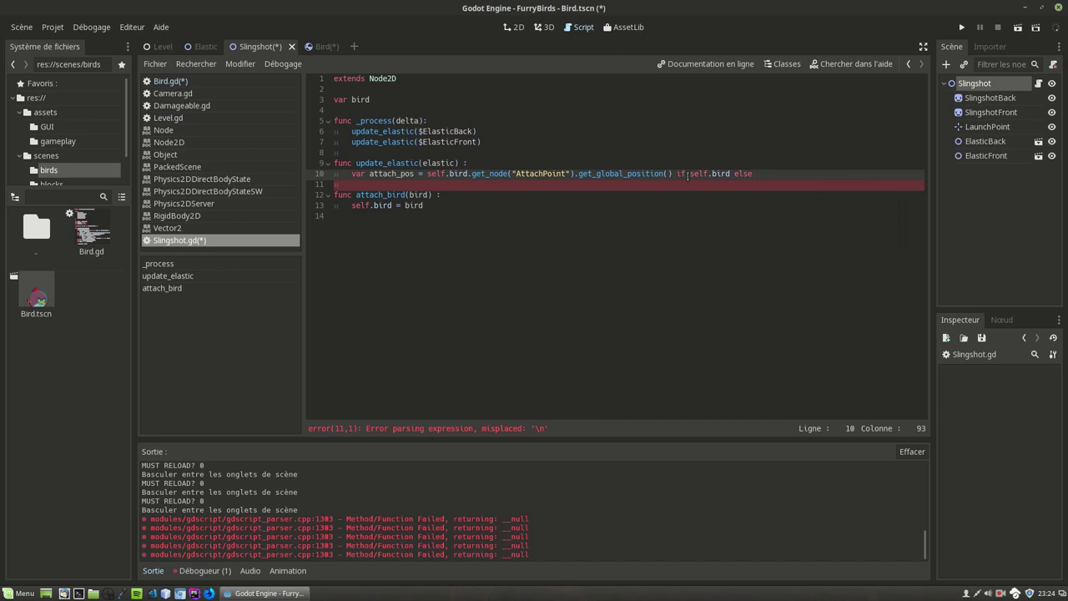
{"action": "type", "text": "$La"}
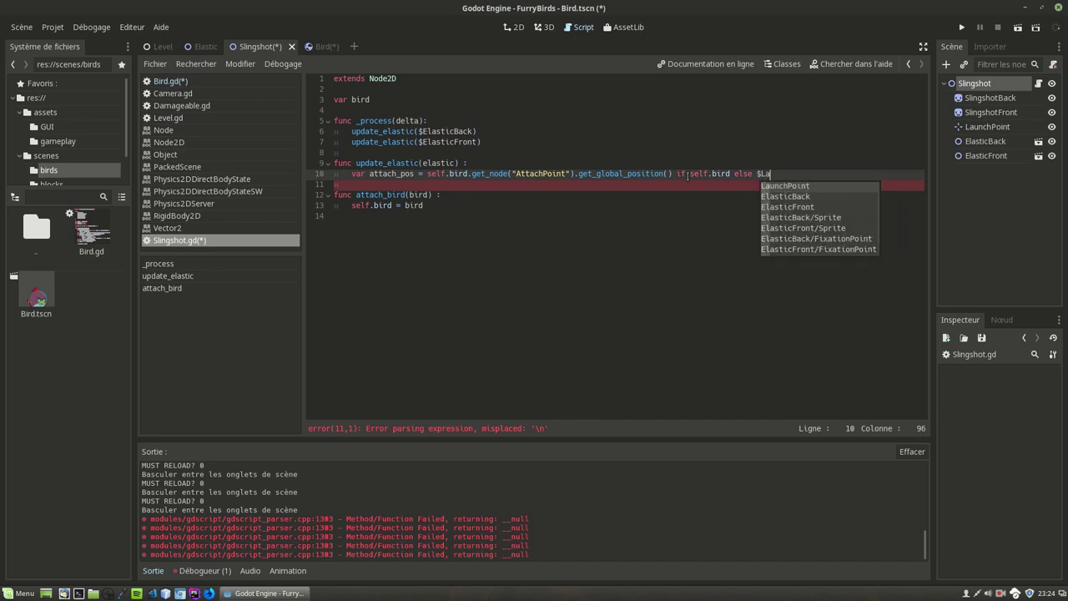
{"action": "key", "text": "Return"}
{"action": "type", "text": "."}
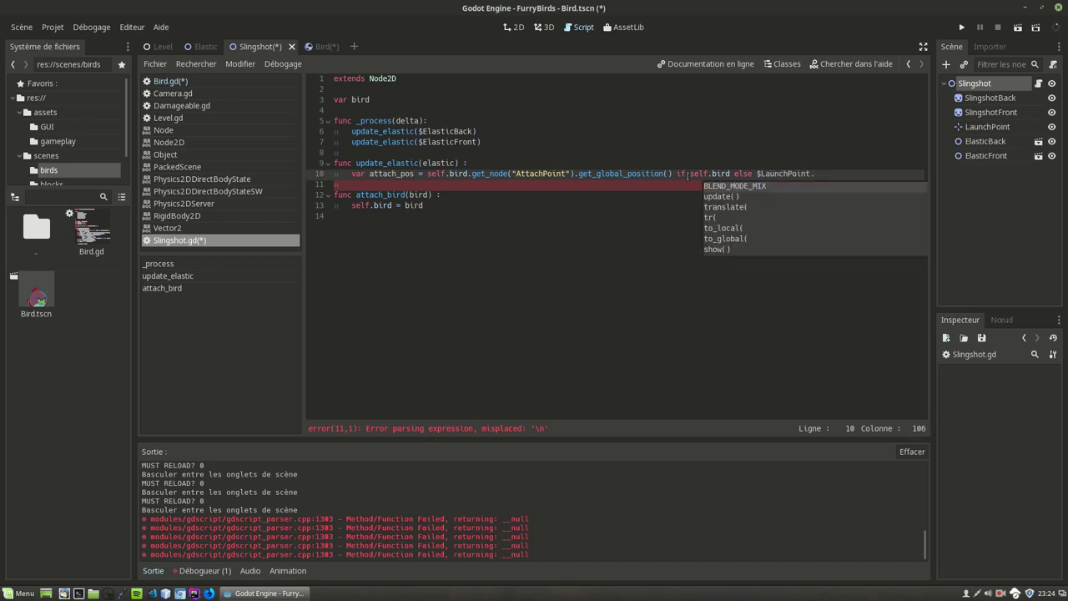
{"action": "type", "text": "get_globa"}
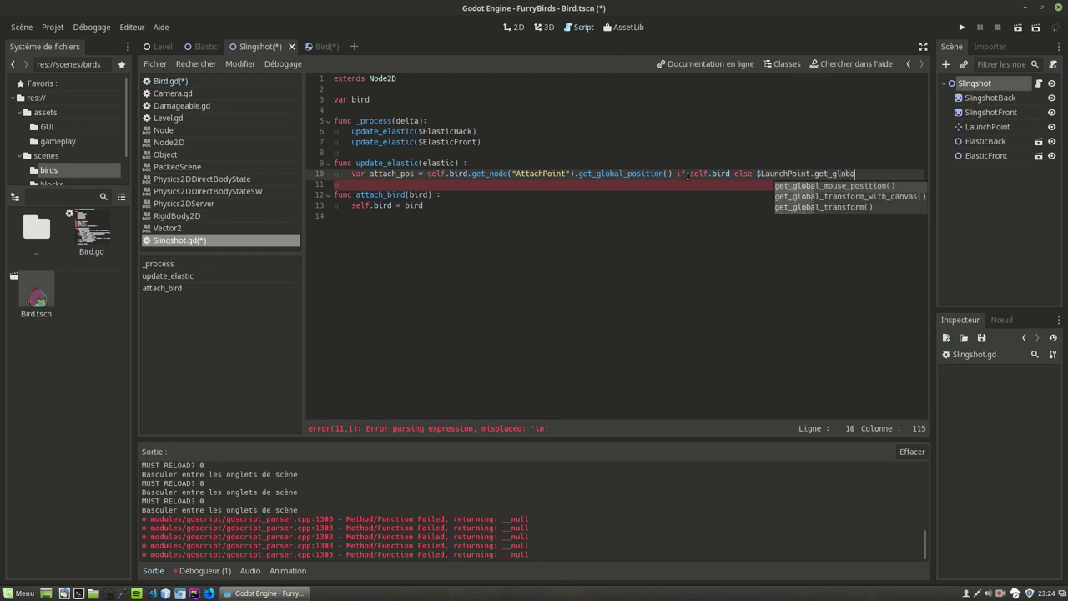
{"action": "type", "text": "l_posiit"}
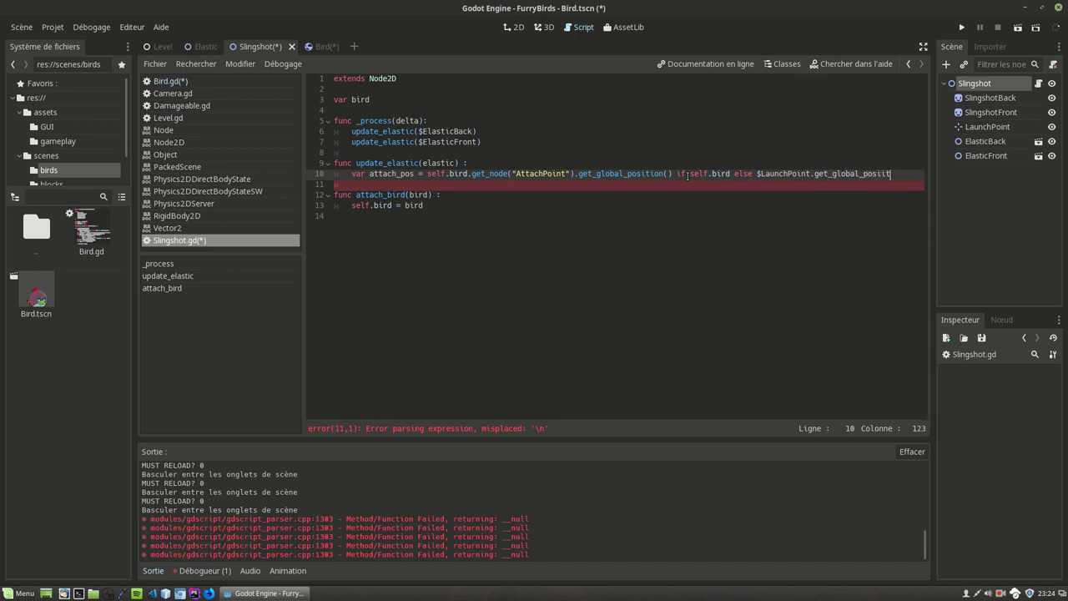
{"action": "key", "text": "BackSpace"}
{"action": "key", "text": "BackSpace"}
{"action": "type", "text": "tion"}
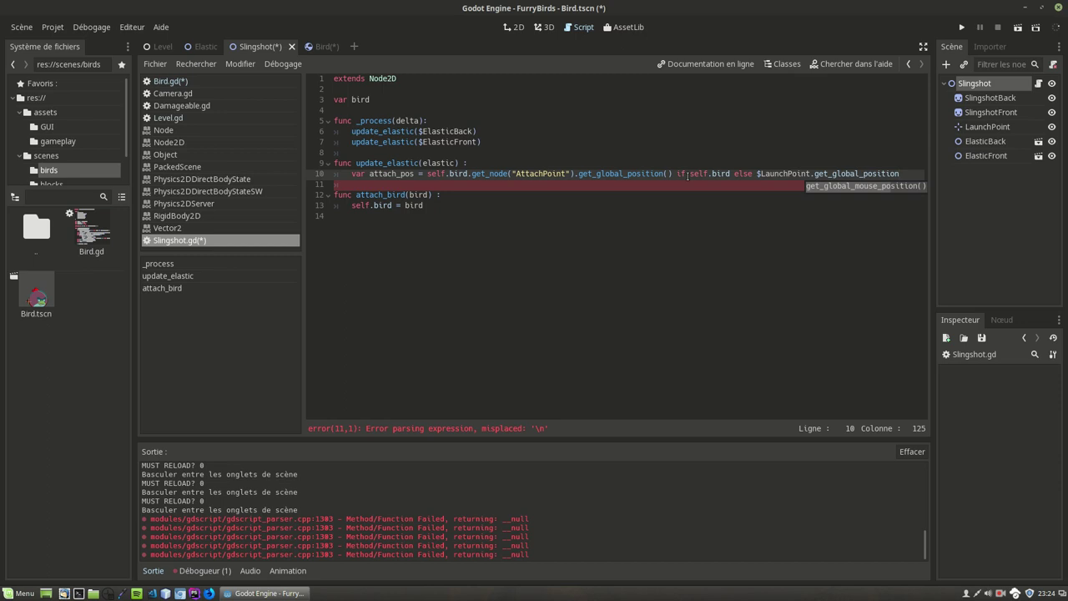
{"action": "type", "text": "()"}
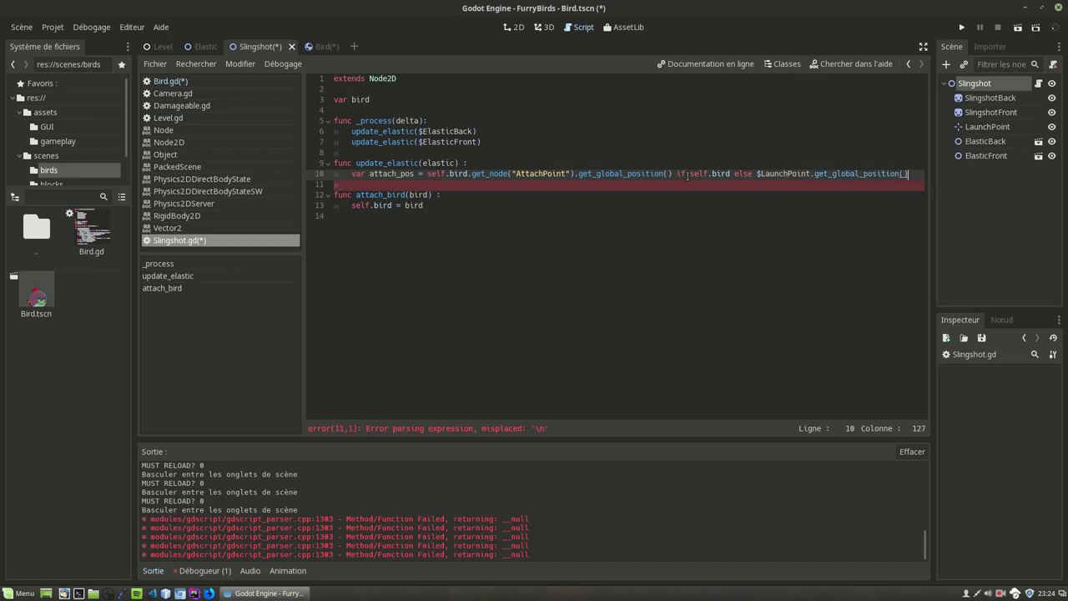
{"action": "key", "text": "Return"}
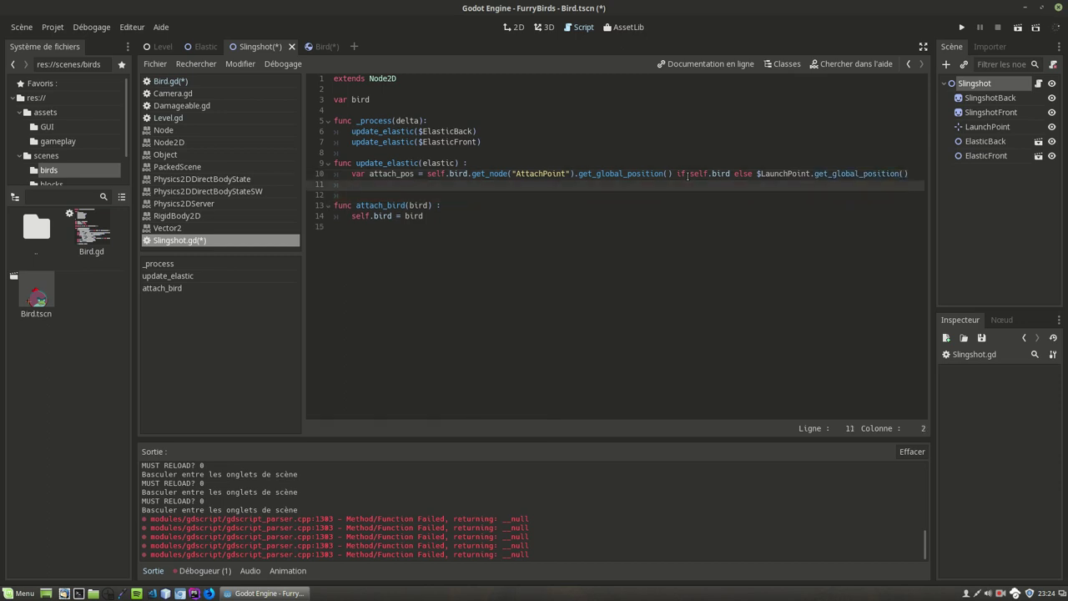
Add var diff_pos = attach_pos - elastic.get_node("FixationPoint").get_global_position() on line 11.
{"action": "type", "text": "var"}
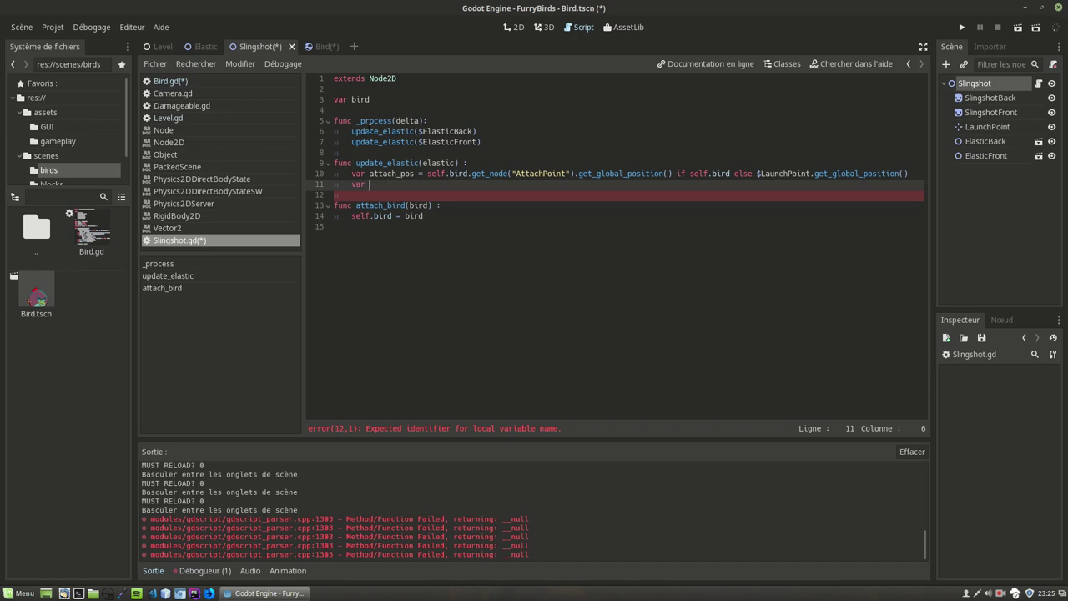
{"action": "type", "text": "diff"}
{"action": "type", "text": "_pos ="}
{"action": "type", "text": "attach"}
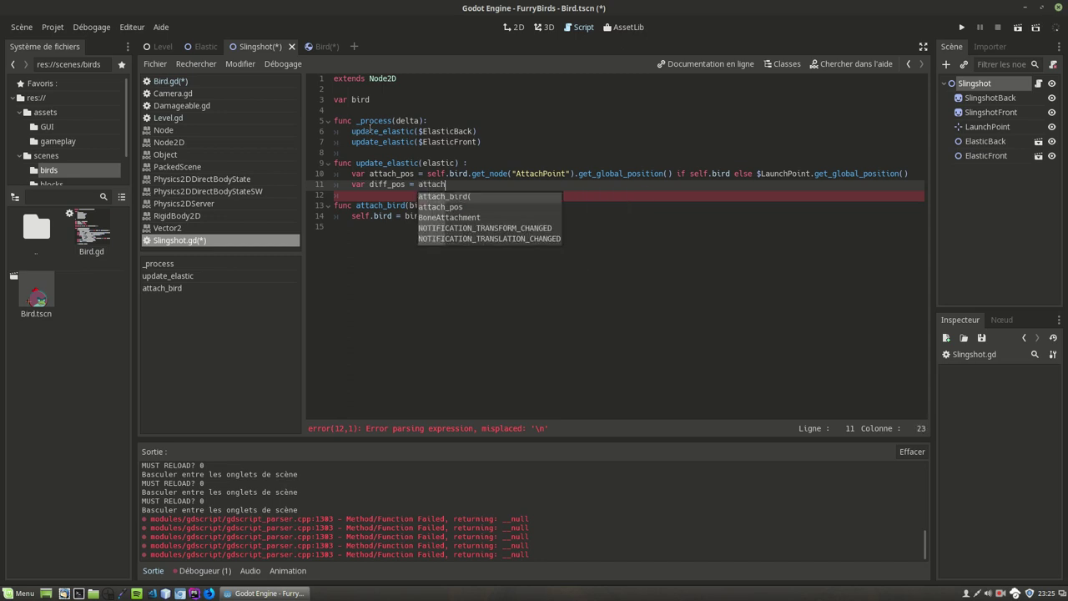
{"action": "type", "text": "_pos "}
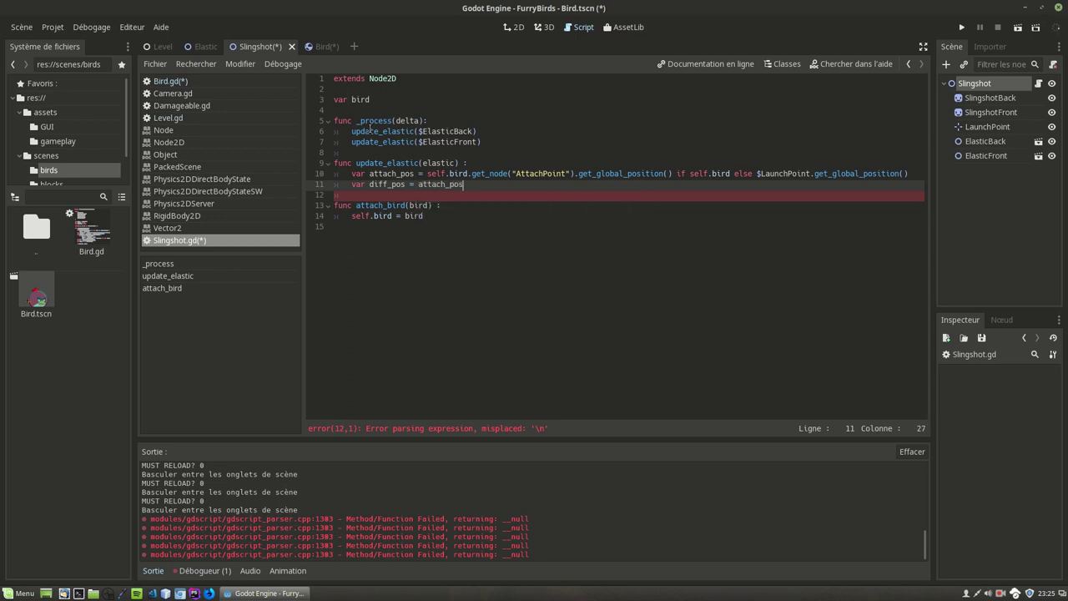
{"action": "type", "text": "- "}
{"action": "type", "text": "el"}
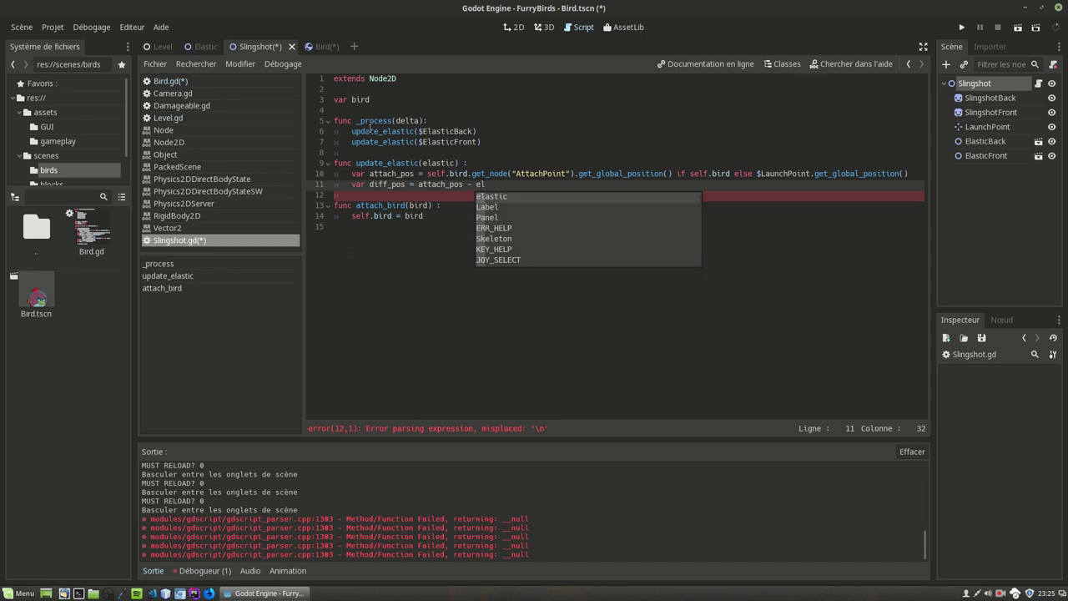
{"action": "type", "text": "astic."}
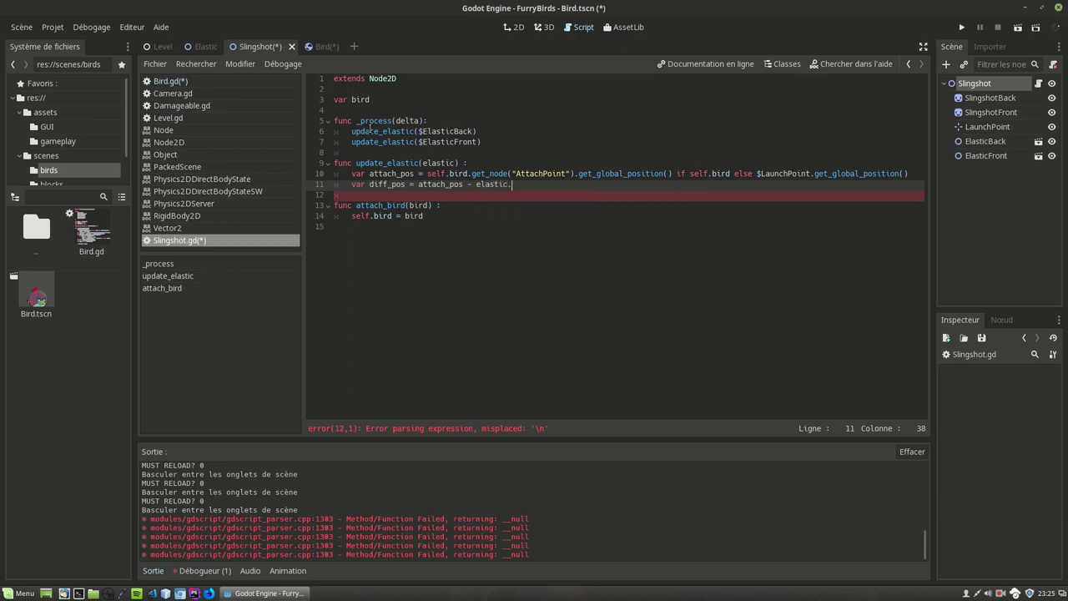
{"action": "type", "text": "get_c"}
{"action": "key", "text": "BackSpace"}
{"action": "type", "text": "nod"}
{"action": "type", "text": "e(\""}
{"action": "type", "text": "Fixation"}
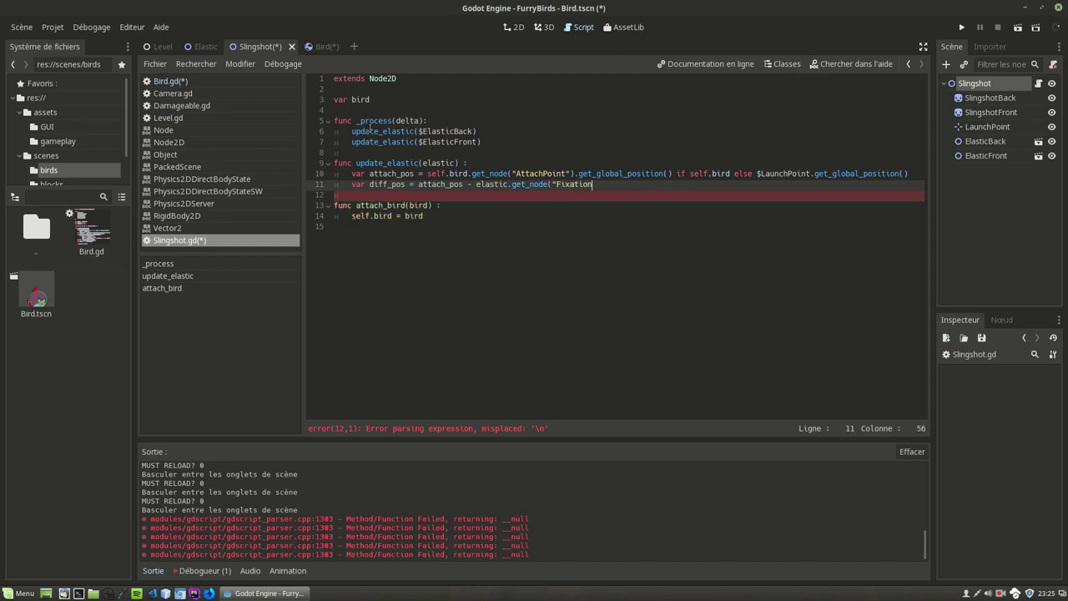
{"action": "type", "text": "Point\""}
{"action": "type", "text": ").g"}
{"action": "type", "text": "et_global"}
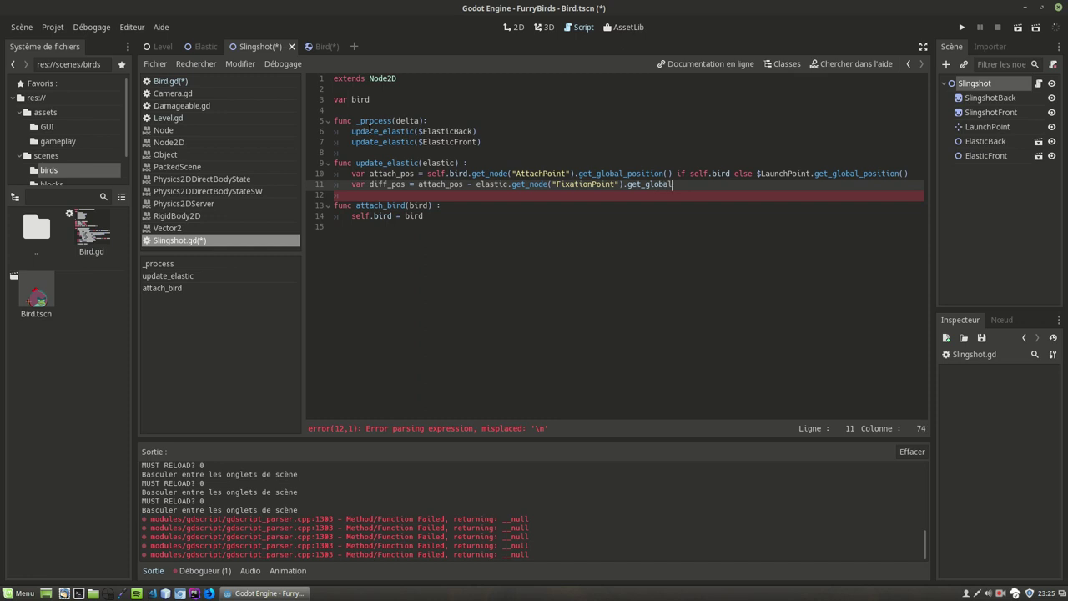
{"action": "type", "text": "_position("}
{"action": "type", "text": ")"}
{"action": "key", "text": "Return"}
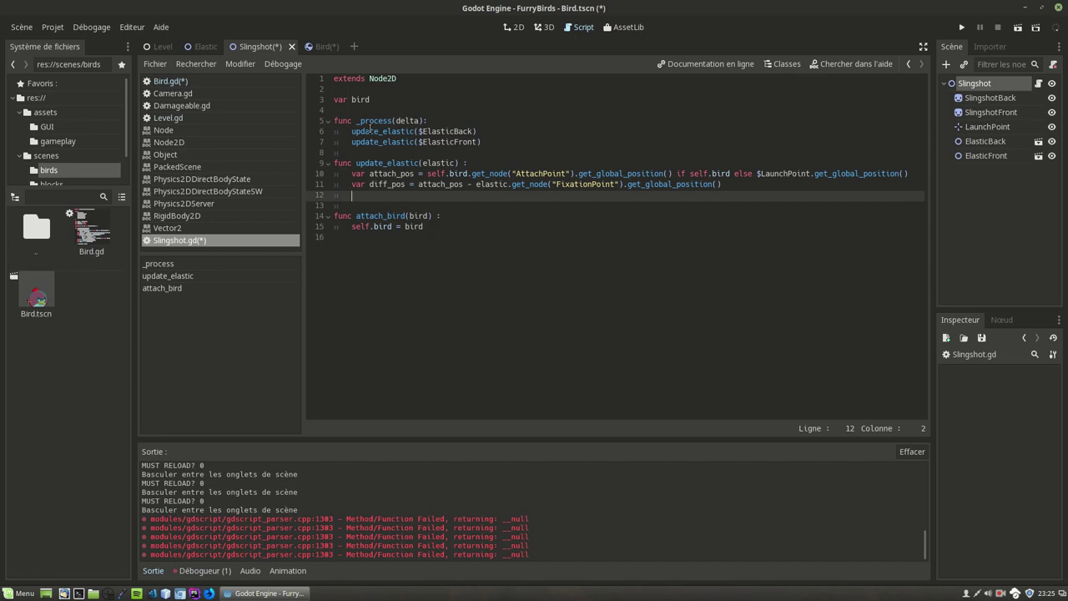
Add var middle = diff_pos / 2 on line 12.
{"action": "double_click", "coordinate": [387, 185]}
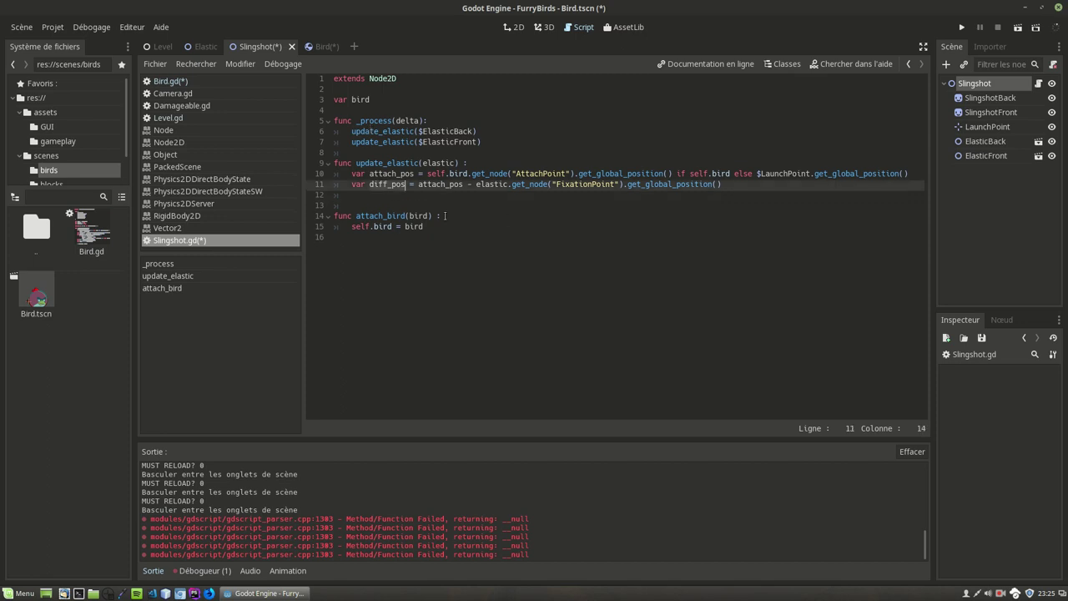
{"action": "left_click", "coordinate": [380, 195]}
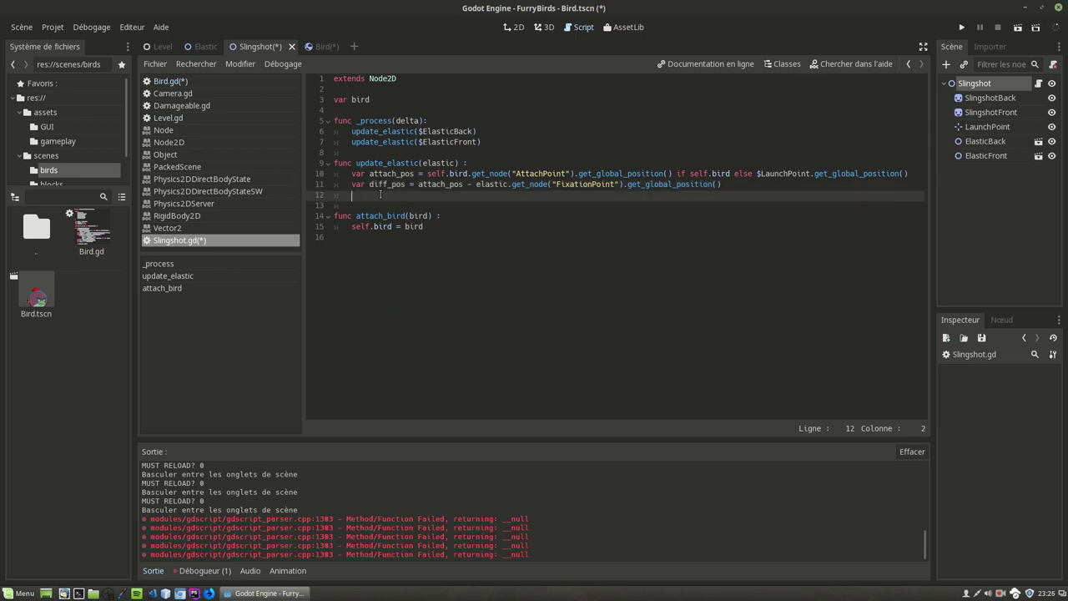
{"action": "type", "text": "var"}
{"action": "type", "text": " middle = "}
{"action": "type", "text": "diff_"}
{"action": "type", "text": "pos / 2"}
{"action": "key", "text": "Return"}
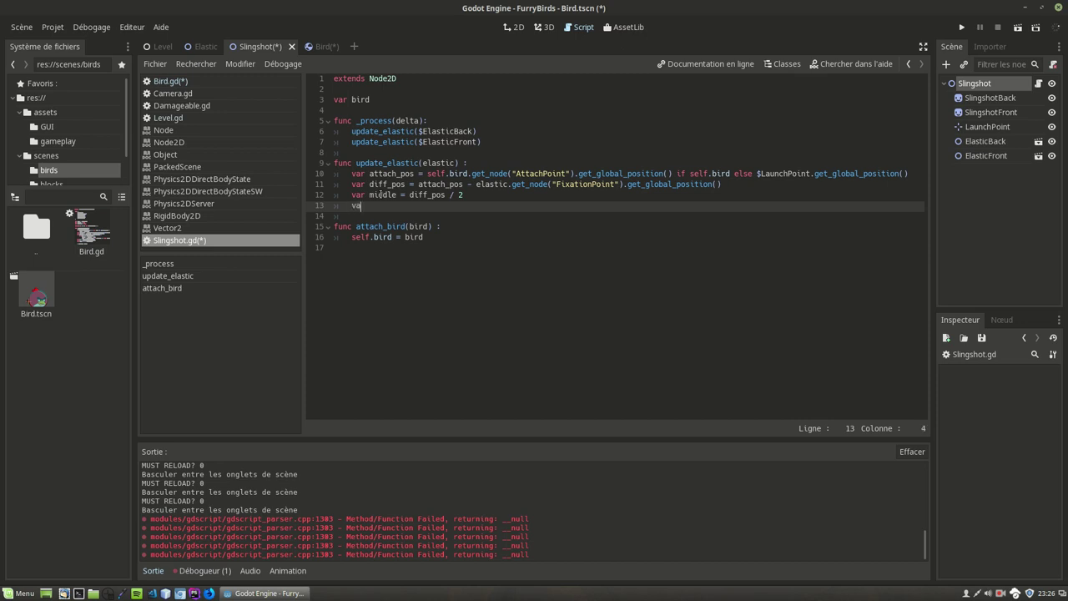
Add var sprite = elastic.get_node("Sprite") below the middle line.
{"action": "type", "text": "r spr"}
{"action": "type", "text": "ite = "}
{"action": "type", "text": "elastuic"}
{"action": "key", "text": "BackSpace"}
{"action": "key", "text": "BackSpace"}
{"action": "type", "text": "et_node("}
{"action": "type", "text": "\"Sp"}
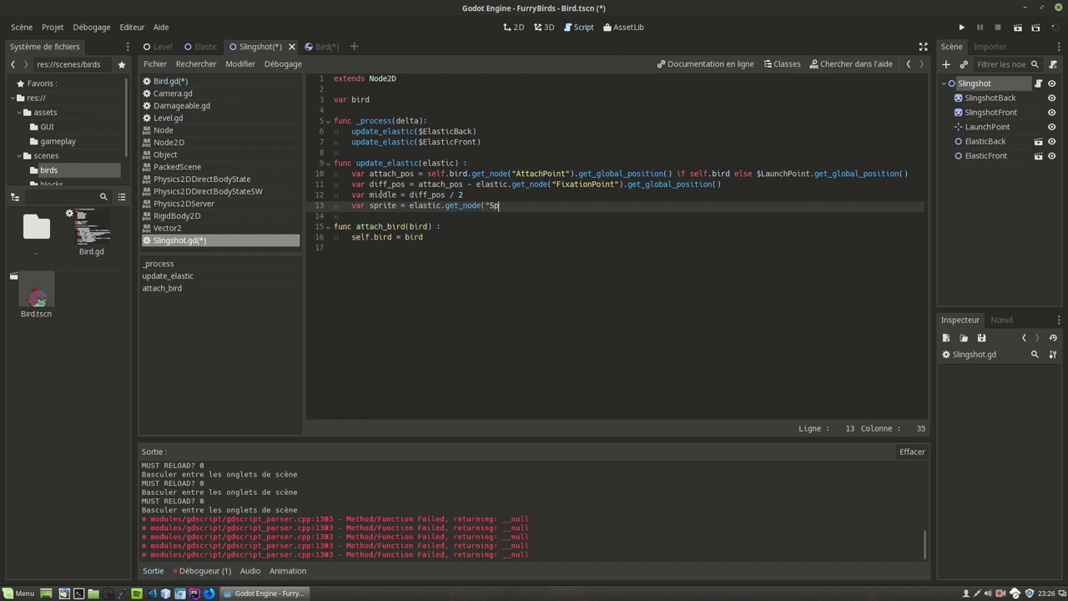
{"action": "type", "text": "rite\")"}
{"action": "key", "text": "Return"}
{"action": "type", "text": "sp"}
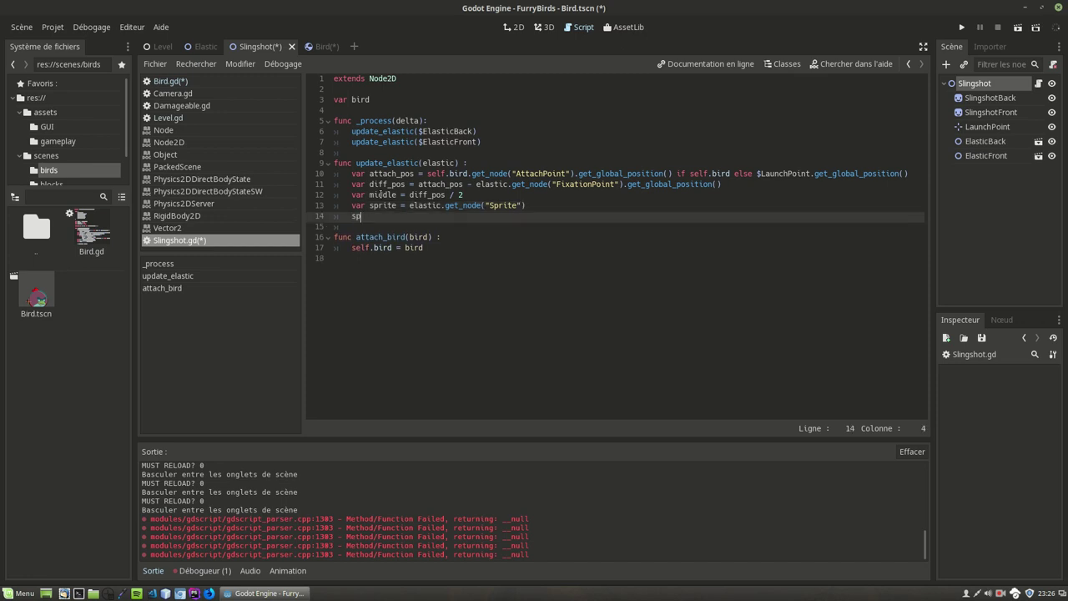
Set sprite.position = middle on the following line.
{"action": "type", "text": "r"}
{"action": "key", "text": "Return"}
{"action": "key", "text": "BackSpace"}
{"action": "key", "text": "BackSpace"}
{"action": "key", "text": "BackSpace"}
{"action": "type", "text": "pr"}
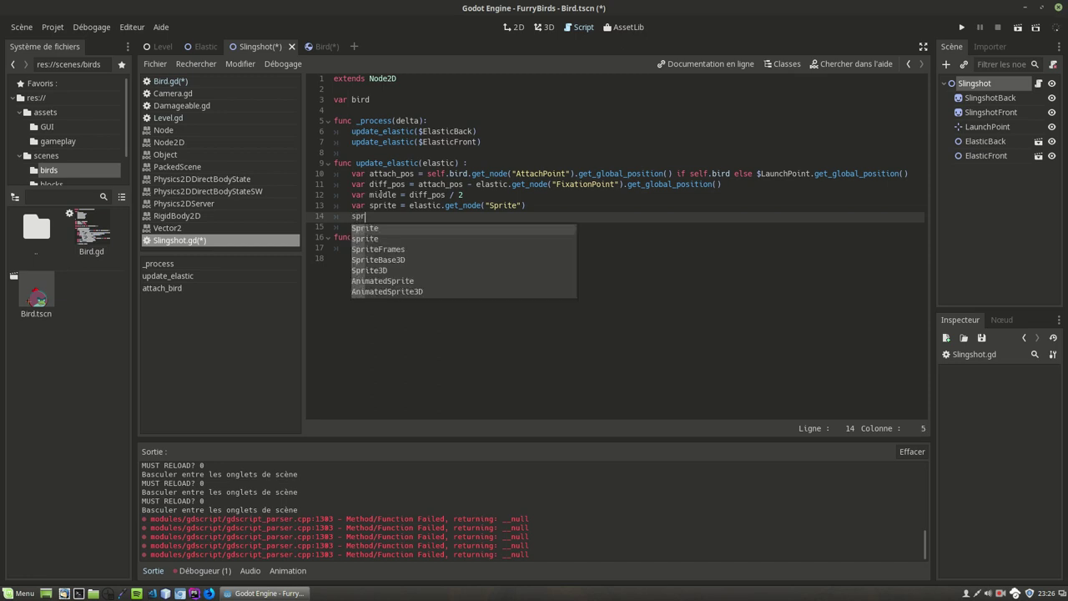
{"action": "key", "text": "Return"}
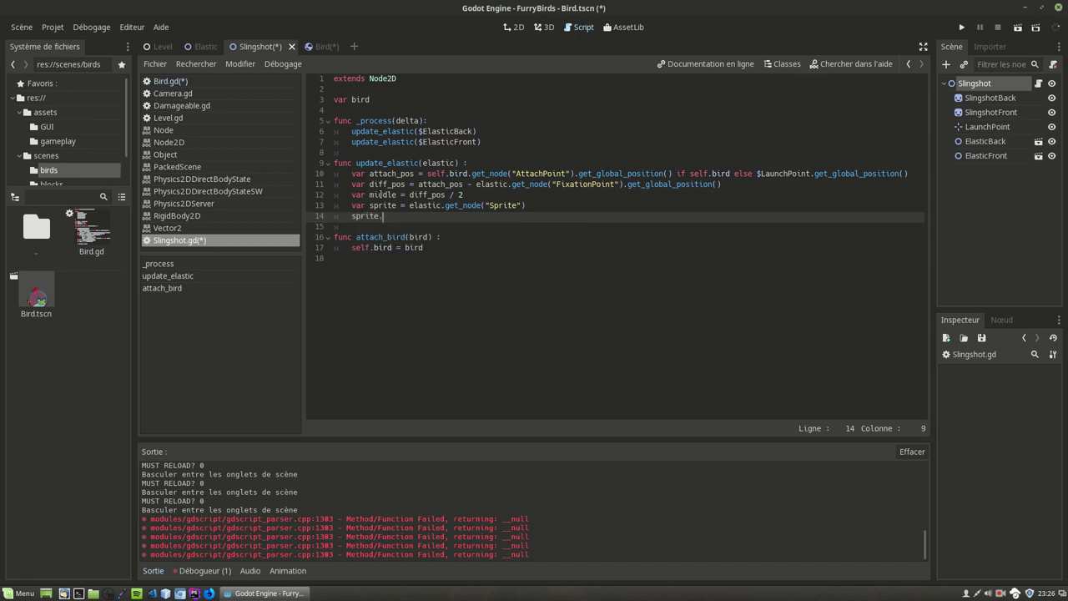
{"action": "type", "text": "position = "}
{"action": "type", "text": "middle"}
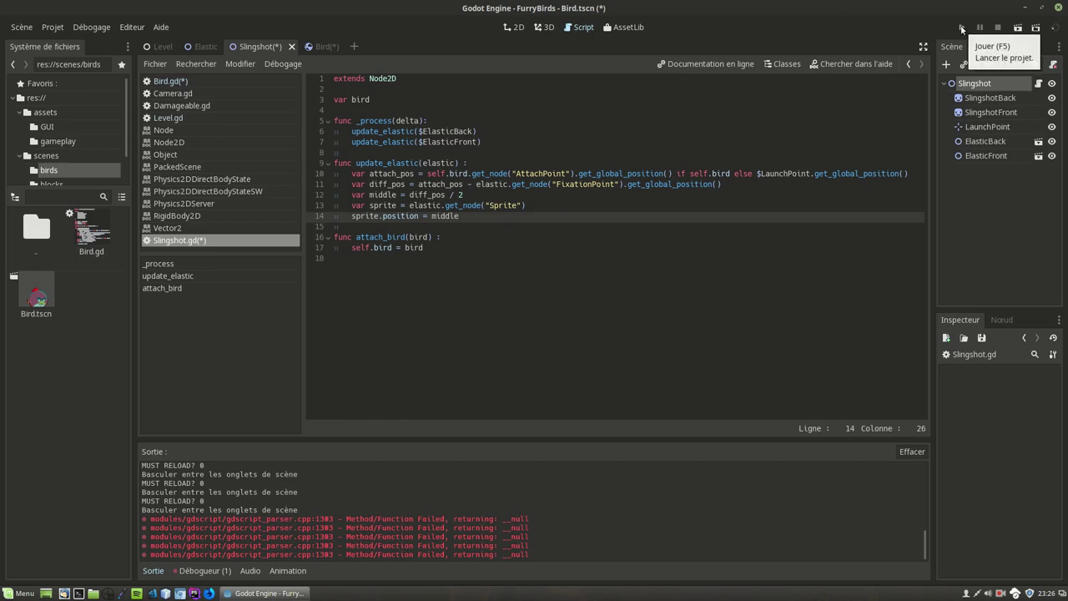
Run the game, then change attach_bird(bird) to attach_bird(self) at Bird.gd line 38.
{"action": "left_click", "coordinate": [962, 29]}
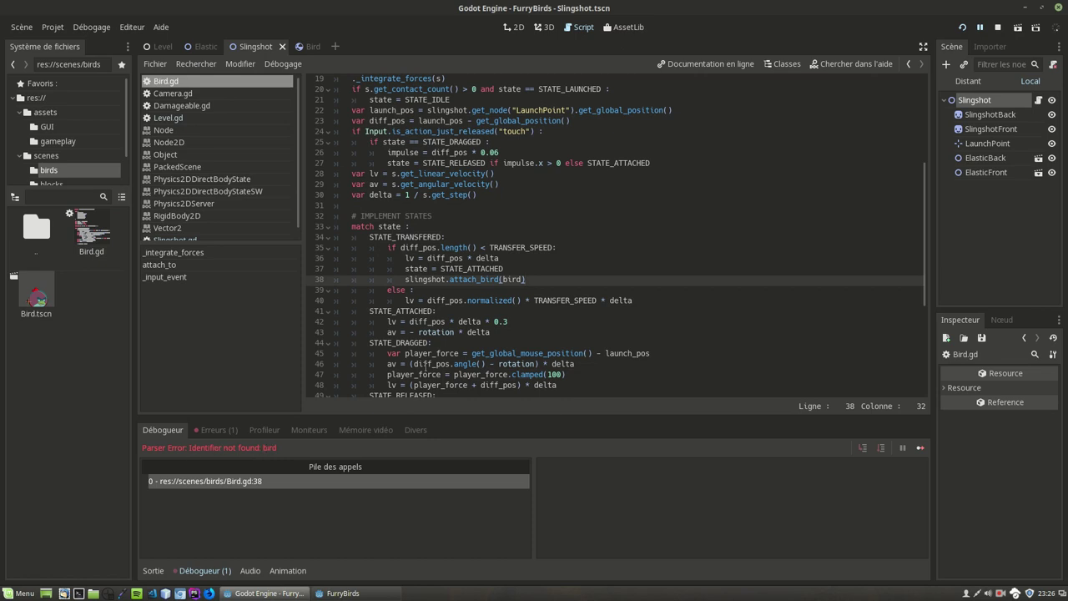
{"action": "key", "text": "BackSpace"}
{"action": "type", "text": "self"}
Run FurryBirds, pull the bird back and launch it, then close the game.
{"action": "left_click", "coordinate": [963, 28]}
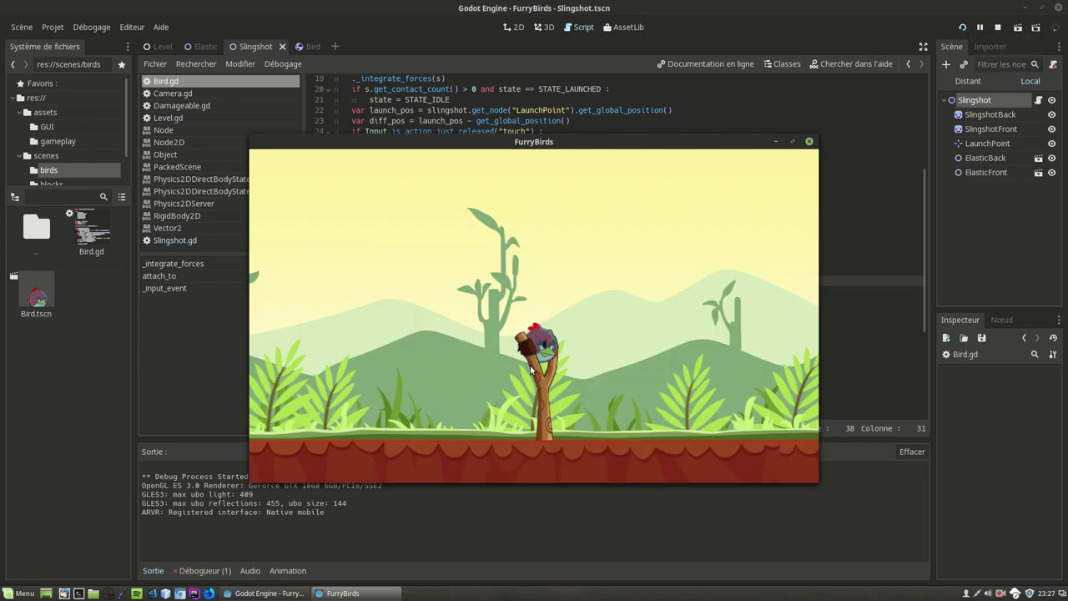
{"action": "left_click_drag", "start_coordinate": [531, 371], "coordinate": [590, 434]}
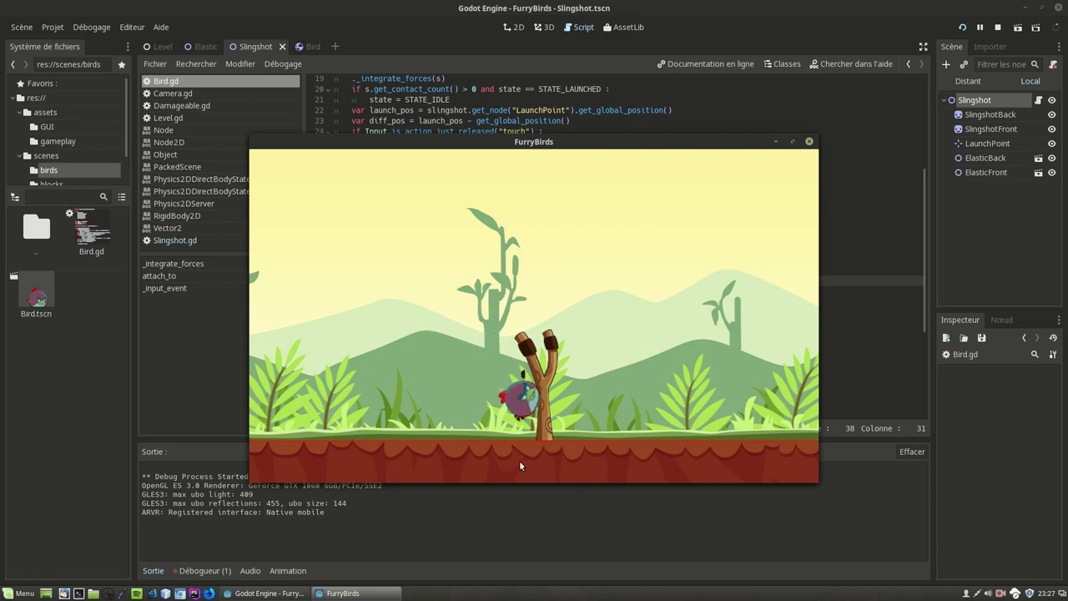
{"action": "left_click_drag", "start_coordinate": [542, 384], "coordinate": [634, 275]}
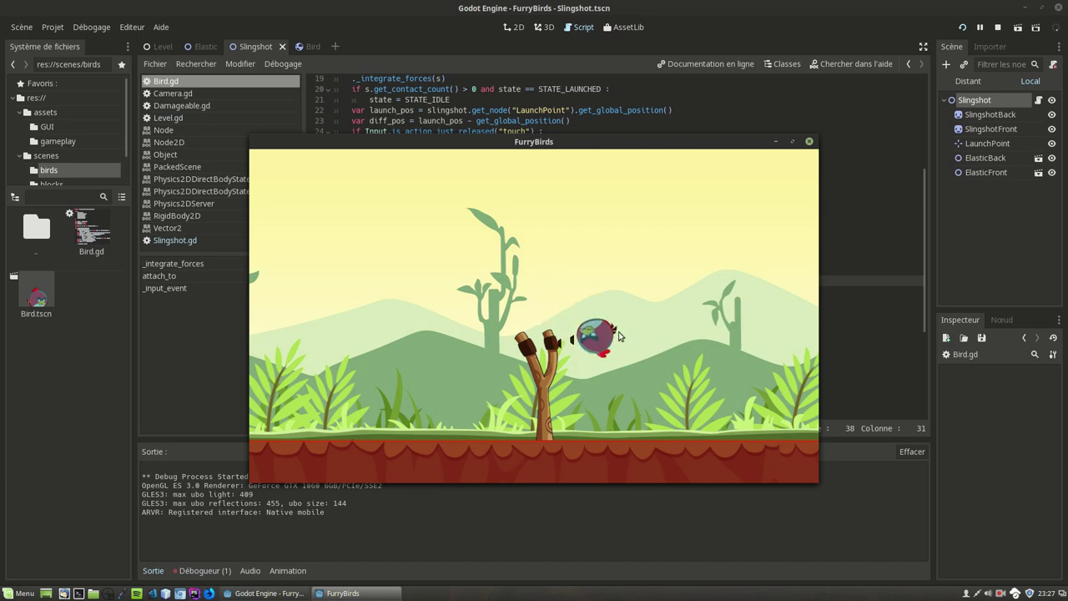
{"action": "left_click", "coordinate": [809, 141]}
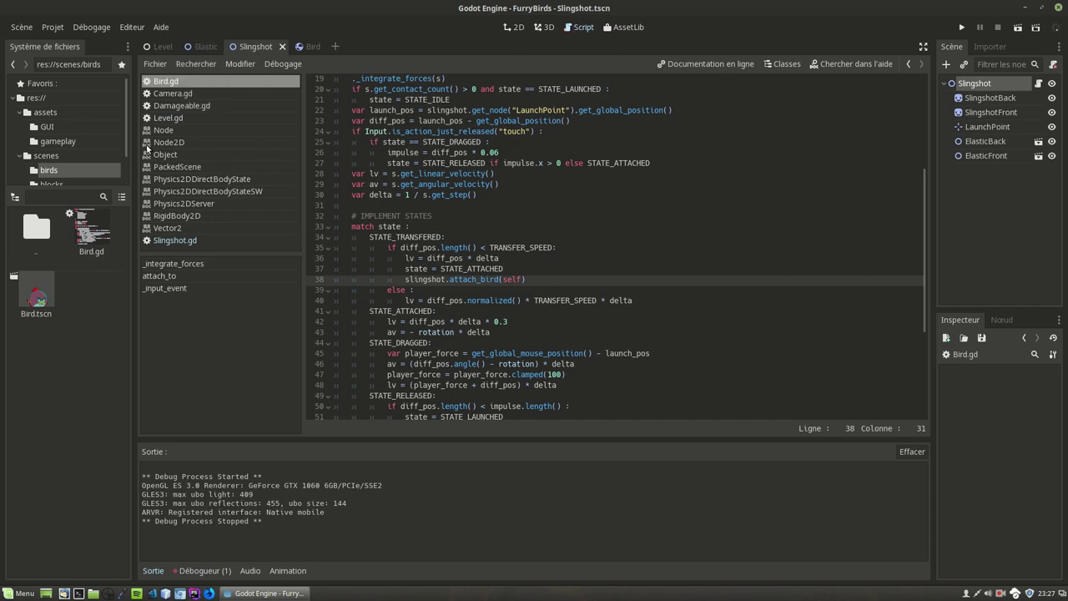
In Slingshot.gd, add sprite.scale.x = middle.length() below the sprite.position line.
{"action": "left_click", "coordinate": [170, 241]}
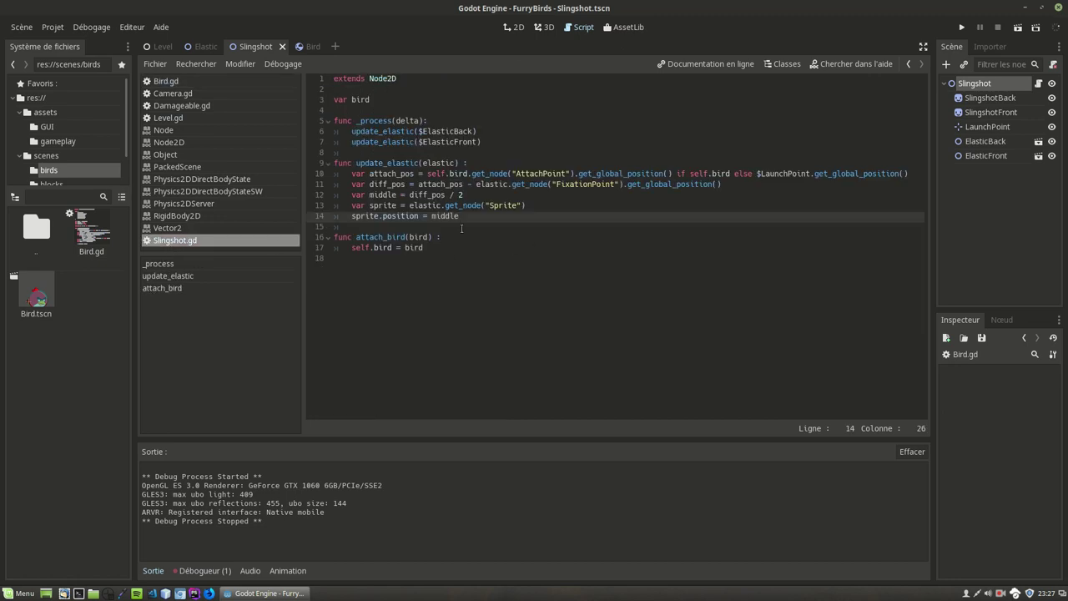
{"action": "key", "text": "Return"}
{"action": "type", "text": "s"}
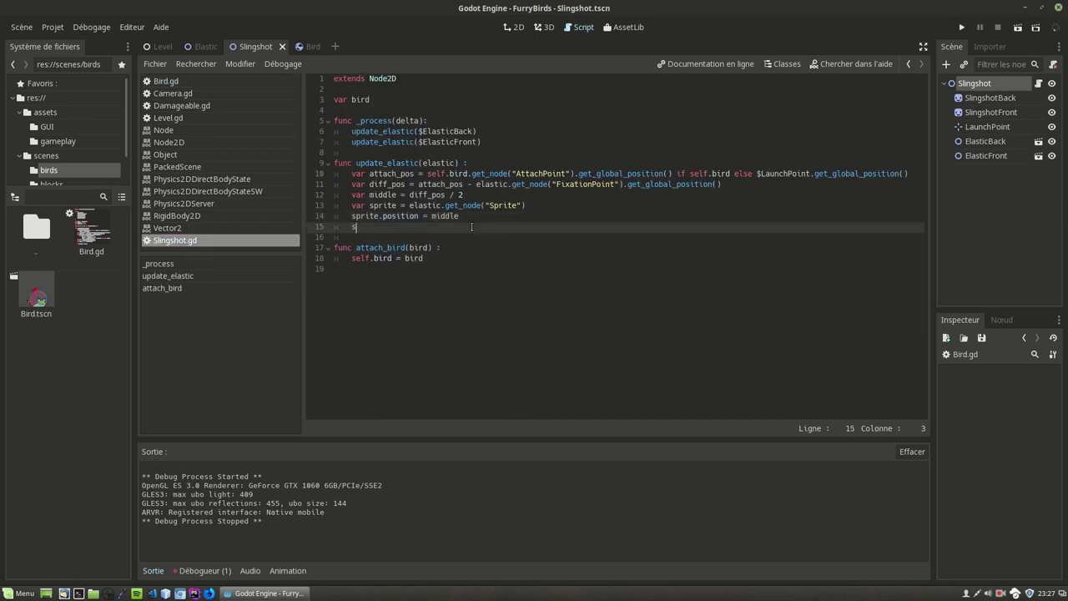
{"action": "type", "text": "prite.x"}
{"action": "key", "text": "BackSpace"}
{"action": "type", "text": "scale.x = m"}
{"action": "type", "text": "iddle."}
{"action": "type", "text": "le"}
{"action": "type", "text": "len"}
{"action": "type", "text": "gt"}
{"action": "type", "text": "("}
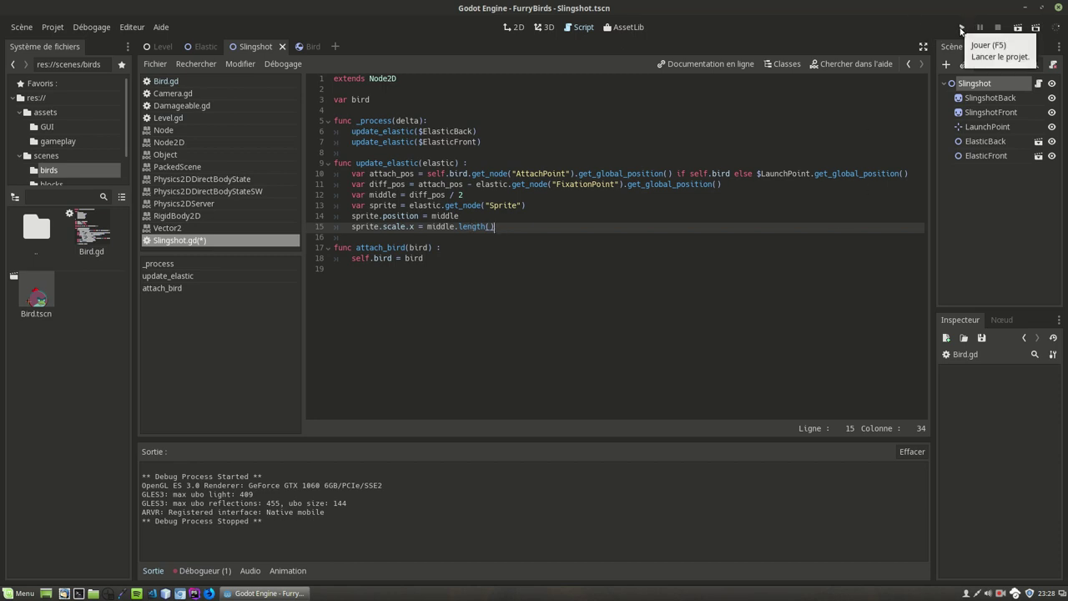
Run the game and drag the bird left, showing the elastics stretched across the window.
{"action": "left_click", "coordinate": [961, 29]}
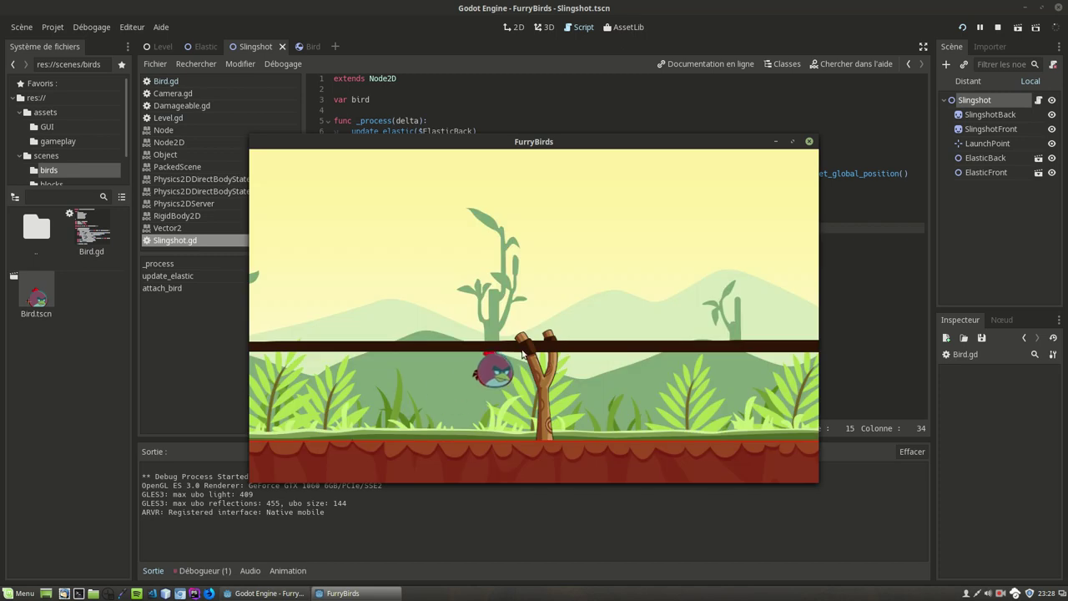
{"action": "mouse_move", "coordinate": [541, 354]}
{"action": "left_mouse_down"}
{"action": "mouse_move", "coordinate": [549, 373]}
{"action": "mouse_move", "coordinate": [543, 353]}
{"action": "left_mouse_up"}
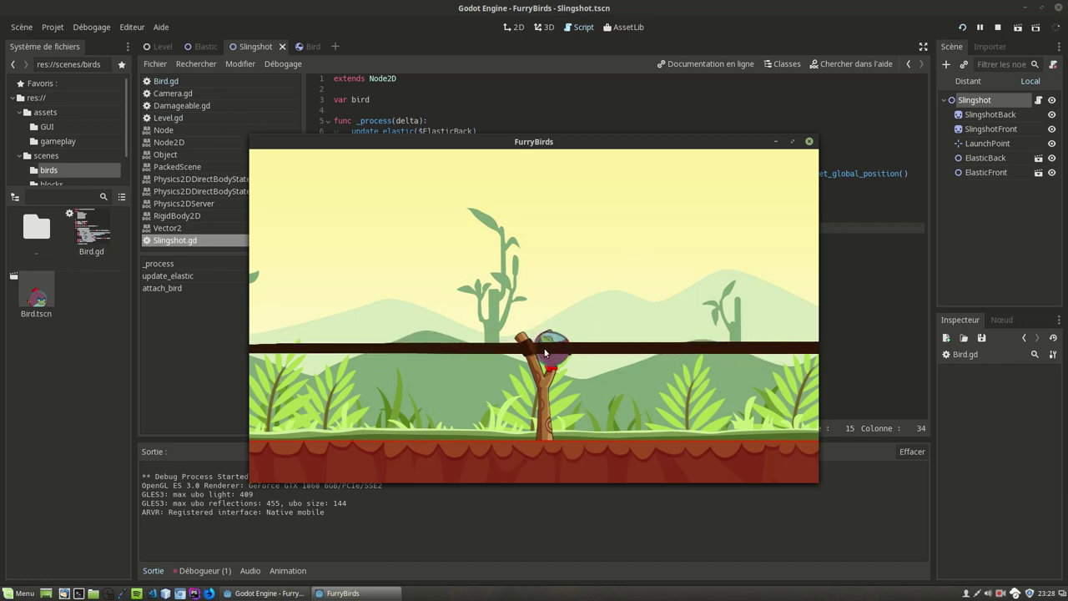
{"action": "left_click_drag", "start_coordinate": [544, 352], "coordinate": [456, 370]}
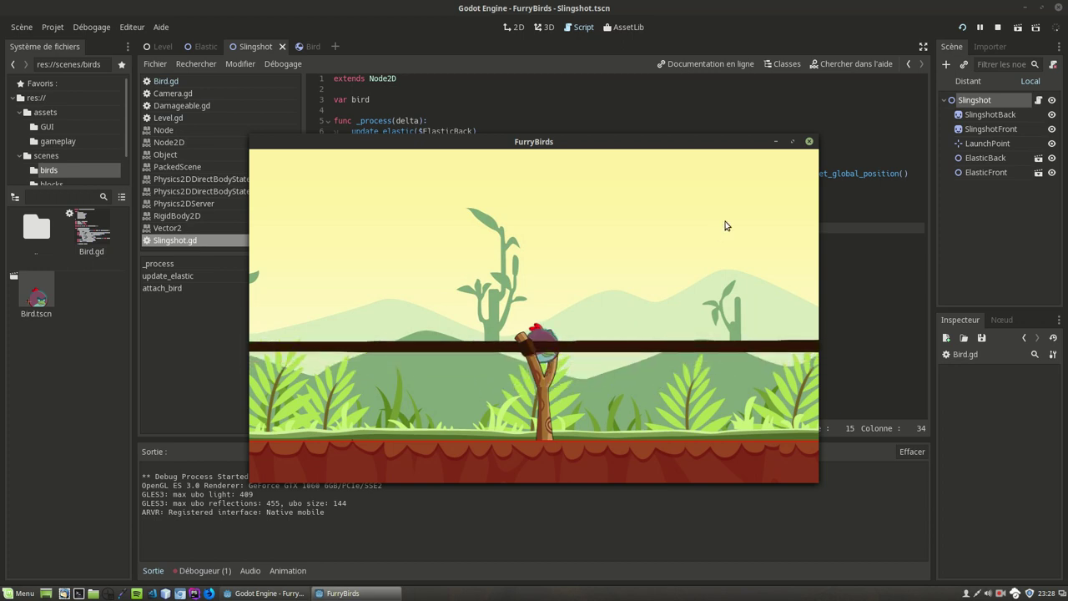
Close the running FurryBirds game.
{"action": "left_click", "coordinate": [809, 142]}
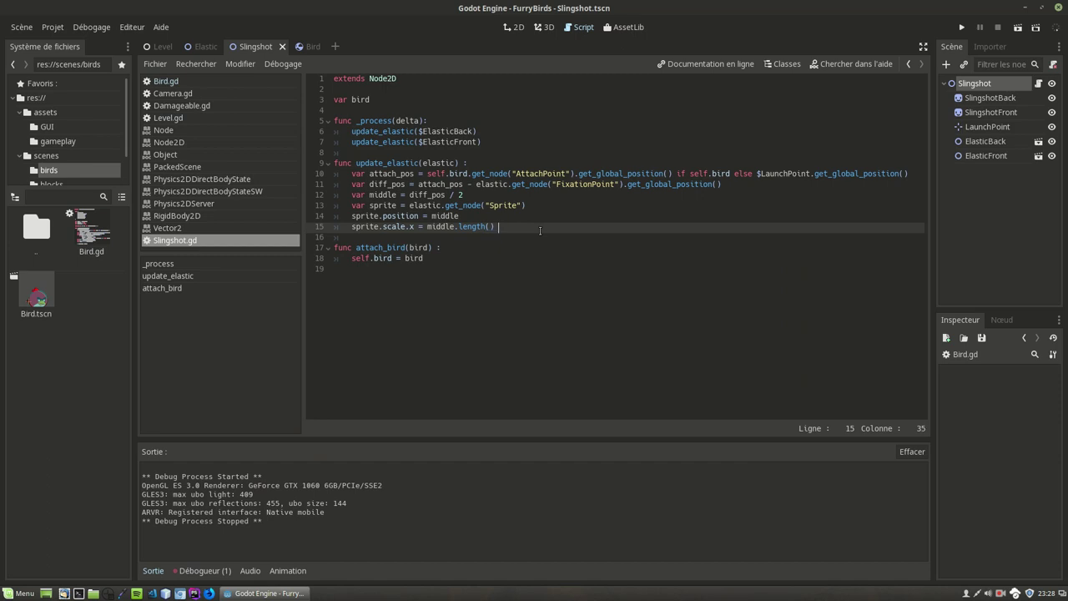
{"action": "left_click", "coordinate": [537, 229]}
Multiply the scale.x value by 0.01, then run the game and swing the bird around.
{"action": "type", "text": "* 0.01"}
{"action": "left_click", "coordinate": [962, 29]}
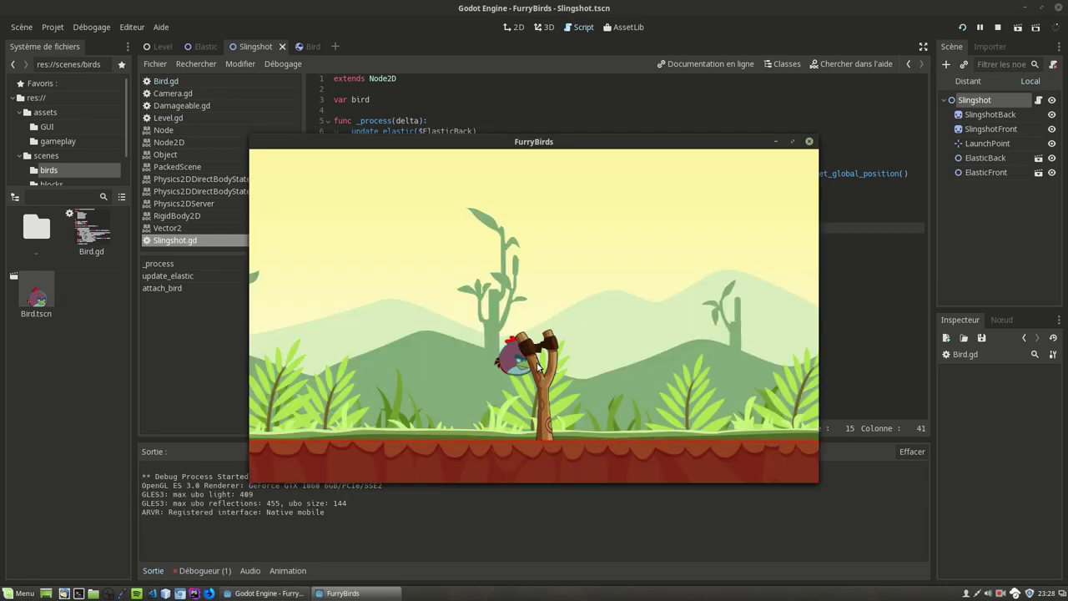
{"action": "mouse_move", "coordinate": [581, 367]}
{"action": "left_mouse_down"}
{"action": "mouse_move", "coordinate": [582, 438]}
{"action": "mouse_move", "coordinate": [673, 384]}
{"action": "mouse_move", "coordinate": [637, 261]}
{"action": "left_mouse_up"}
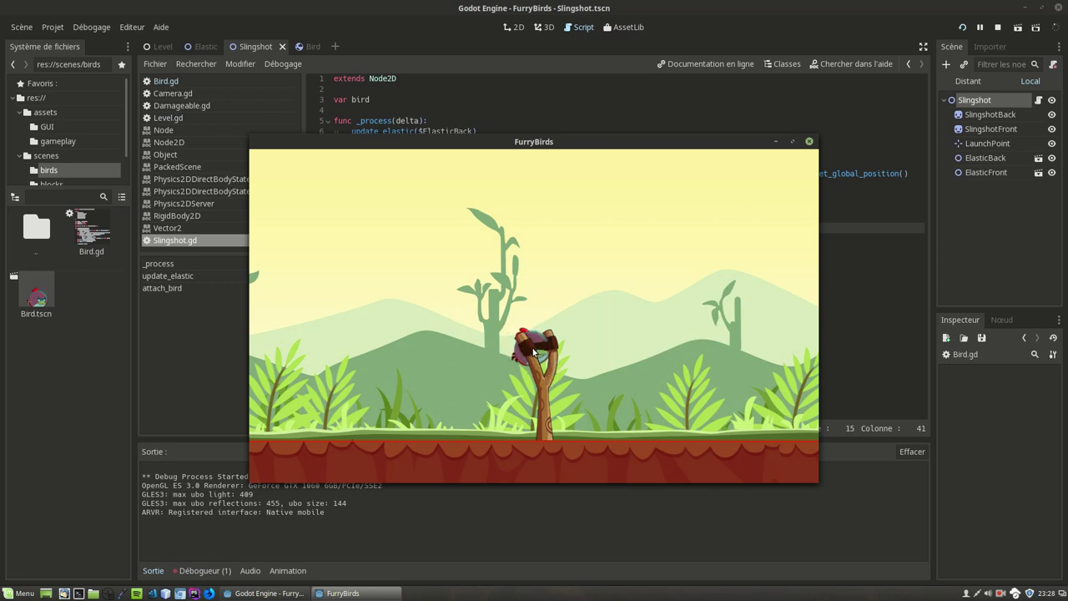
Negate the scale to sprite.scale.x = - middle.length() * 0.01, then playtest by pulling the bird.
{"action": "left_click", "coordinate": [809, 141]}
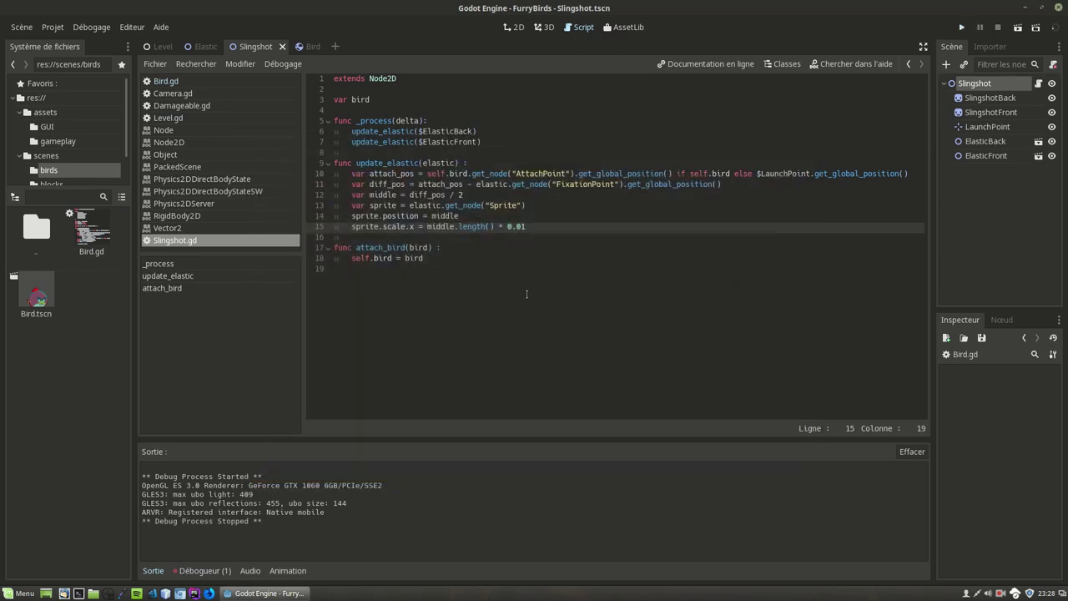
{"action": "type", "text": "-"}
{"action": "left_click", "coordinate": [961, 29]}
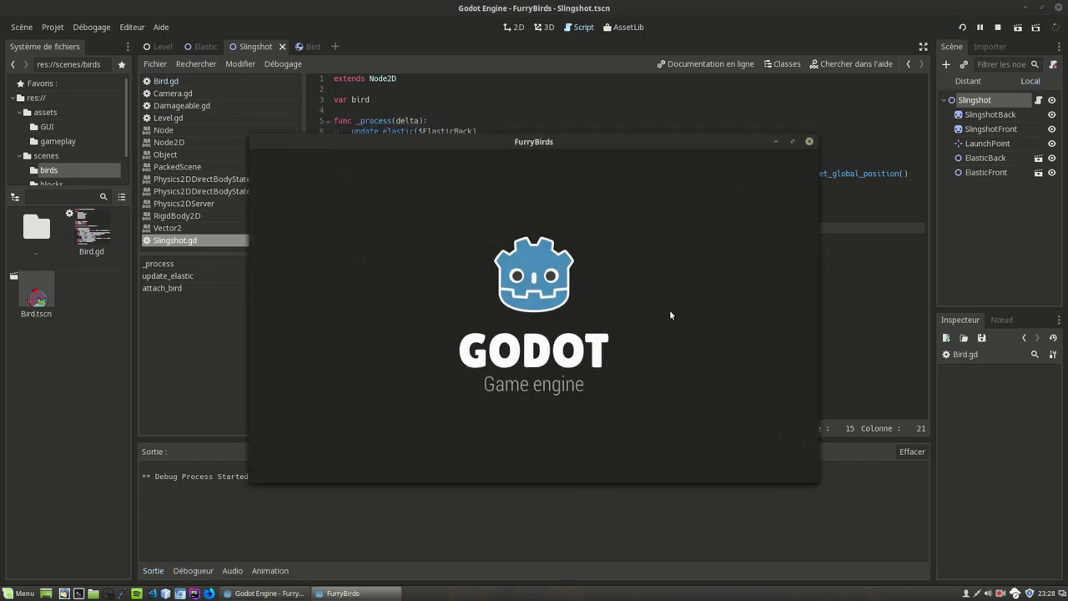
{"action": "left_click_drag", "start_coordinate": [567, 361], "coordinate": [452, 284]}
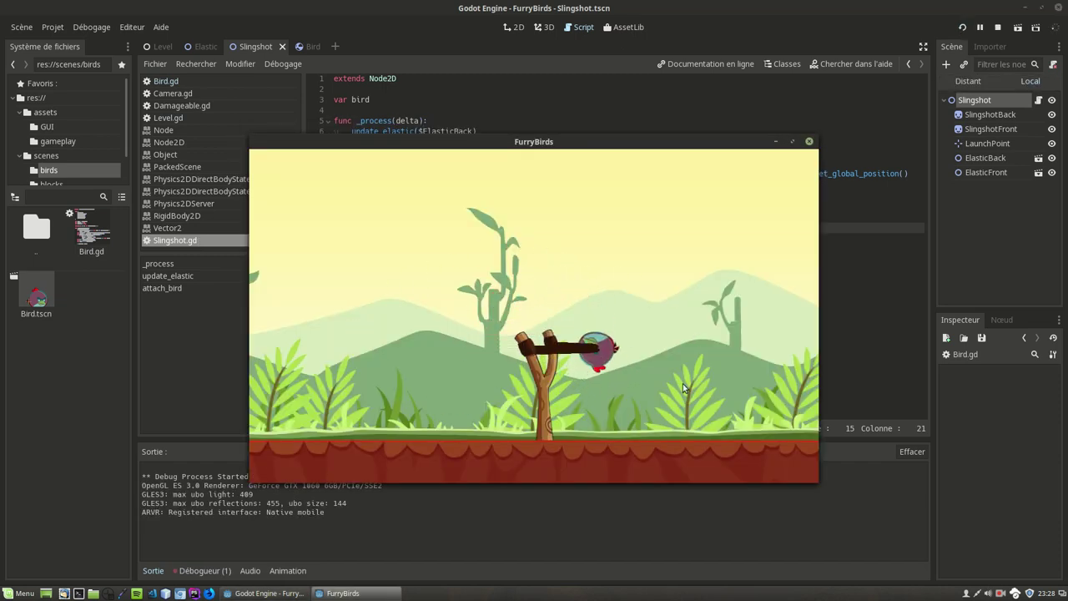
{"action": "mouse_move", "coordinate": [452, 284]}
{"action": "left_mouse_down"}
{"action": "mouse_move", "coordinate": [615, 365]}
{"action": "mouse_move", "coordinate": [645, 345]}
{"action": "mouse_move", "coordinate": [633, 461]}
{"action": "left_mouse_up"}
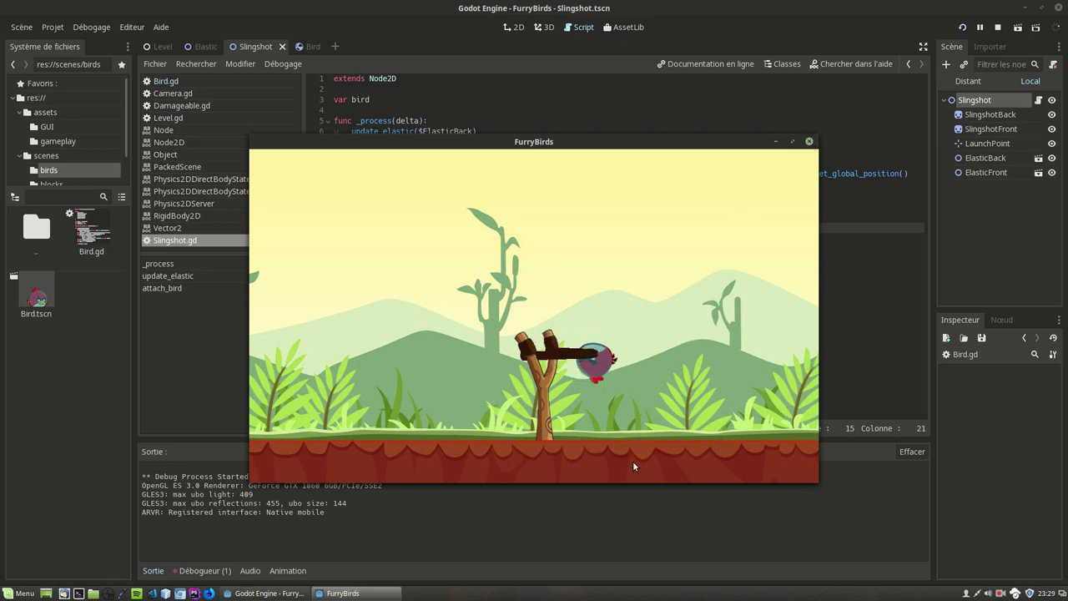
{"action": "mouse_move", "coordinate": [547, 349]}
{"action": "left_mouse_down"}
{"action": "mouse_move", "coordinate": [369, 364]}
{"action": "mouse_move", "coordinate": [630, 303]}
{"action": "mouse_move", "coordinate": [680, 387]}
{"action": "left_mouse_up"}
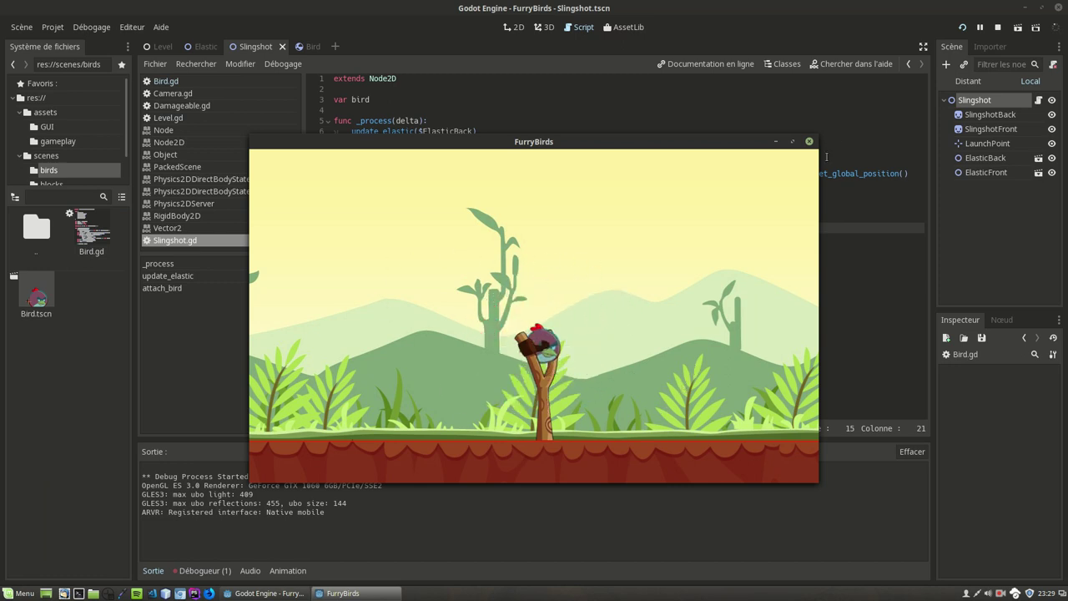
{"action": "left_click", "coordinate": [808, 141]}
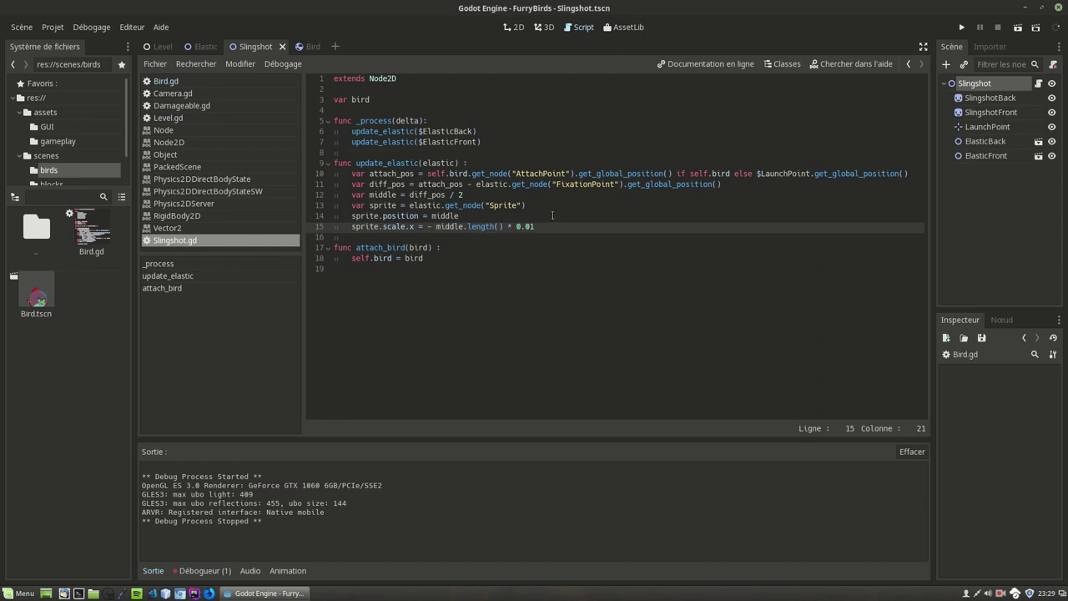
Add 'sprite.rotation = middle.angle()' on a new line, then test the rotating elastics by dragging the bird in-game.
{"action": "key", "text": "Return"}
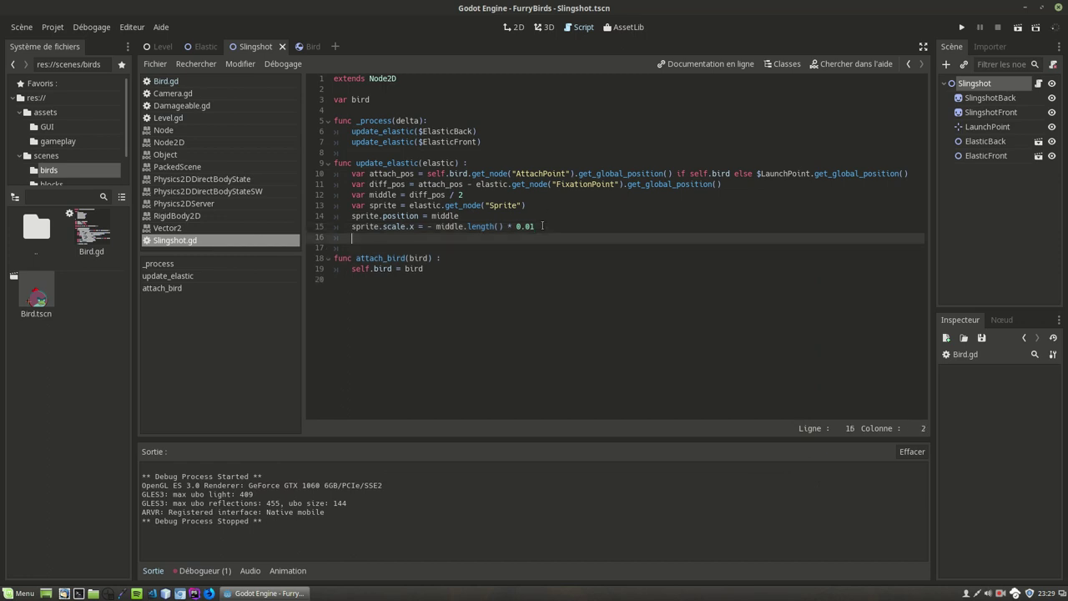
{"action": "type", "text": "sprite."}
{"action": "type", "text": "rotation = "}
{"action": "type", "text": "middle.a"}
{"action": "type", "text": "ngle("}
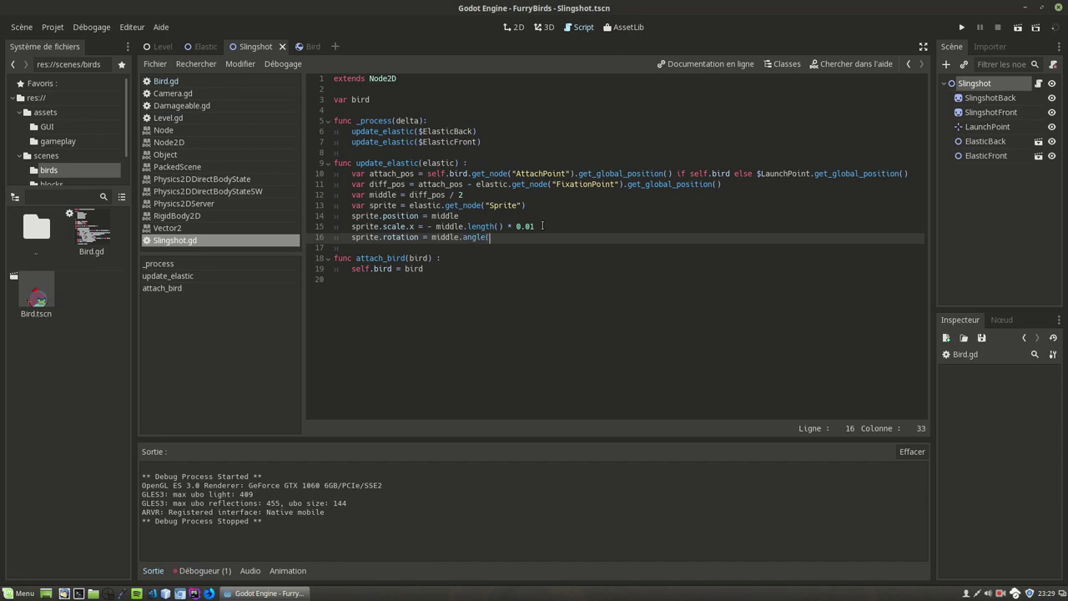
{"action": "type", "text": ")"}
{"action": "left_click", "coordinate": [962, 26]}
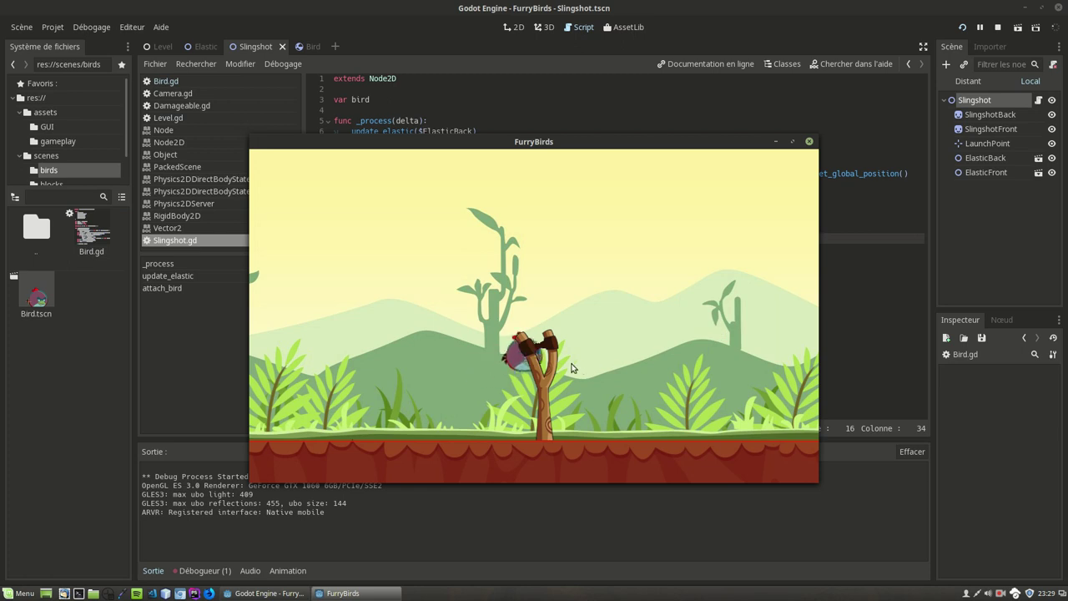
{"action": "mouse_move", "coordinate": [538, 351]}
{"action": "left_mouse_down"}
{"action": "mouse_move", "coordinate": [467, 350]}
{"action": "mouse_move", "coordinate": [473, 397]}
{"action": "mouse_move", "coordinate": [604, 399]}
{"action": "mouse_move", "coordinate": [631, 298]}
{"action": "mouse_move", "coordinate": [526, 302]}
{"action": "mouse_move", "coordinate": [556, 310]}
{"action": "mouse_move", "coordinate": [548, 329]}
{"action": "mouse_move", "coordinate": [603, 332]}
{"action": "mouse_move", "coordinate": [598, 364]}
{"action": "left_mouse_up"}
{"action": "left_click_drag", "start_coordinate": [595, 354], "coordinate": [616, 358]}
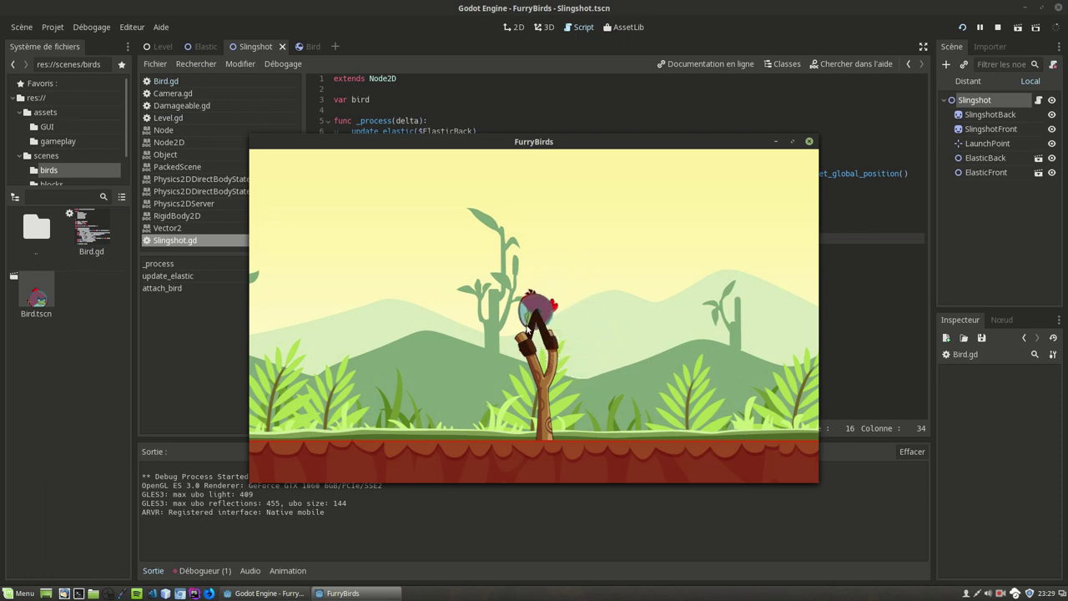
{"action": "left_click_drag", "start_coordinate": [616, 357], "coordinate": [619, 372]}
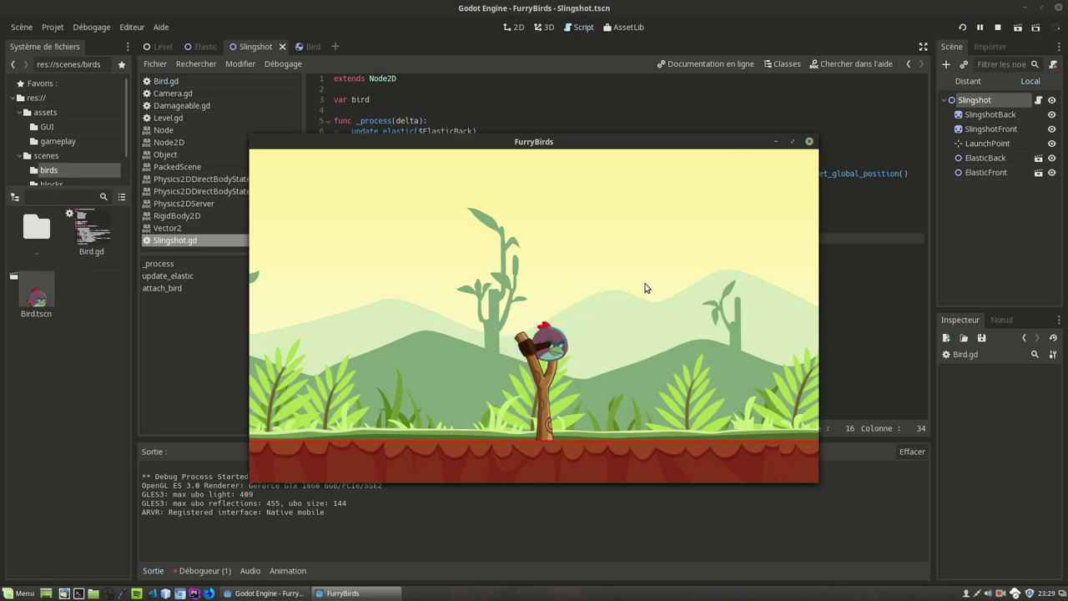
Move the Bird scene's AttachPoint from the bird's centre to its left edge in the 2D view.
{"action": "left_click", "coordinate": [809, 141]}
{"action": "left_click", "coordinate": [313, 47]}
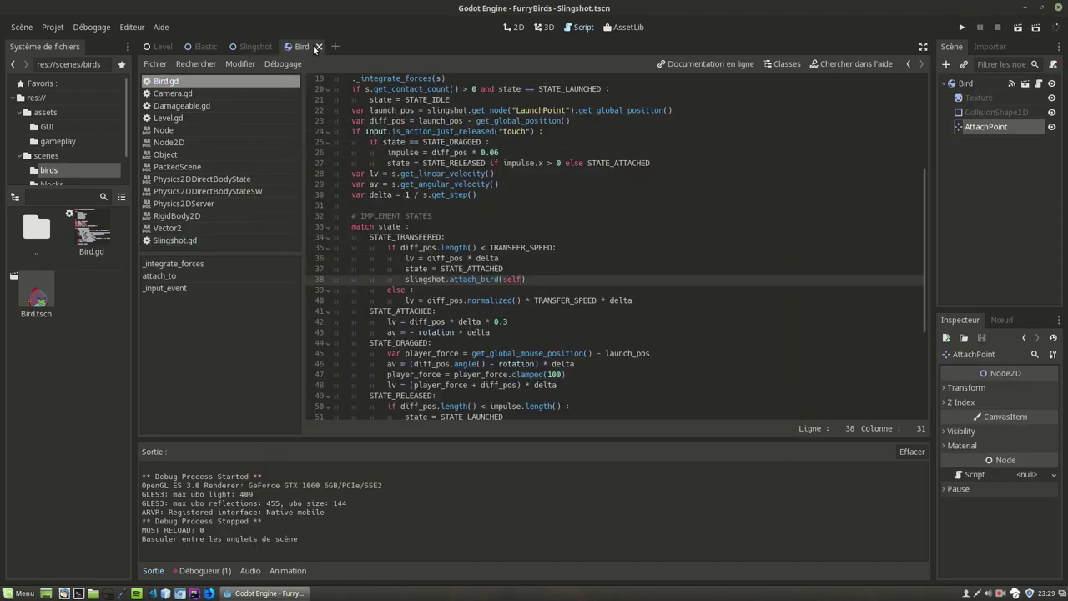
{"action": "left_click", "coordinate": [515, 27]}
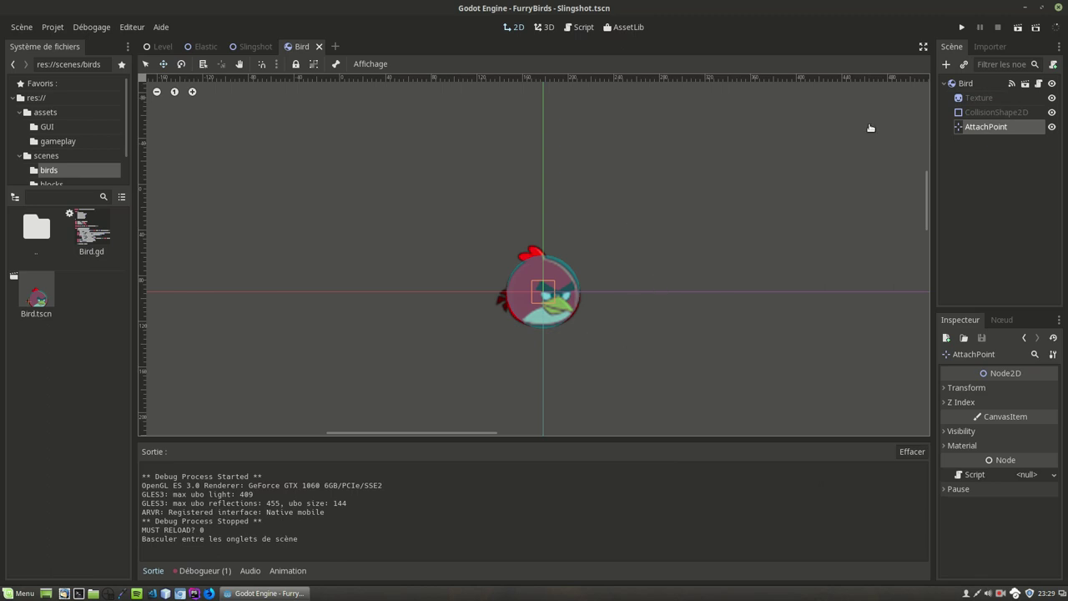
{"action": "left_click", "coordinate": [165, 67]}
{"action": "left_click_drag", "start_coordinate": [710, 266], "coordinate": [670, 275]}
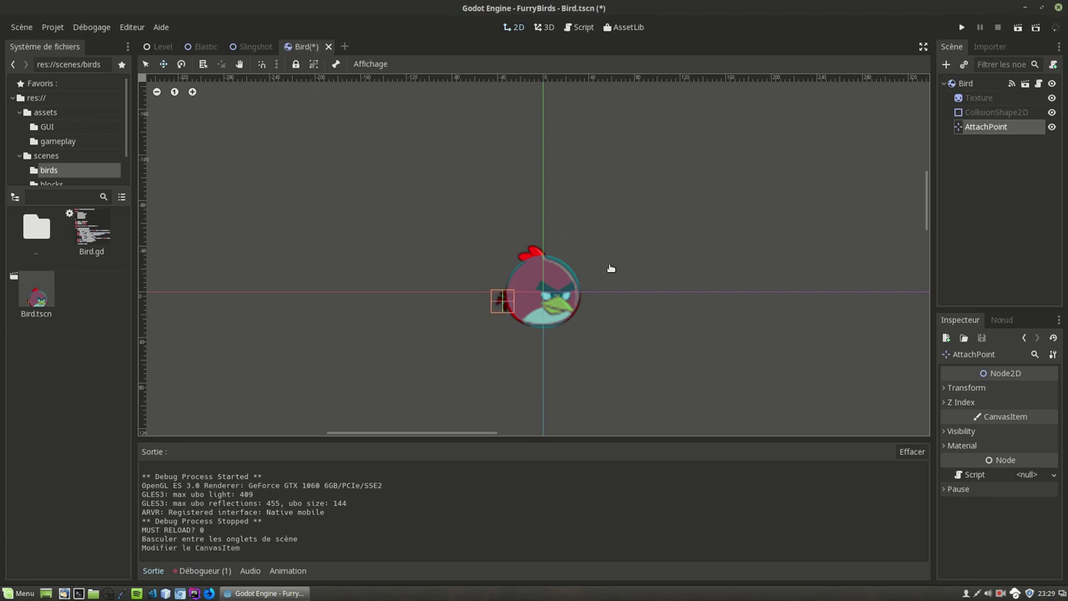
Run the game and pull the bird around the slingshot to test the new attach point, then close it.
{"action": "left_click", "coordinate": [961, 26]}
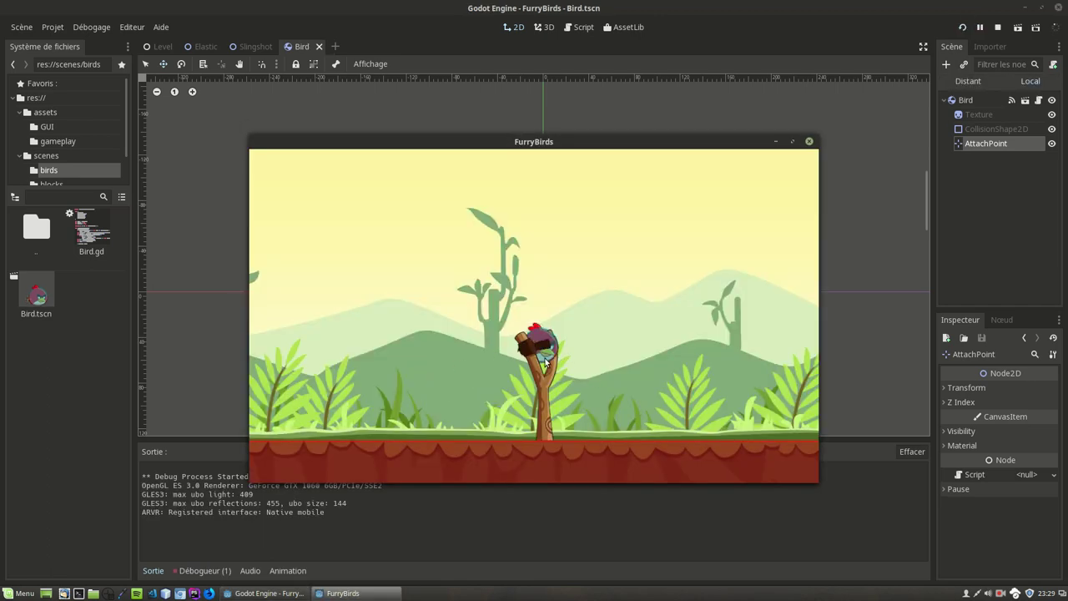
{"action": "mouse_move", "coordinate": [525, 344]}
{"action": "left_mouse_down"}
{"action": "mouse_move", "coordinate": [564, 375]}
{"action": "mouse_move", "coordinate": [638, 397]}
{"action": "mouse_move", "coordinate": [508, 288]}
{"action": "mouse_move", "coordinate": [522, 306]}
{"action": "mouse_move", "coordinate": [537, 254]}
{"action": "left_mouse_up"}
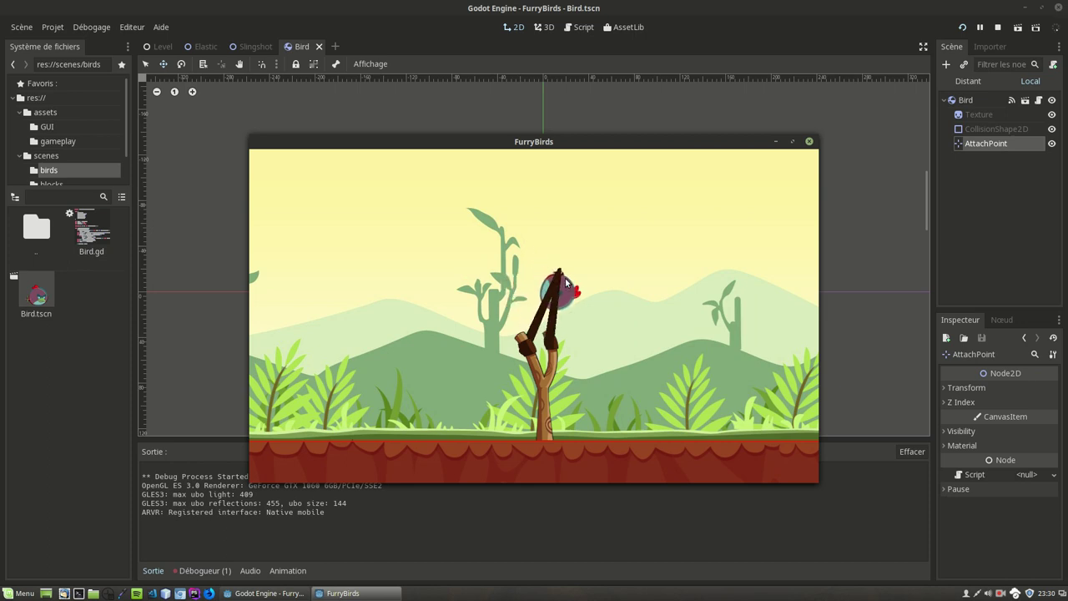
{"action": "left_click_drag", "start_coordinate": [536, 253], "coordinate": [615, 330]}
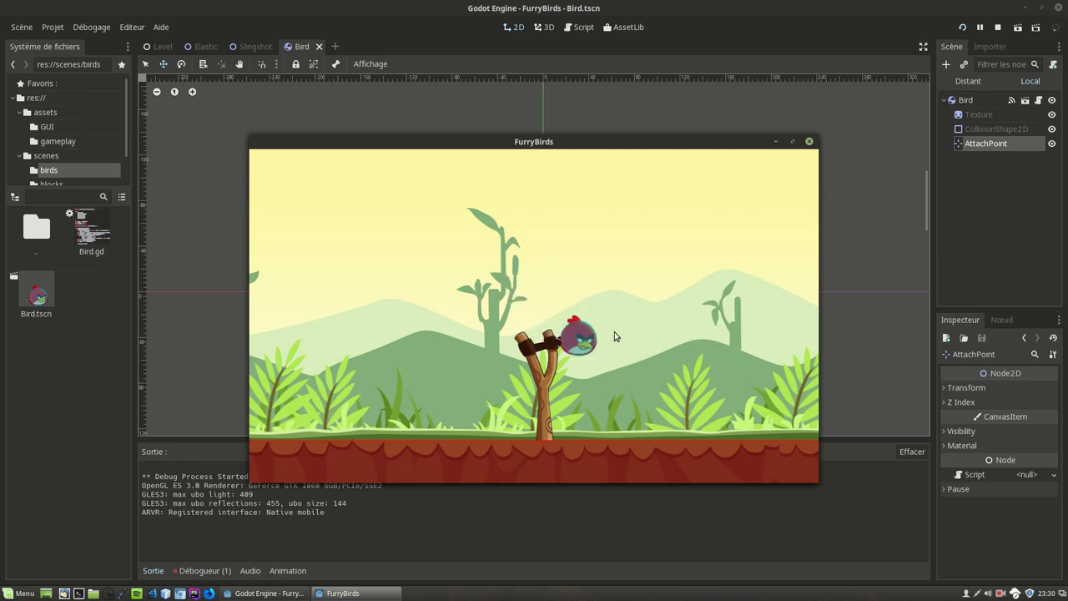
{"action": "left_click", "coordinate": [809, 141]}
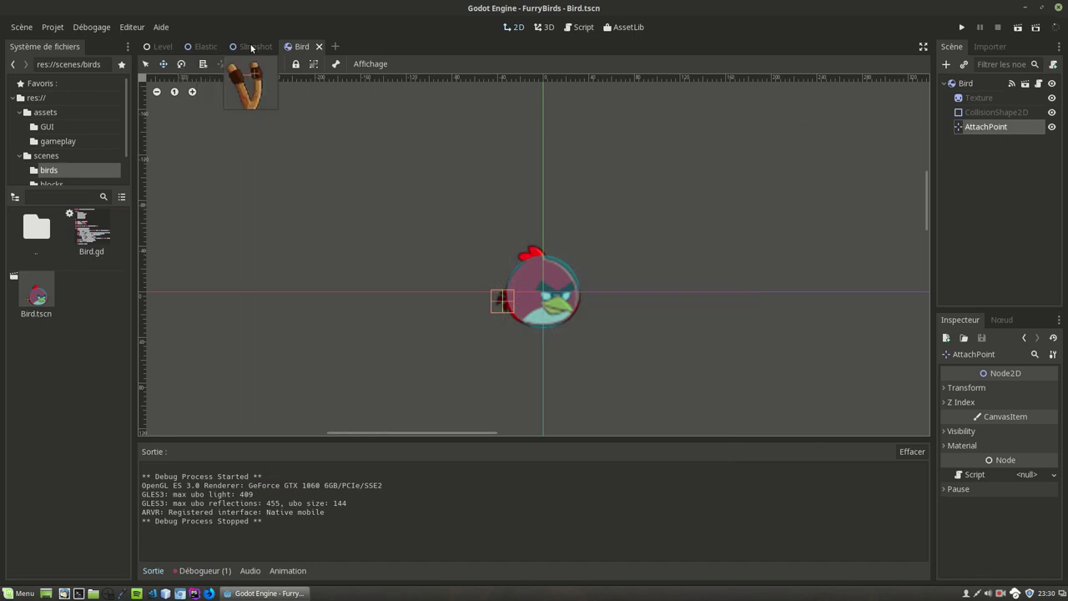
Set the Slingshot scene's ElasticBack node Z Index to -1.
{"action": "left_click", "coordinate": [254, 47]}
{"action": "left_click", "coordinate": [986, 141]}
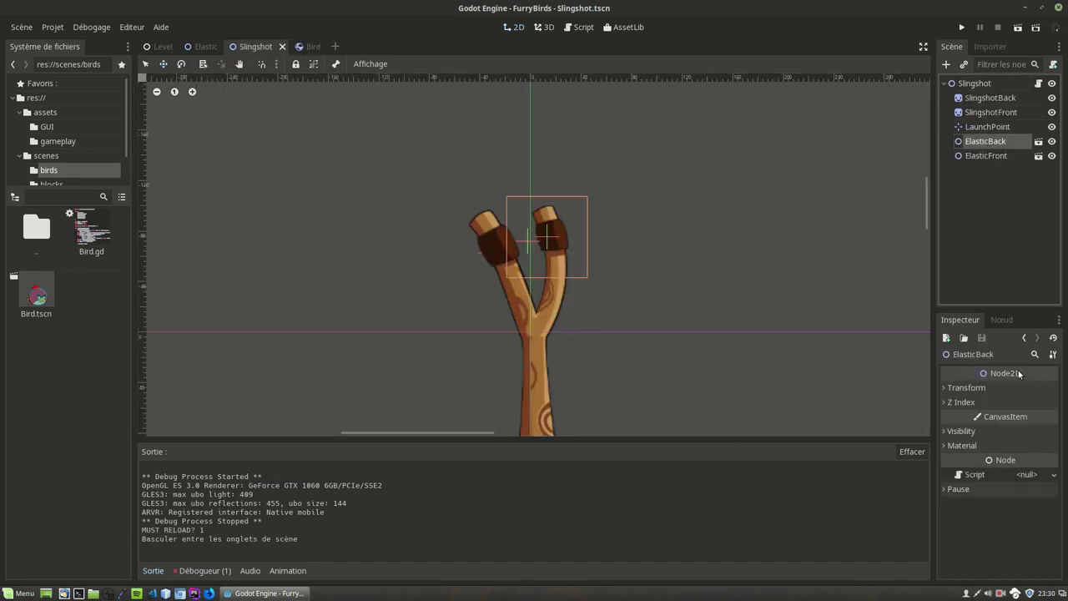
{"action": "left_click", "coordinate": [944, 403]}
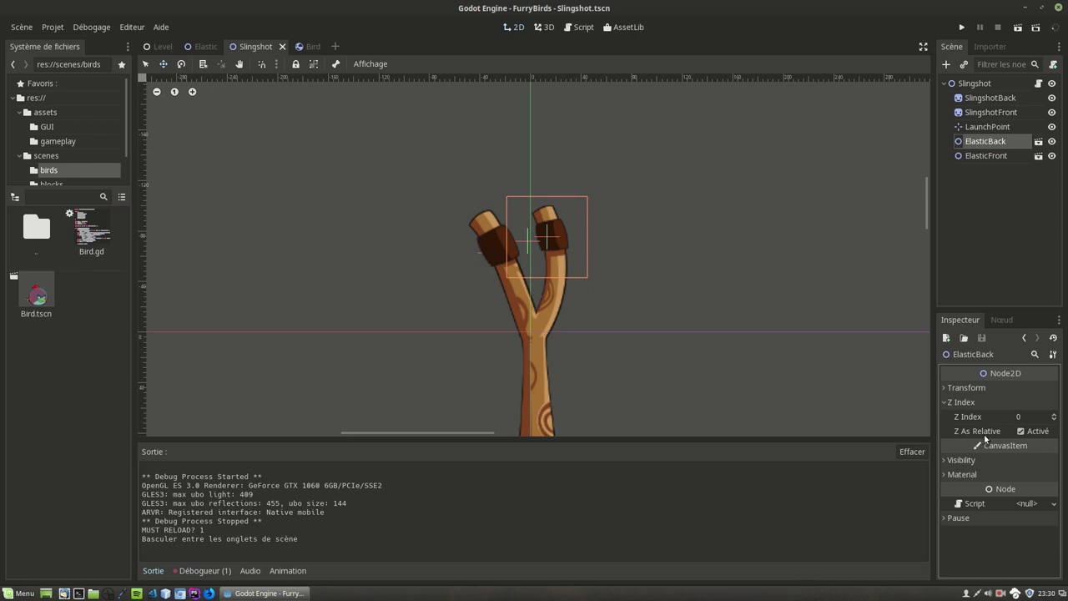
{"action": "left_click", "coordinate": [1026, 417]}
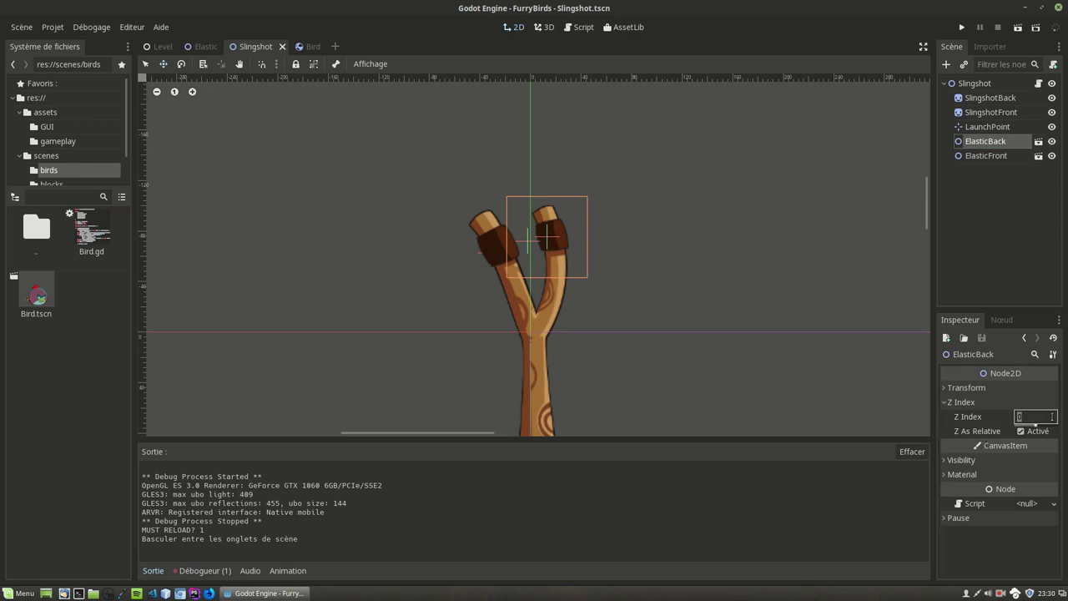
{"action": "type", "text": "-1"}
{"action": "key", "text": "Return"}
Run the game and drag the bird around to check the back elastic draws behind, then close it.
{"action": "left_click", "coordinate": [962, 28]}
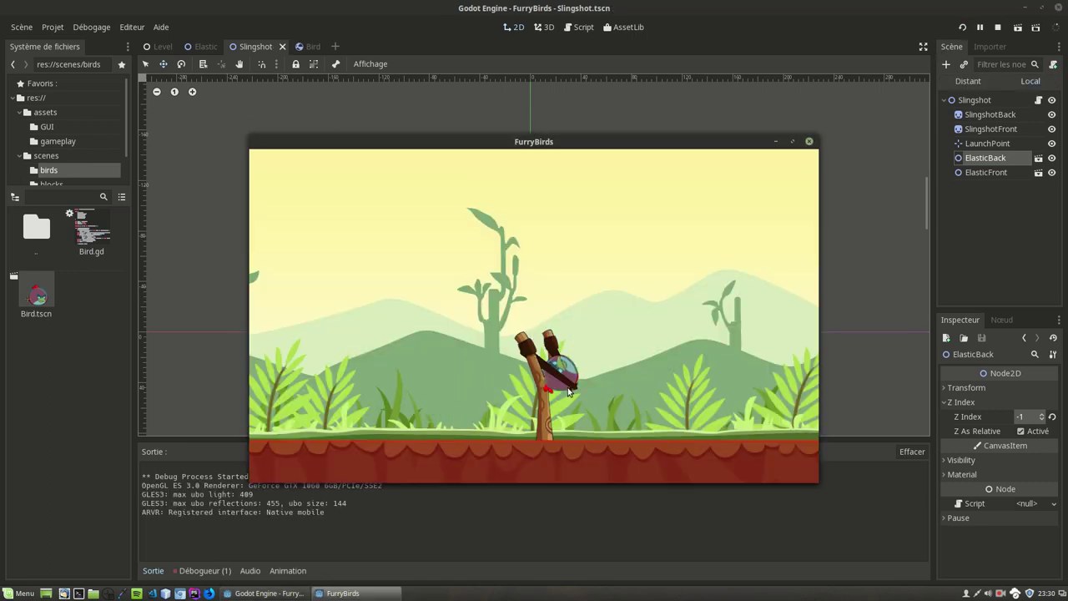
{"action": "left_click_drag", "start_coordinate": [551, 457], "coordinate": [503, 315]}
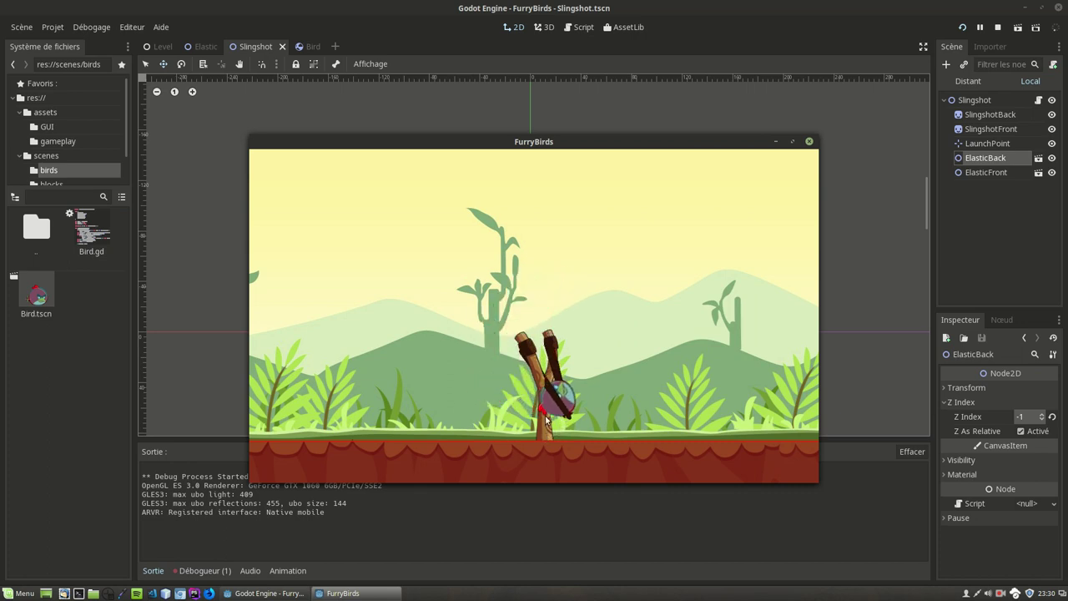
{"action": "mouse_move", "coordinate": [504, 315]}
{"action": "left_mouse_down"}
{"action": "mouse_move", "coordinate": [549, 409]}
{"action": "mouse_move", "coordinate": [507, 425]}
{"action": "mouse_move", "coordinate": [587, 418]}
{"action": "left_mouse_up"}
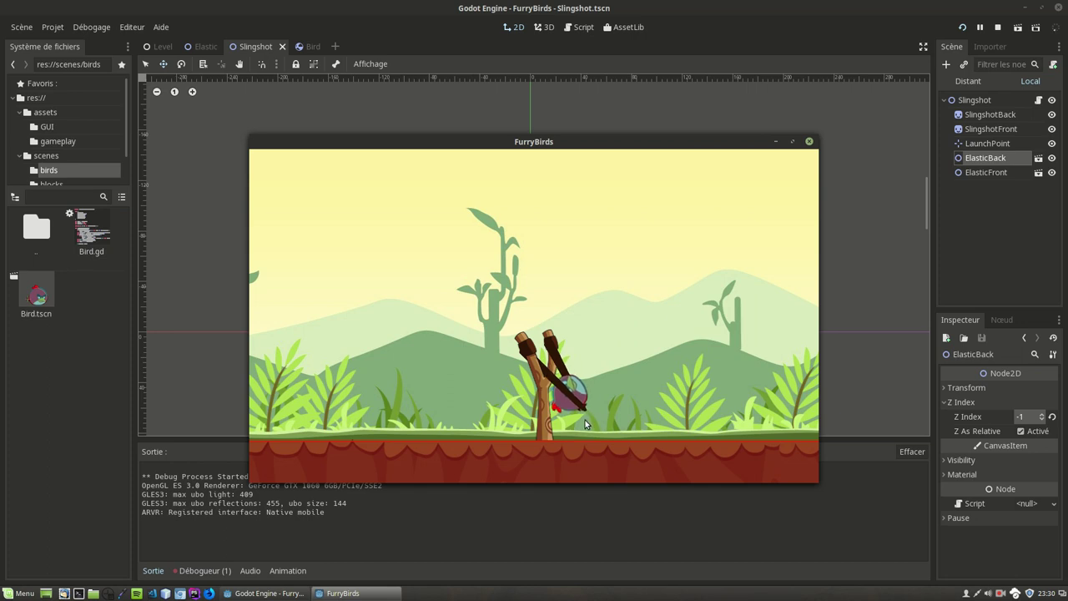
{"action": "mouse_move", "coordinate": [587, 419]}
{"action": "left_mouse_down"}
{"action": "mouse_move", "coordinate": [568, 426]}
{"action": "mouse_move", "coordinate": [600, 429]}
{"action": "mouse_move", "coordinate": [521, 437]}
{"action": "mouse_move", "coordinate": [604, 403]}
{"action": "mouse_move", "coordinate": [571, 393]}
{"action": "mouse_move", "coordinate": [581, 429]}
{"action": "mouse_move", "coordinate": [503, 434]}
{"action": "mouse_move", "coordinate": [534, 422]}
{"action": "mouse_move", "coordinate": [534, 433]}
{"action": "mouse_move", "coordinate": [546, 364]}
{"action": "mouse_move", "coordinate": [465, 445]}
{"action": "mouse_move", "coordinate": [457, 440]}
{"action": "mouse_move", "coordinate": [483, 456]}
{"action": "mouse_move", "coordinate": [509, 384]}
{"action": "left_mouse_up"}
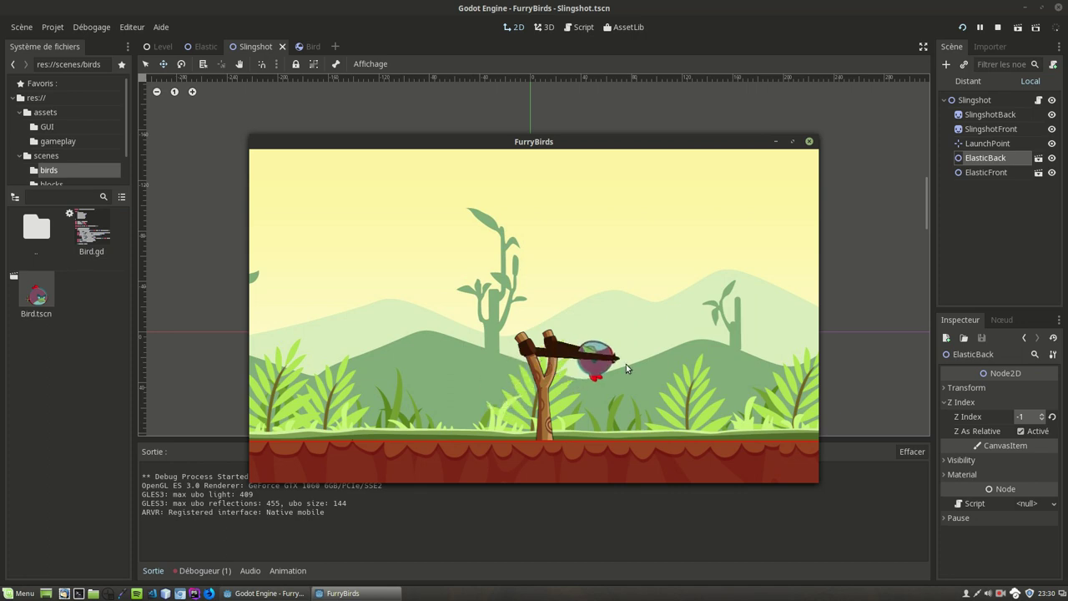
{"action": "left_click", "coordinate": [810, 141]}
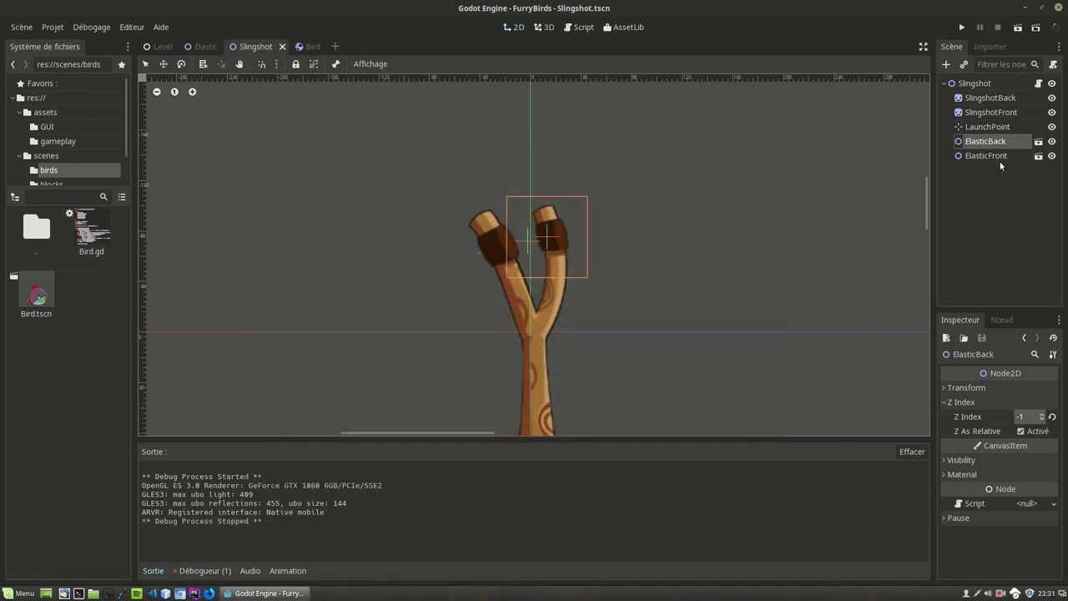
Open Bird.gd from the Bird scene and scroll down to the STATE_DRAGGED block.
{"action": "left_click", "coordinate": [310, 50]}
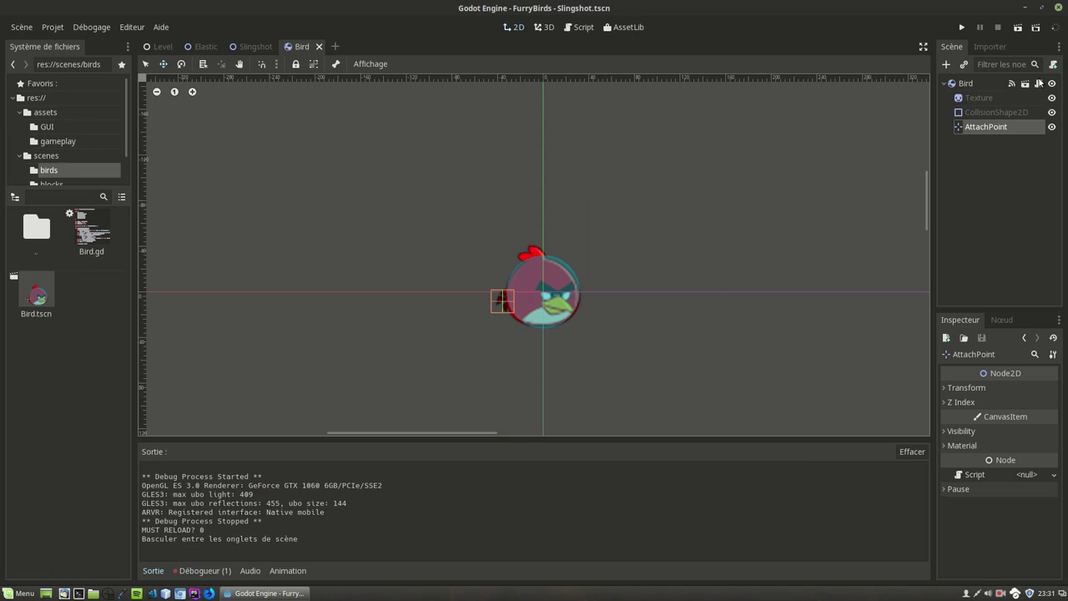
{"action": "left_click", "coordinate": [1038, 84]}
{"action": "scroll", "coordinate": [474, 250], "scroll_direction": "down", "scroll_amount": 1}
{"action": "scroll", "coordinate": [728, 263], "scroll_direction": "down", "scroll_amount": 1}
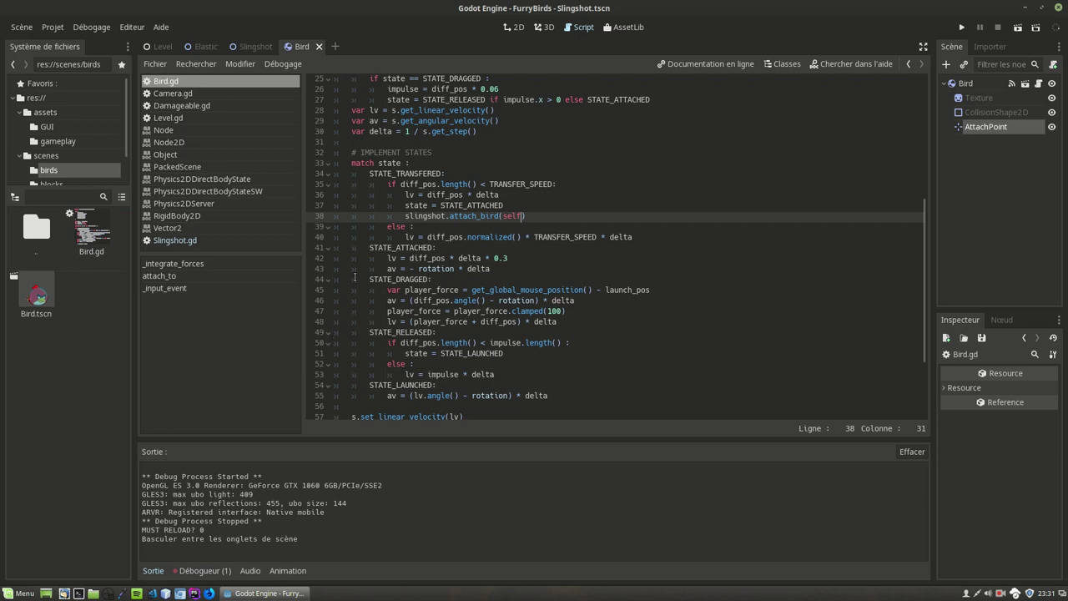
Examine the STATE_DRAGGED code, selecting diff_pos.angle() on line 46.
{"action": "left_click_drag", "start_coordinate": [369, 279], "coordinate": [585, 320]}
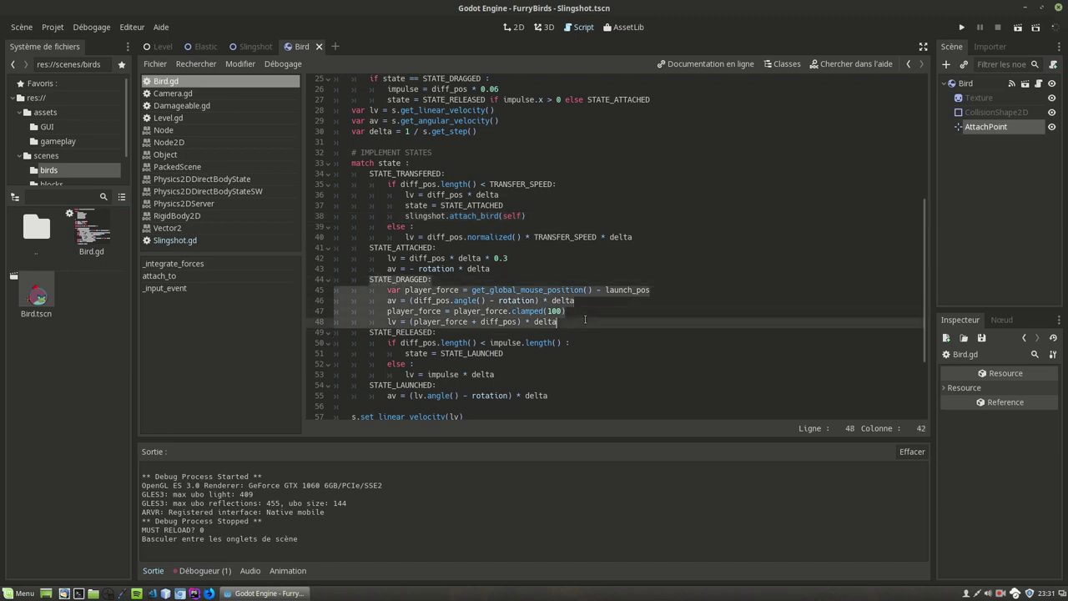
{"action": "left_click", "coordinate": [445, 322]}
{"action": "double_click", "coordinate": [418, 311]}
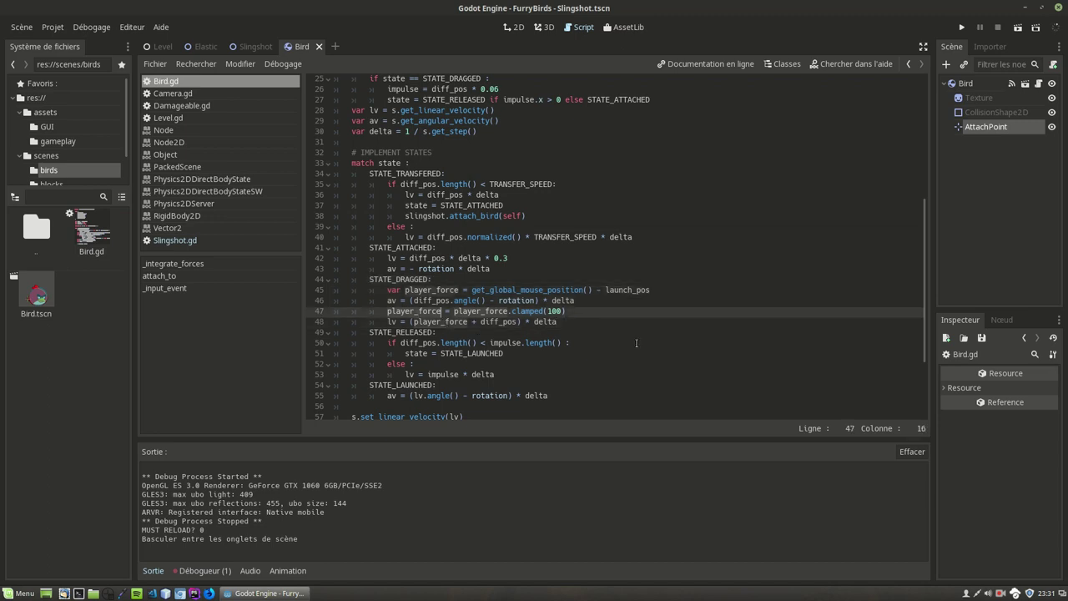
{"action": "left_click", "coordinate": [579, 316]}
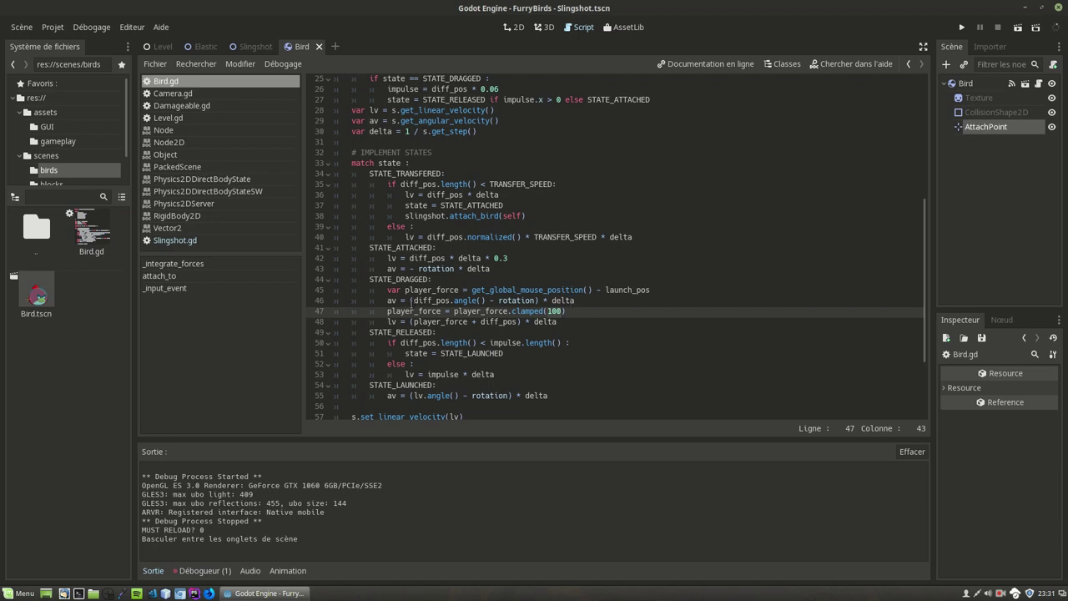
{"action": "left_click_drag", "start_coordinate": [414, 301], "coordinate": [486, 300]}
{"action": "key", "text": "shift+Left"}
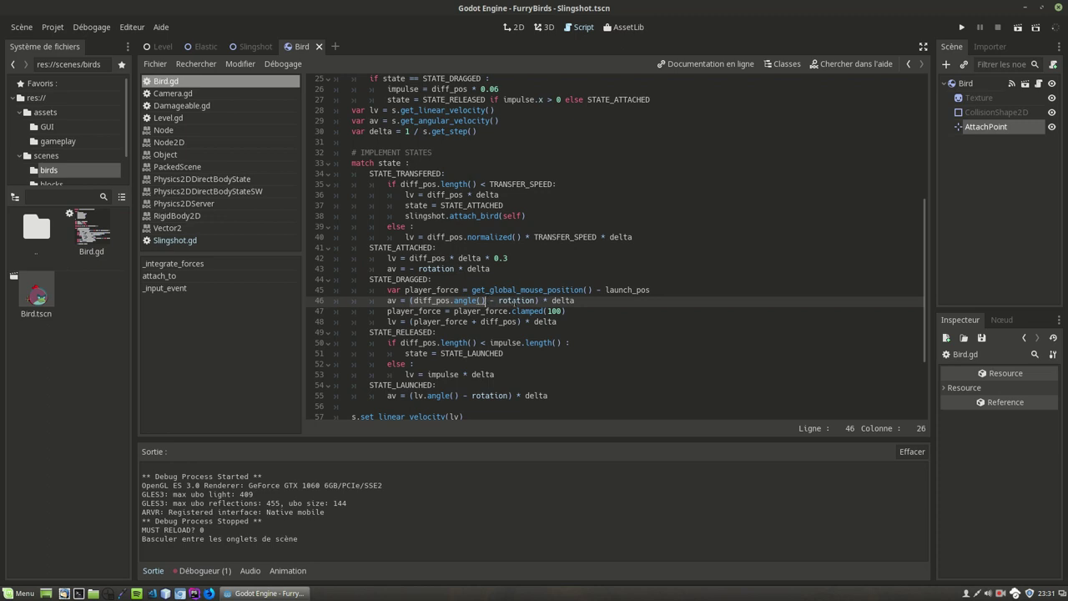
Add 'var angle = diff_pos.angle()' on a new line after line 45.
{"action": "left_click", "coordinate": [668, 288]}
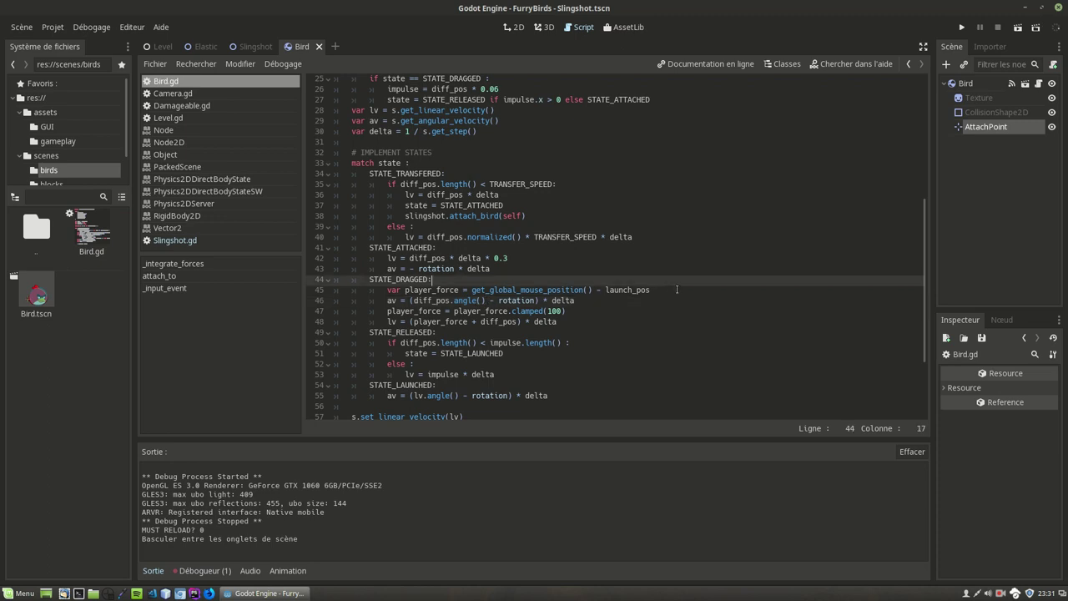
{"action": "key", "text": "Return"}
{"action": "type", "text": "var"}
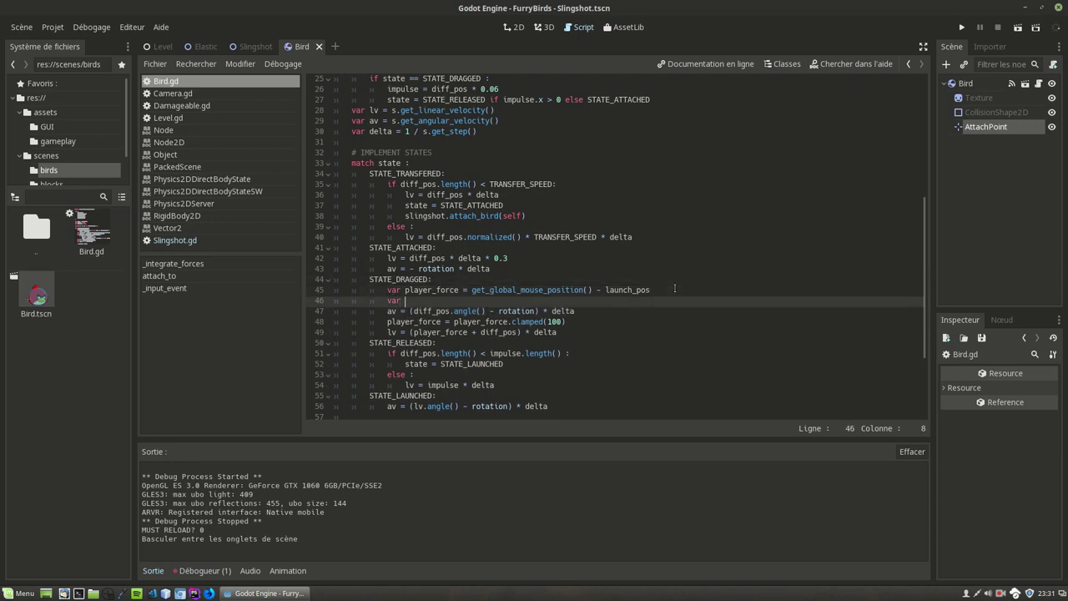
{"action": "type", "text": " angle ="}
{"action": "left_click", "coordinate": [485, 311]}
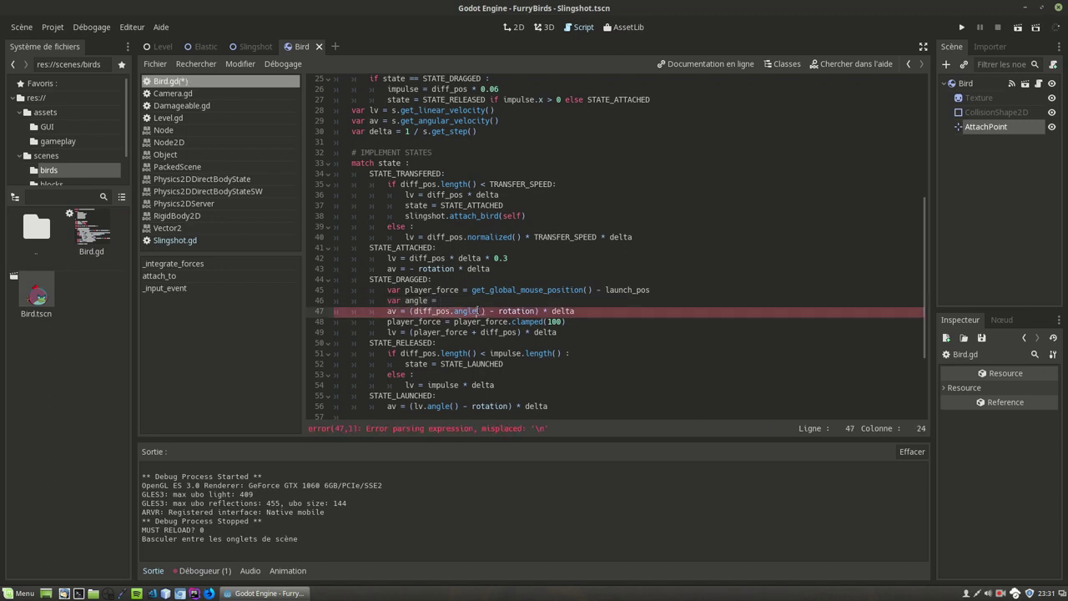
{"action": "key", "text": "Up"}
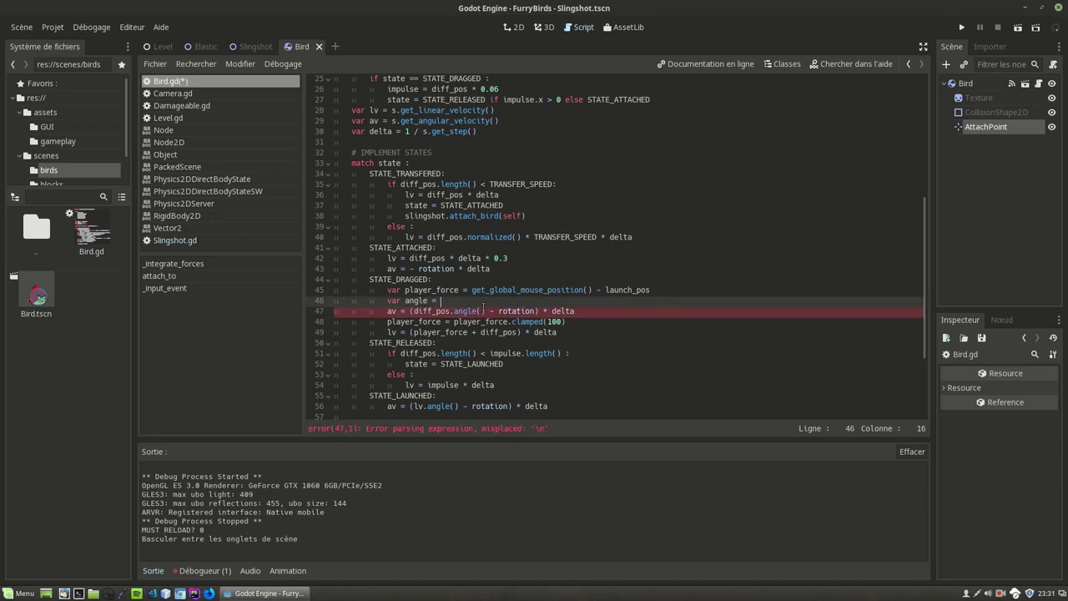
{"action": "type", "text": "diff_pos.angle()"}
Replace diff_pos.angle() with angle in the av line.
{"action": "left_click", "coordinate": [486, 310]}
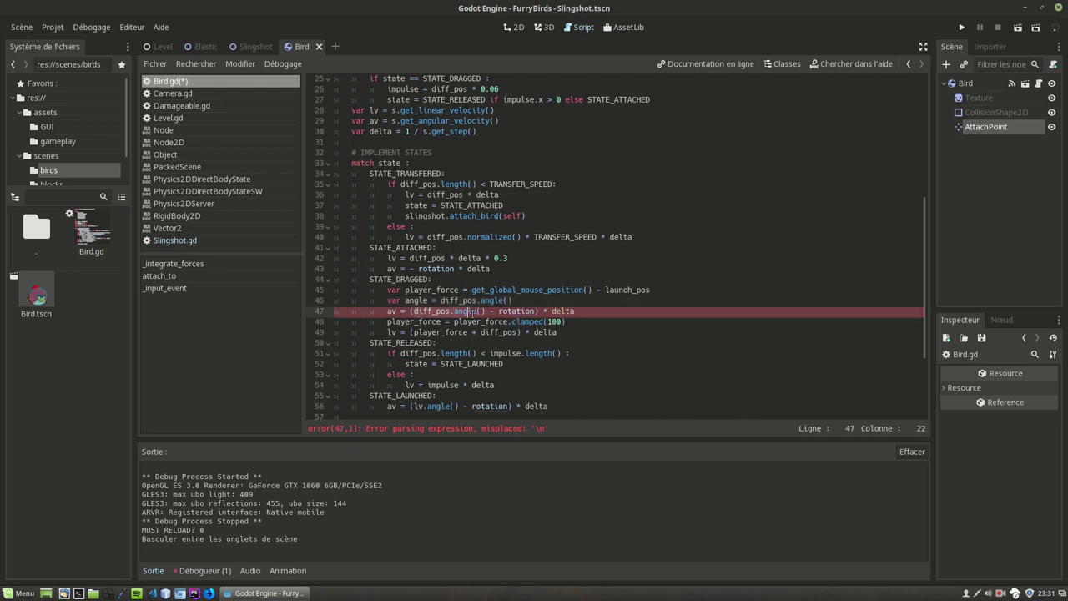
{"action": "key", "text": "BackSpace"}
{"action": "key", "text": "BackSpace"}
{"action": "key", "text": "BackSpace"}
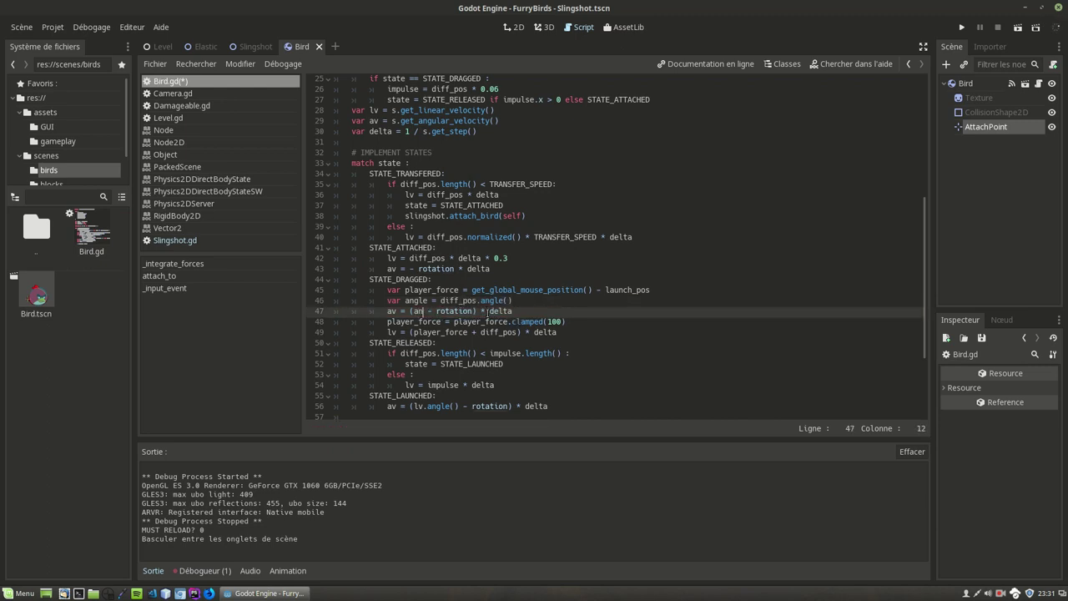
{"action": "type", "text": "angle"}
Insert a new line below the av line and begin typing the angle condition.
{"action": "left_click", "coordinate": [430, 301]}
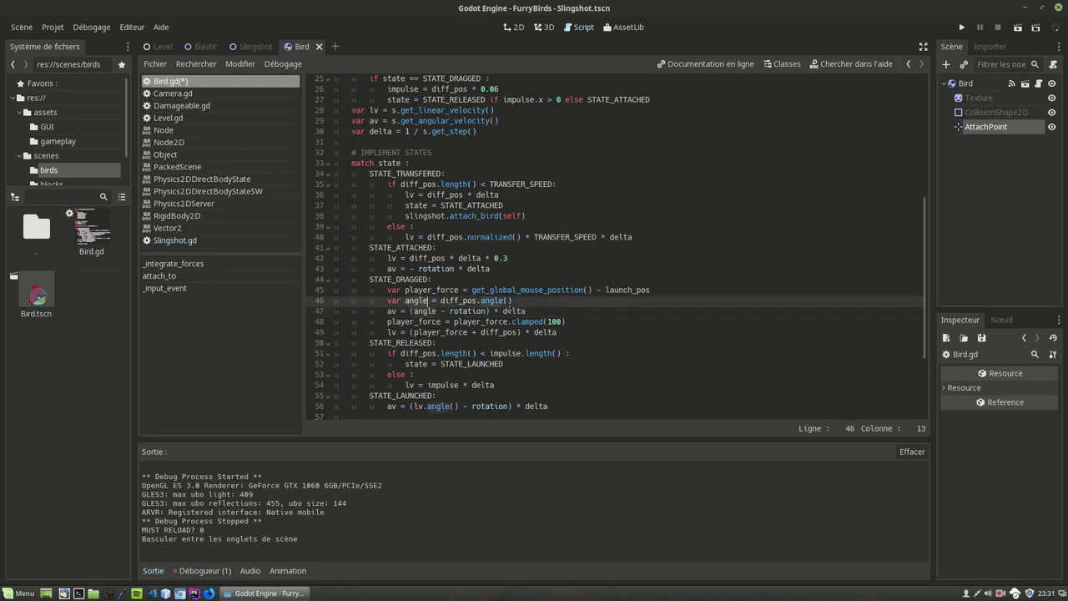
{"action": "left_click", "coordinate": [572, 323]}
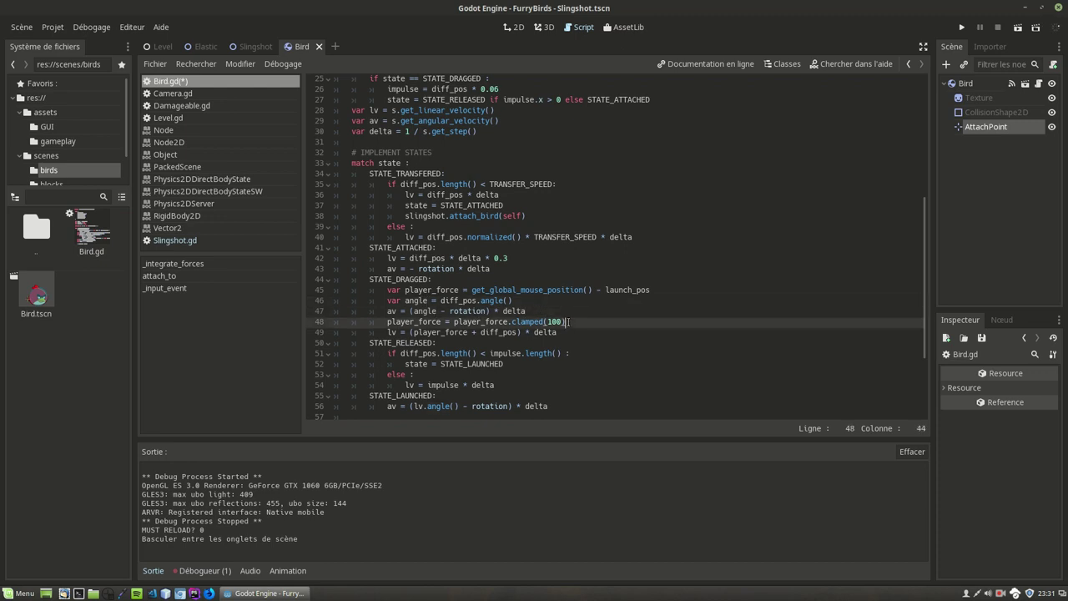
{"action": "left_click", "coordinate": [549, 313]}
{"action": "key", "text": "Return"}
{"action": "type", "text": "if"}
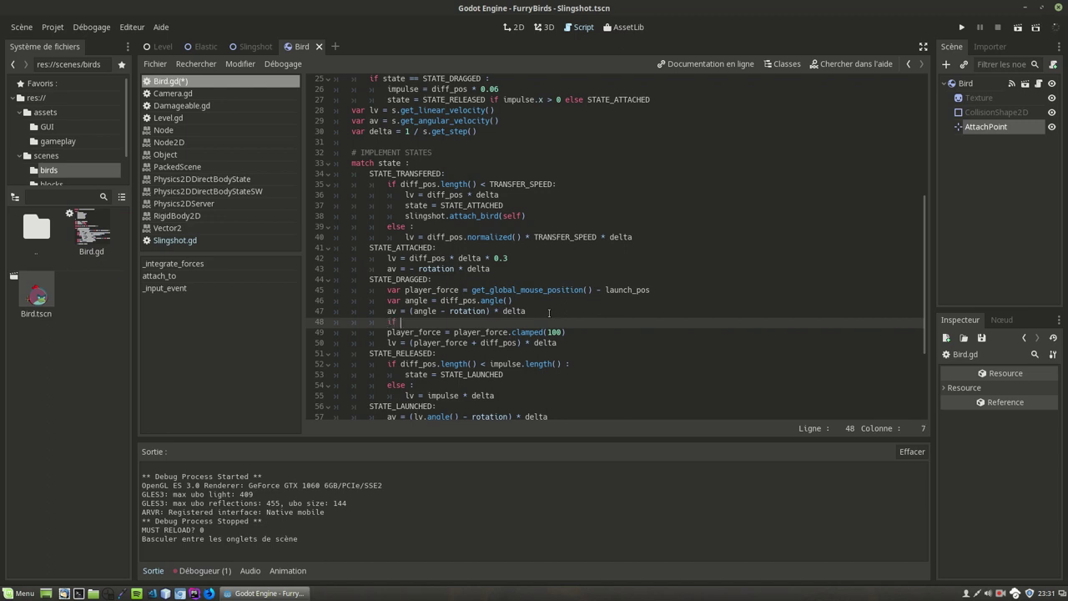
{"action": "type", "text": "angle < -1.2 and angle > -2"}
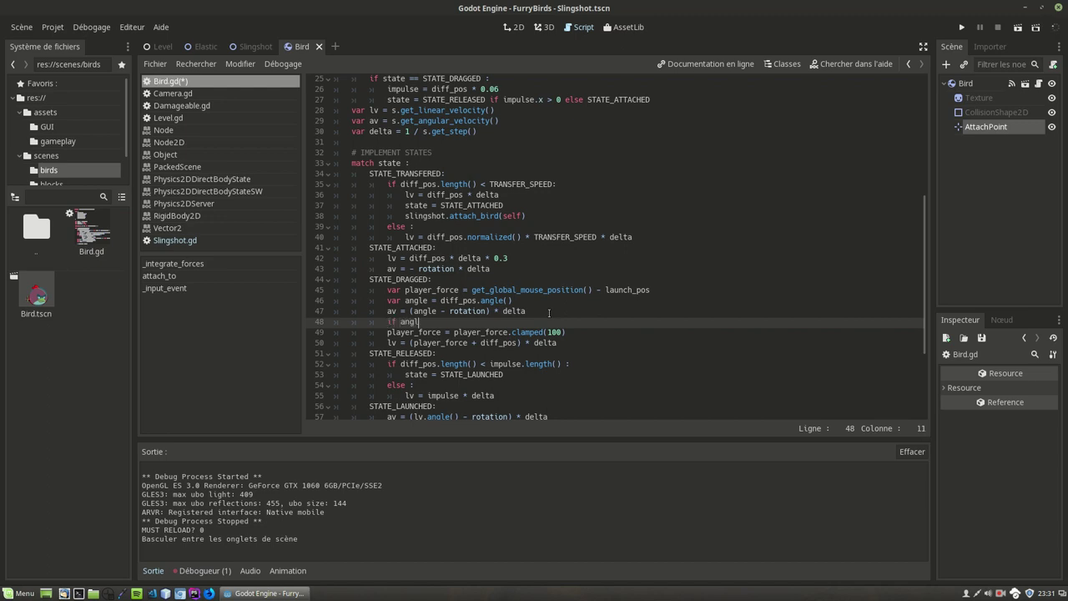
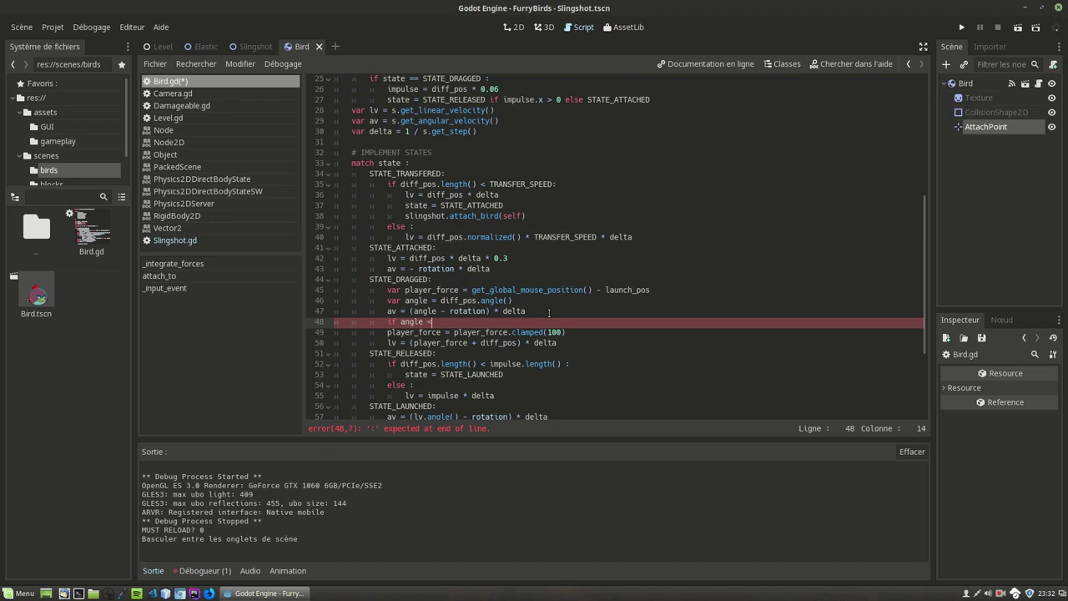
Complete the 'if angle < -1.2 and angle > -2 :' condition with 'player_force = player_force.clamped(10)' as its body.
{"action": "type", "text": "1.2"}
{"action": "type", "text": "-"}
{"action": "type", "text": "and"}
{"action": "type", "text": "an"}
{"action": "type", "text": "gle"}
{"action": "type", "text": "2"}
{"action": "type", "text": ":"}
{"action": "key", "text": "Return"}
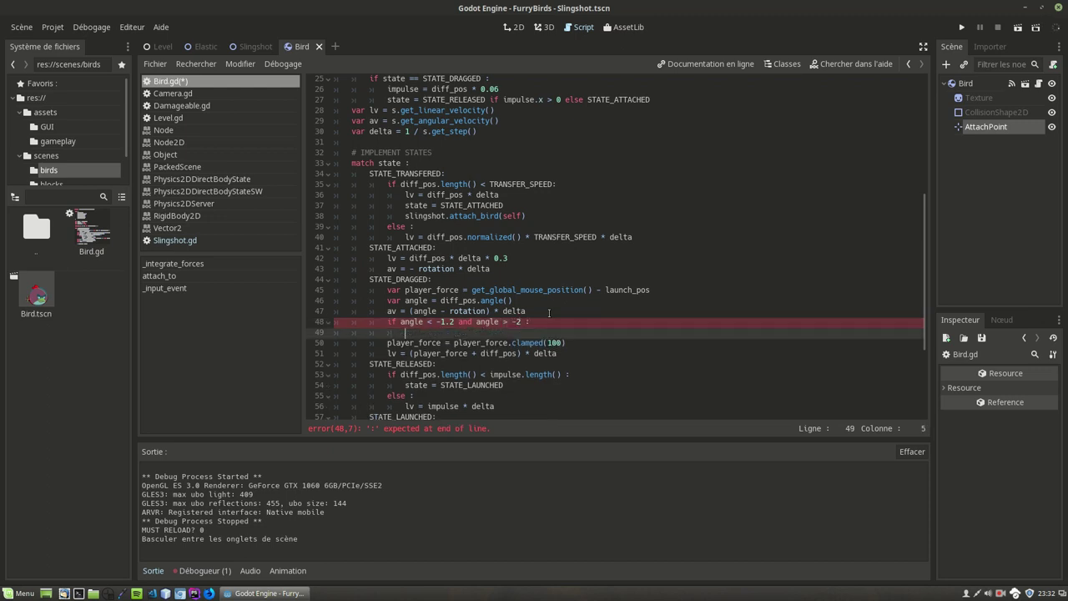
{"action": "left_click", "coordinate": [603, 342]}
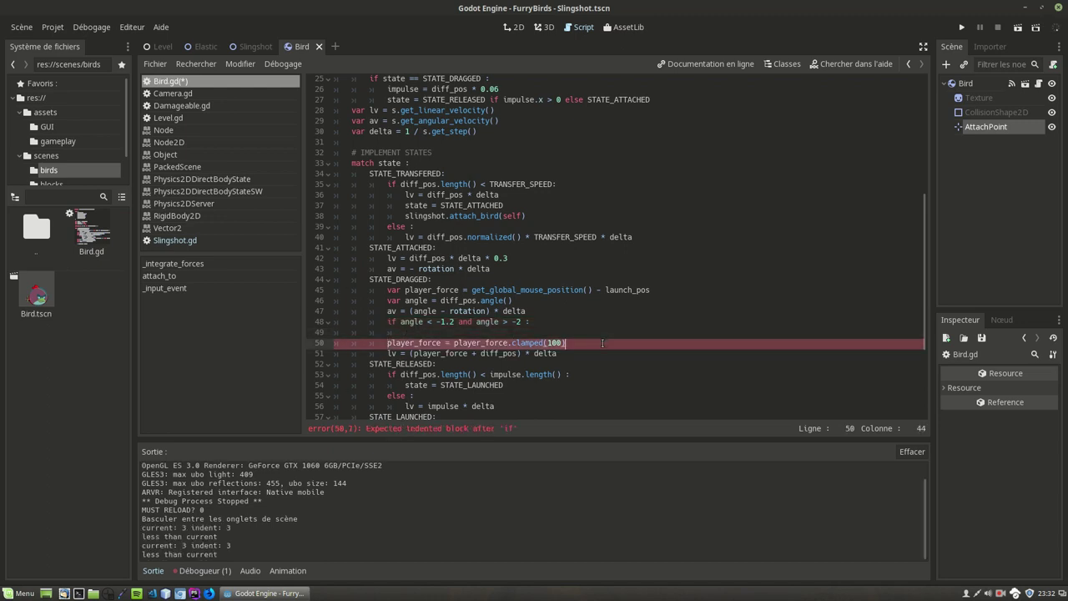
{"action": "left_click", "coordinate": [527, 334]}
{"action": "type", "text": "player_force = player_force.clamped(100)"}
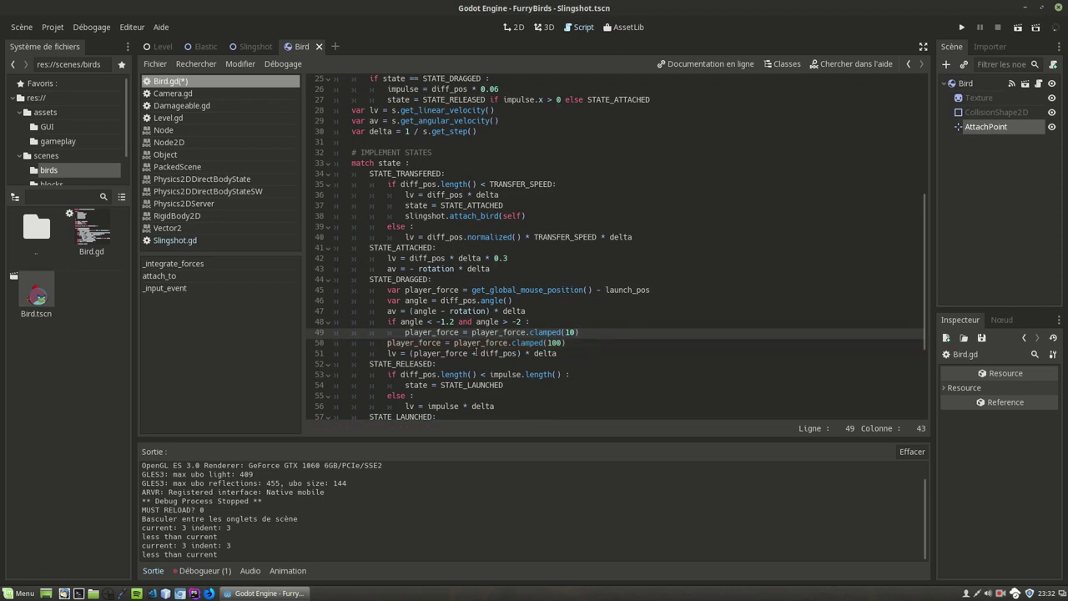
Add an 'else :' branch with the clamped(100) statement indented beneath it.
{"action": "left_click", "coordinate": [388, 343]}
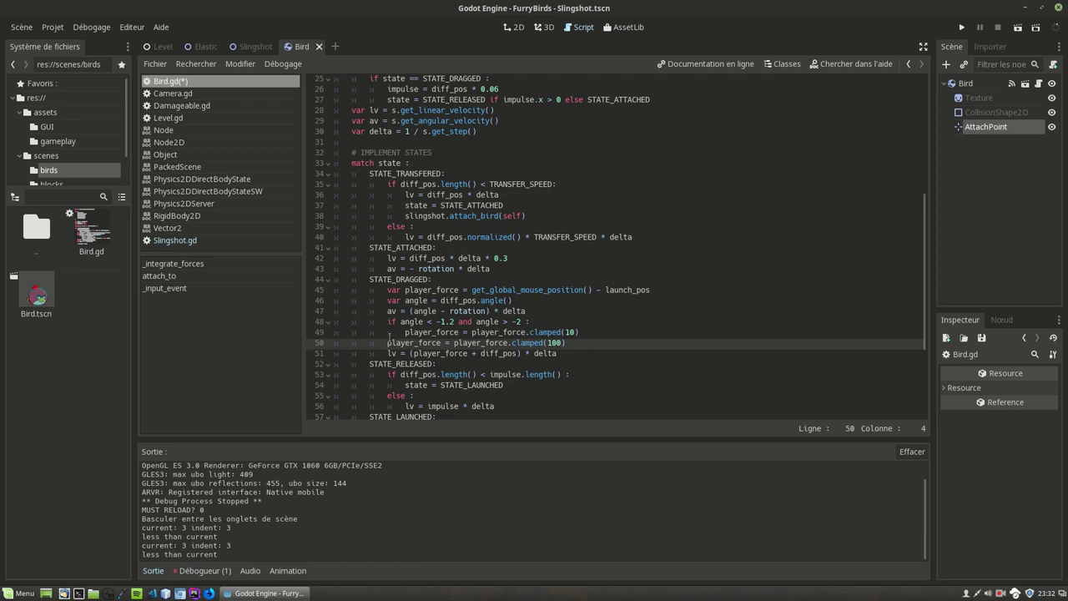
{"action": "type", "text": "else :"}
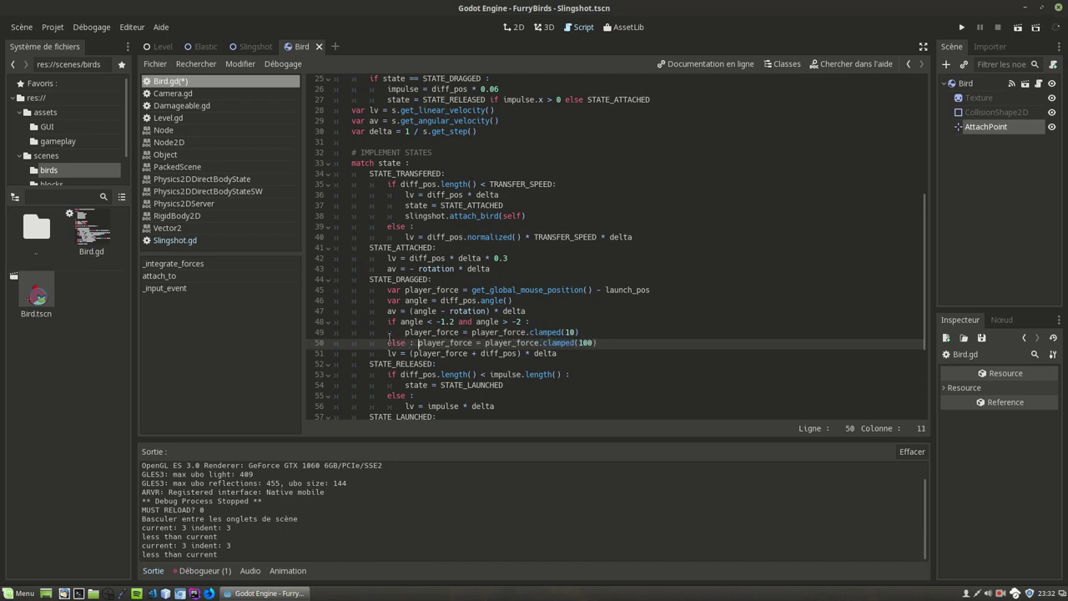
{"action": "key", "text": "Return"}
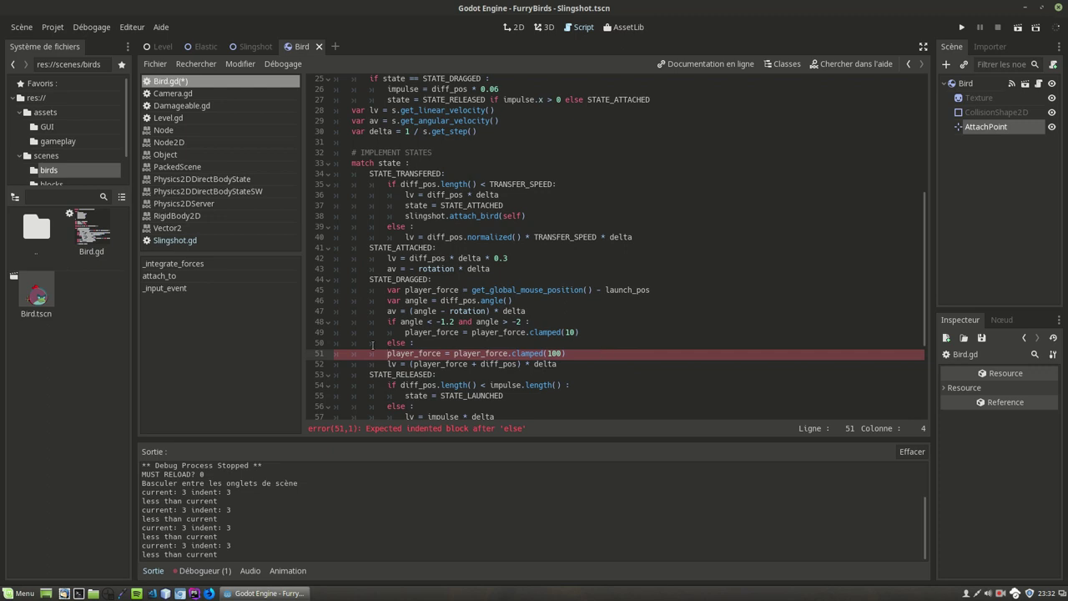
{"action": "key", "text": "Tab"}
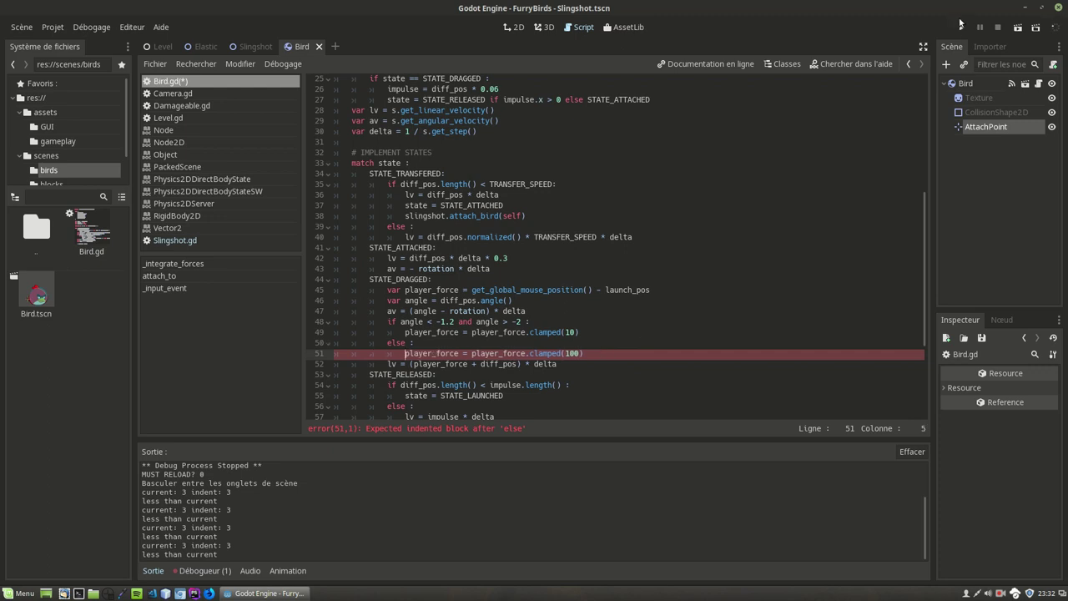
Save and run FurryBirds, swing the bird around the slingshot, then close the game window.
{"action": "left_click", "coordinate": [963, 27]}
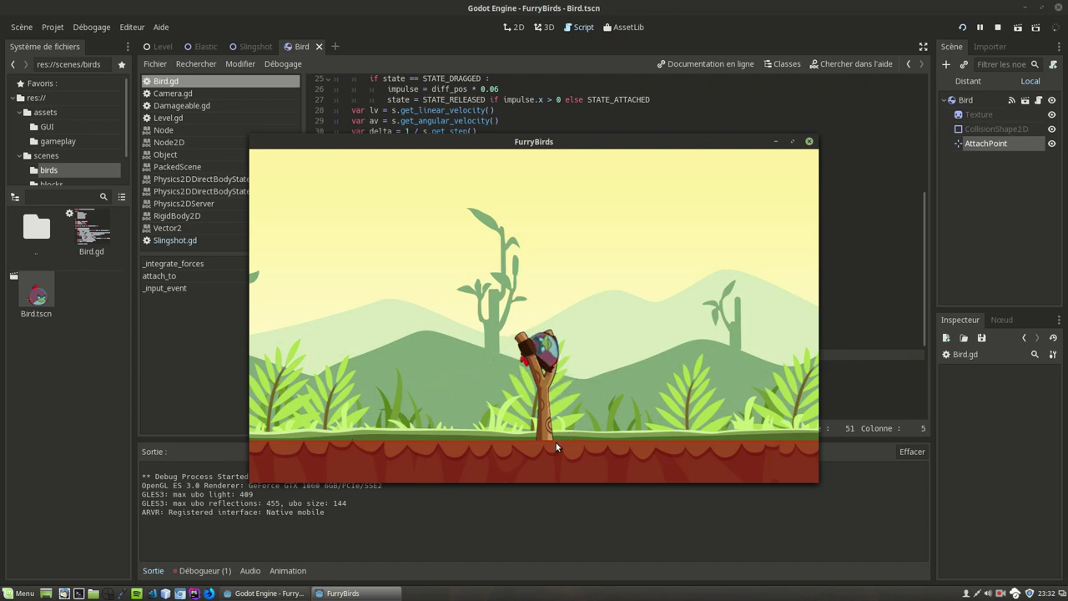
{"action": "mouse_move", "coordinate": [556, 442]}
{"action": "left_mouse_down"}
{"action": "mouse_move", "coordinate": [599, 433]}
{"action": "mouse_move", "coordinate": [532, 411]}
{"action": "left_mouse_up"}
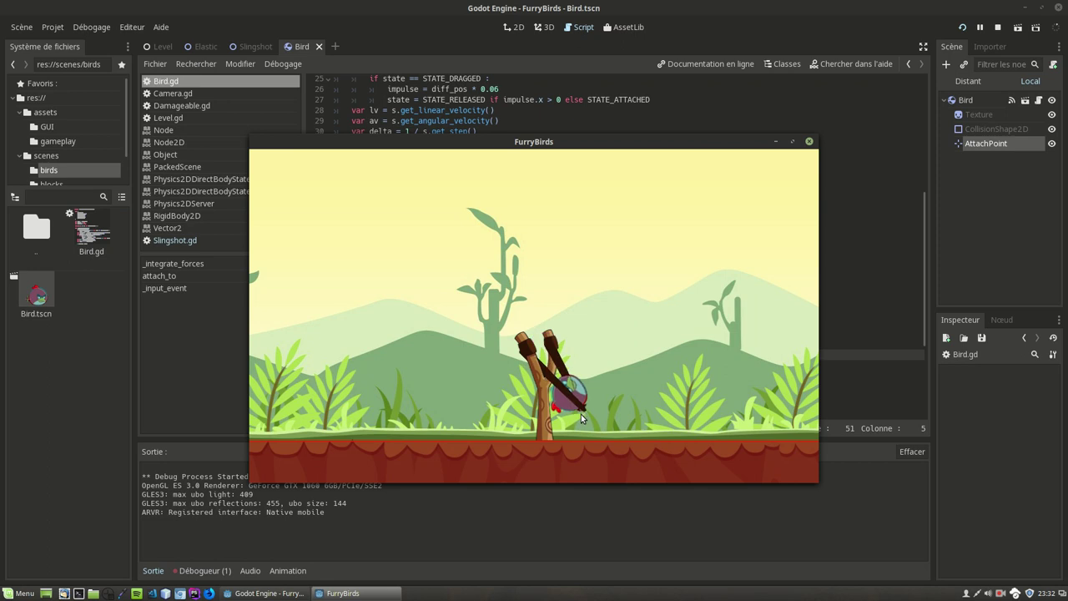
{"action": "left_click_drag", "start_coordinate": [533, 363], "coordinate": [402, 427]}
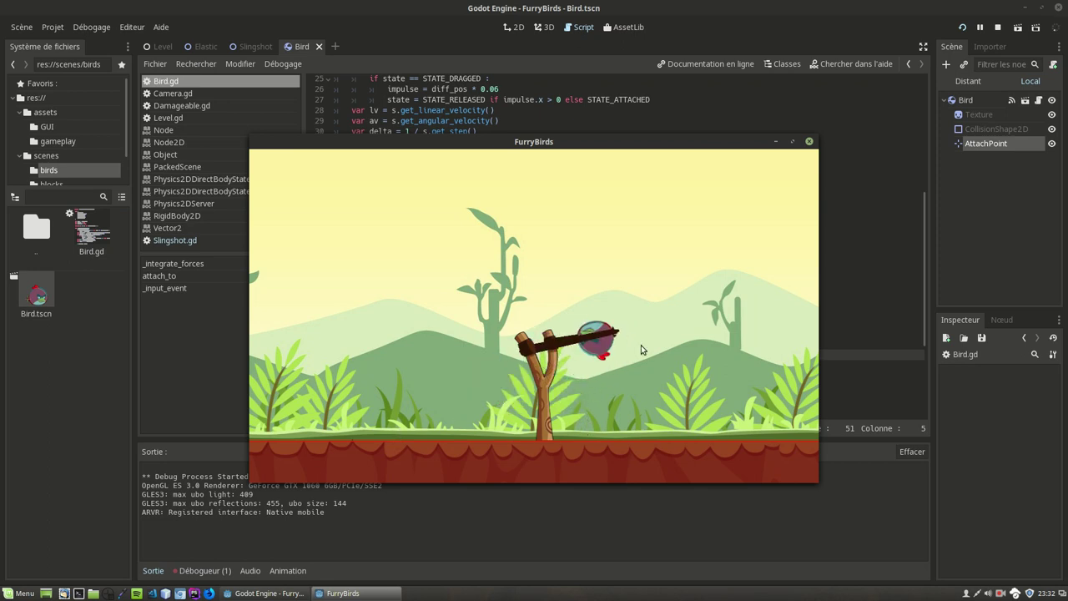
{"action": "mouse_move", "coordinate": [402, 427]}
{"action": "left_mouse_down"}
{"action": "mouse_move", "coordinate": [612, 425]}
{"action": "mouse_move", "coordinate": [589, 443]}
{"action": "mouse_move", "coordinate": [541, 440]}
{"action": "mouse_move", "coordinate": [609, 441]}
{"action": "left_mouse_up"}
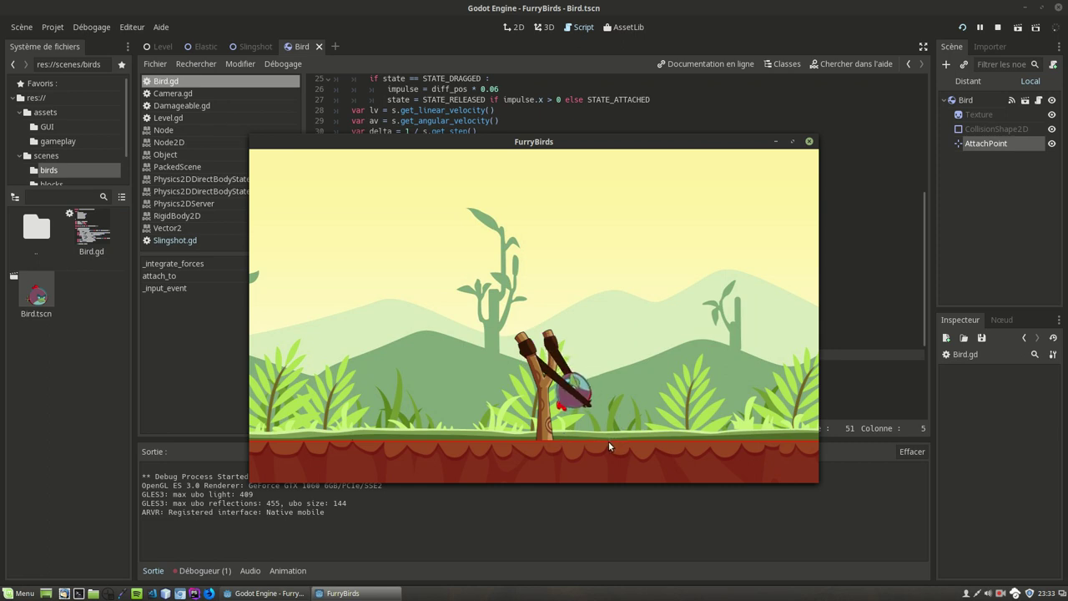
{"action": "left_click_drag", "start_coordinate": [608, 440], "coordinate": [548, 362]}
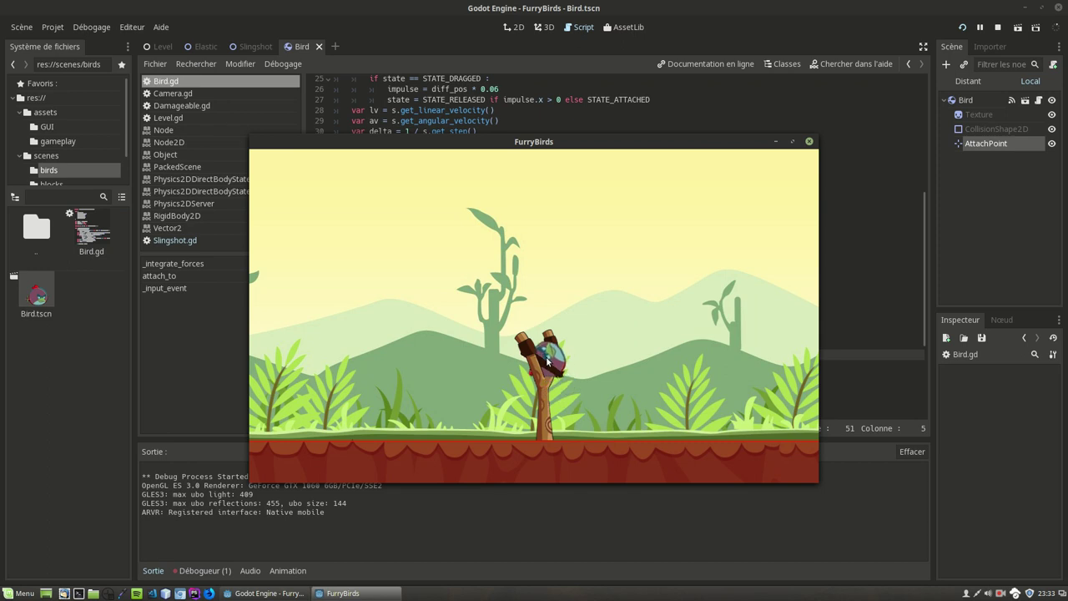
{"action": "left_click_drag", "start_coordinate": [549, 362], "coordinate": [615, 412]}
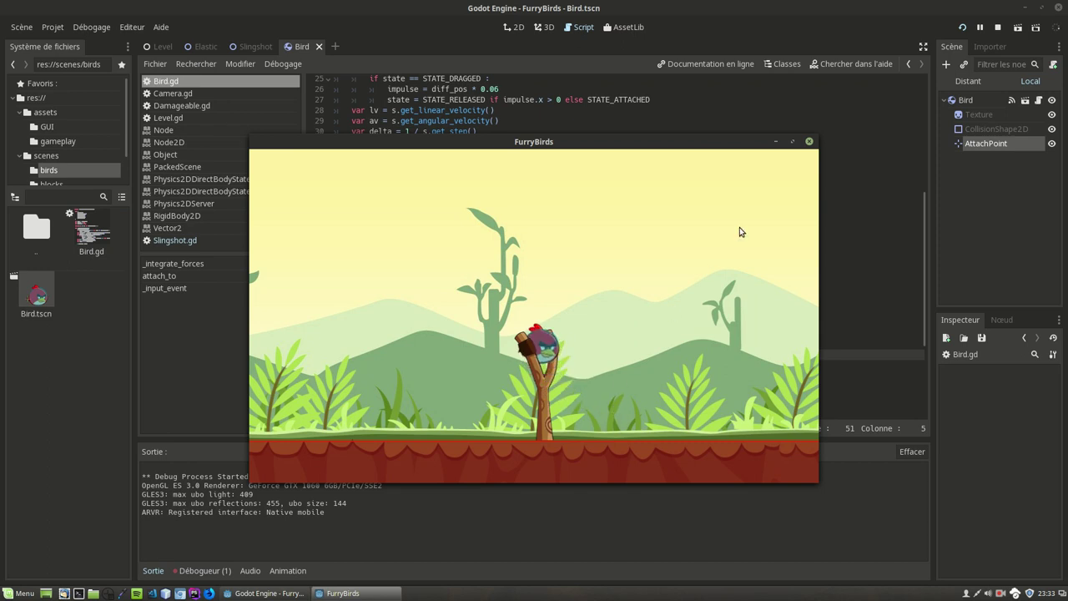
{"action": "left_click", "coordinate": [809, 139]}
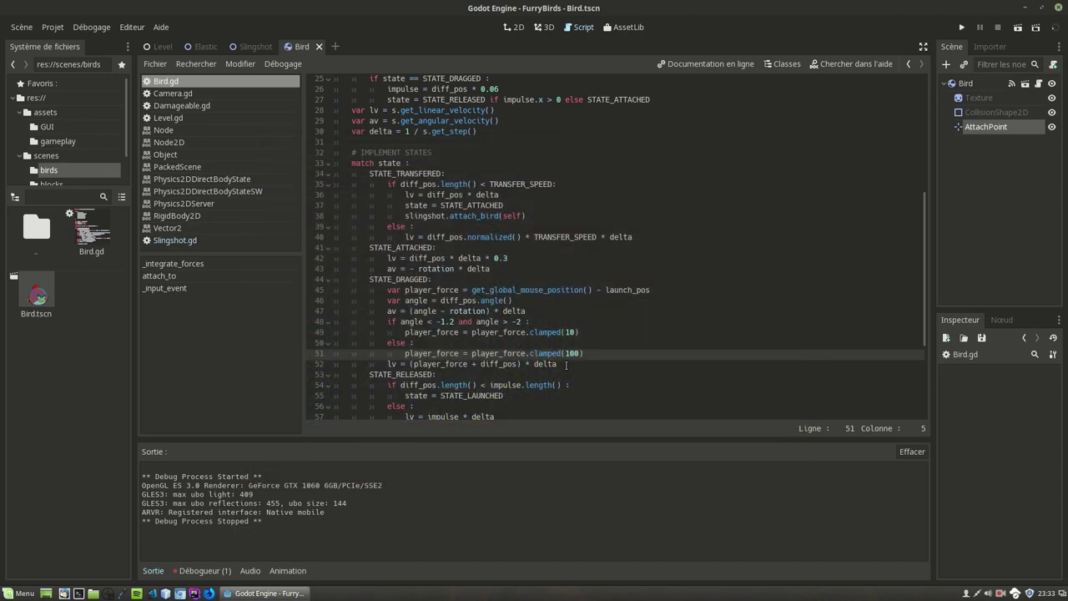
Change line 42's attached-state velocity multiplier from 0.7 to 0.3.
{"action": "scroll", "coordinate": [561, 361], "scroll_direction": "down", "scroll_amount": 3}
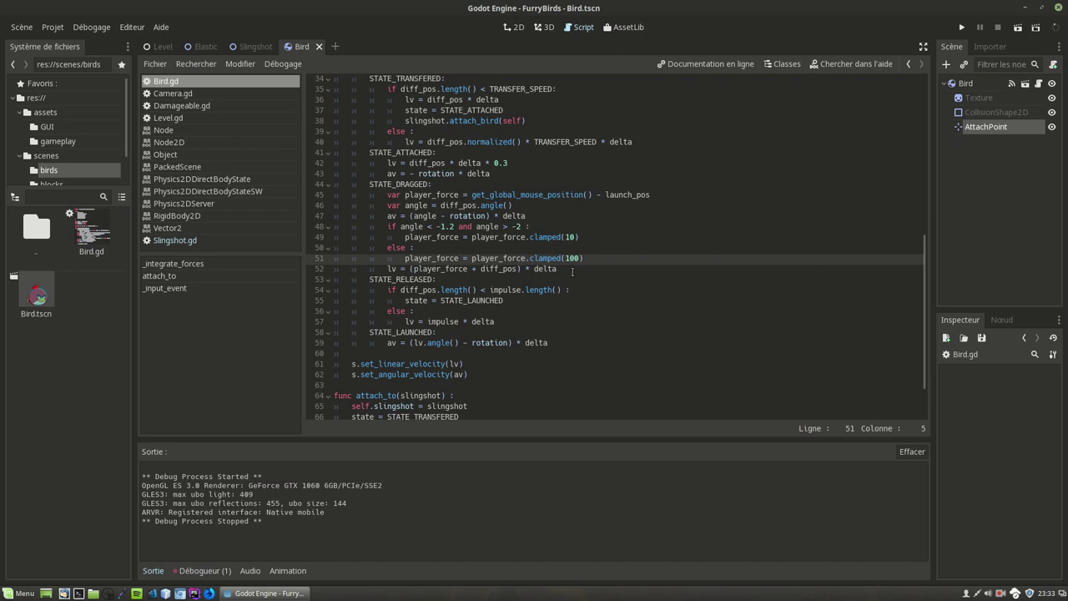
{"action": "left_click", "coordinate": [570, 268]}
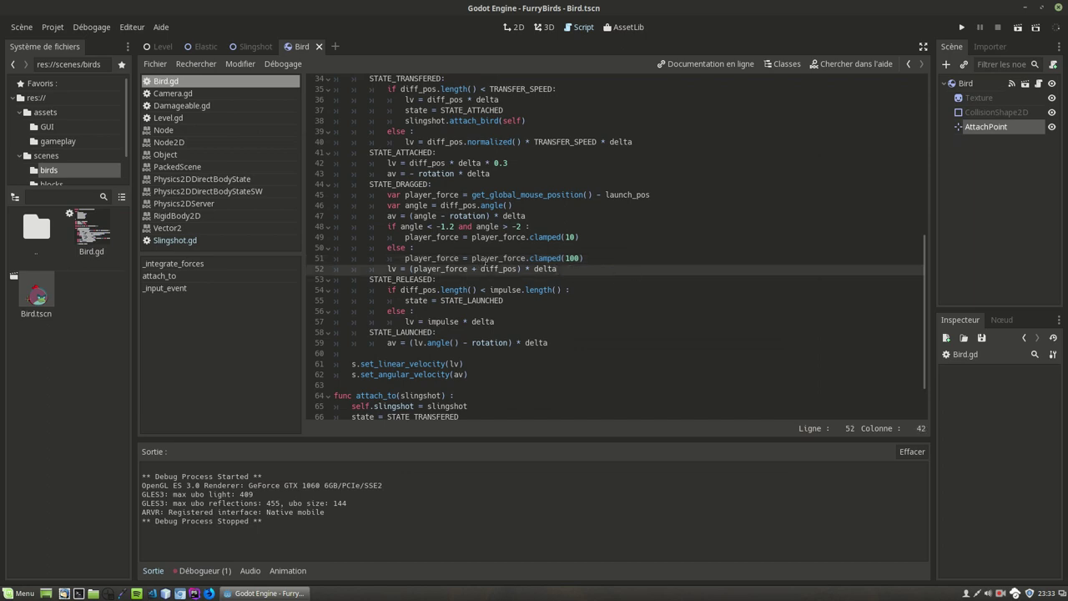
{"action": "left_click", "coordinate": [528, 163]}
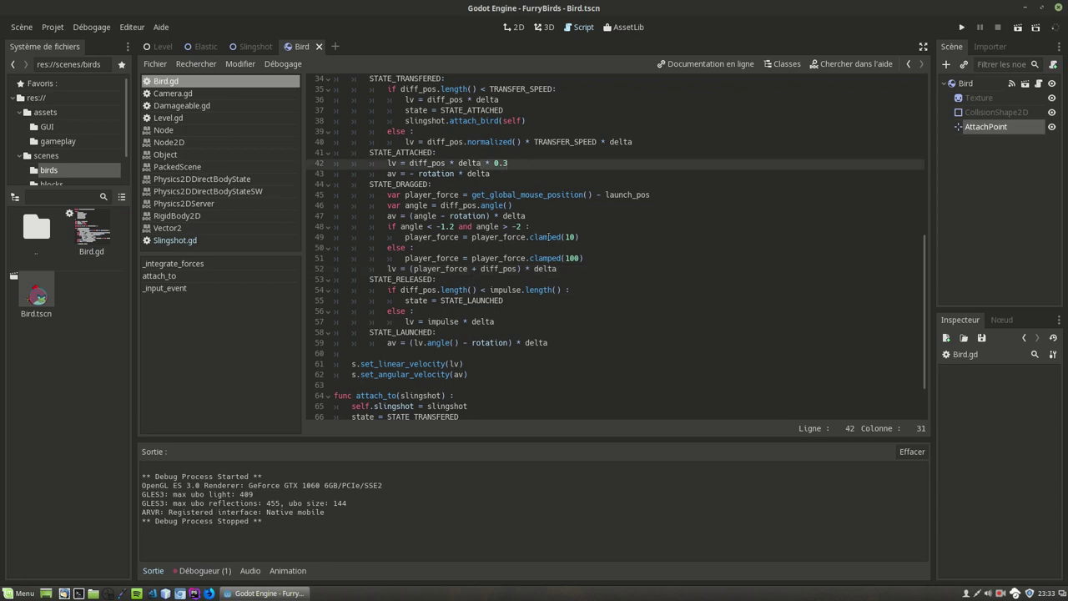
{"action": "key", "text": "BackSpace"}
{"action": "type", "text": "3"}
Make line 52 read 'lv = (player_force + diff_pos) * 0.3 * delta' and rerun the game.
{"action": "left_click", "coordinate": [521, 269]}
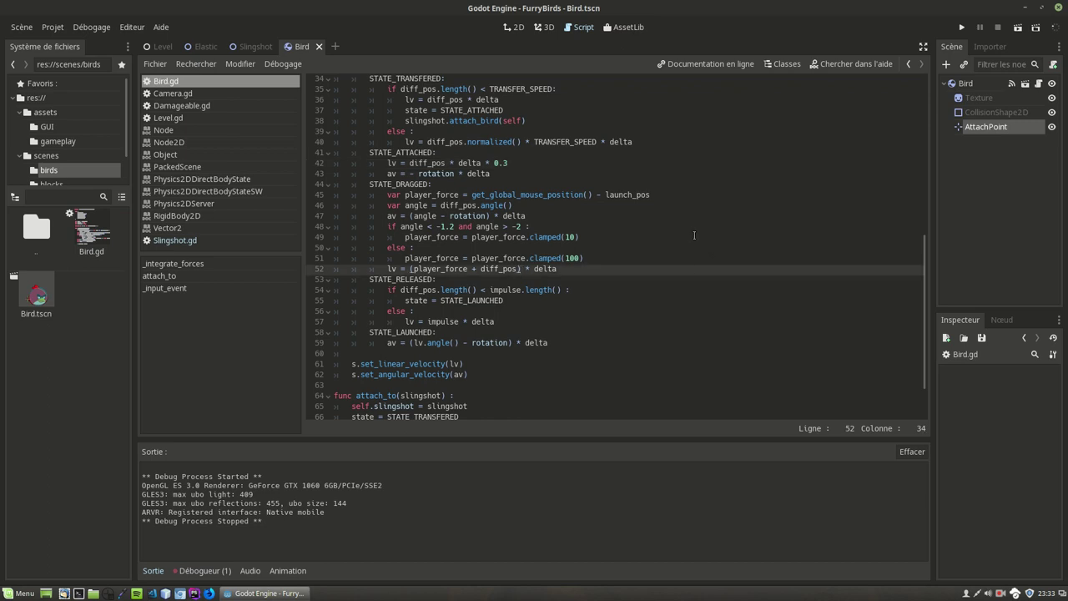
{"action": "type", "text": "* 0.3"}
{"action": "left_click", "coordinate": [532, 268]}
{"action": "key", "text": "BackSpace"}
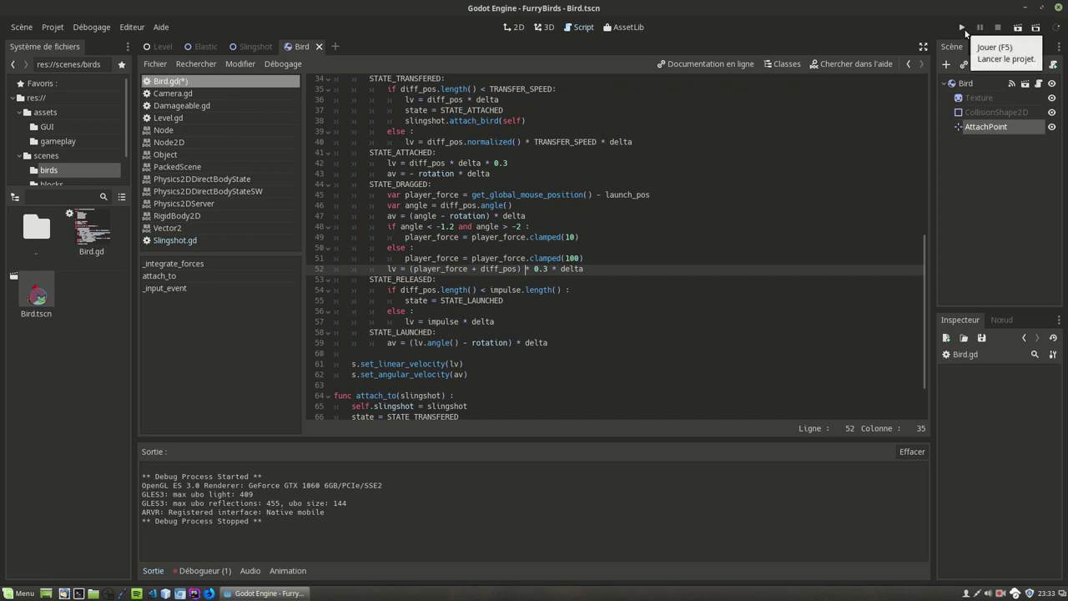
{"action": "left_click", "coordinate": [965, 31]}
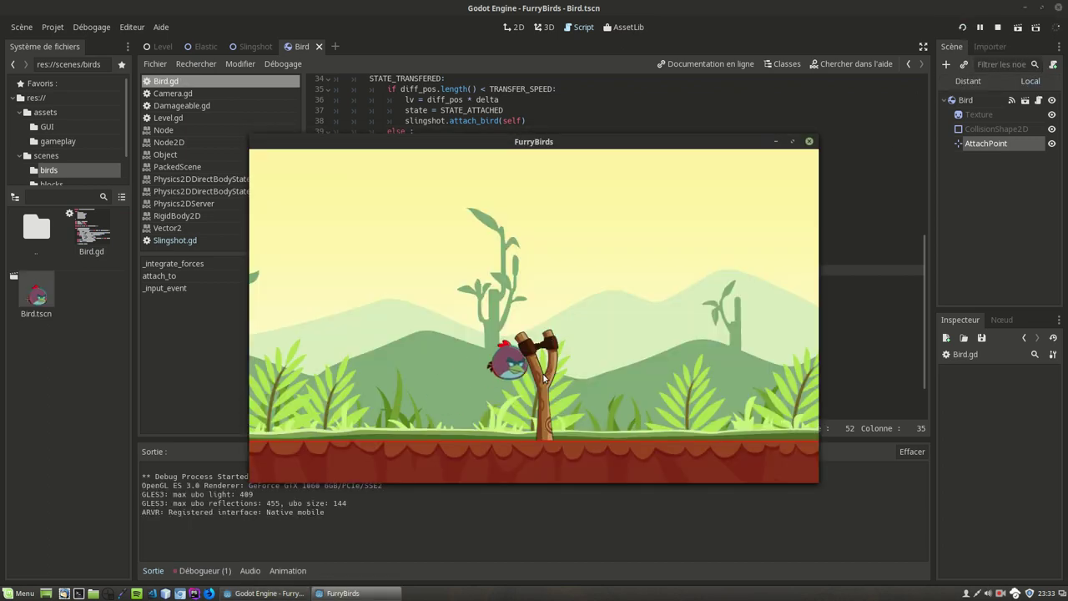
{"action": "left_click_drag", "start_coordinate": [541, 359], "coordinate": [584, 410]}
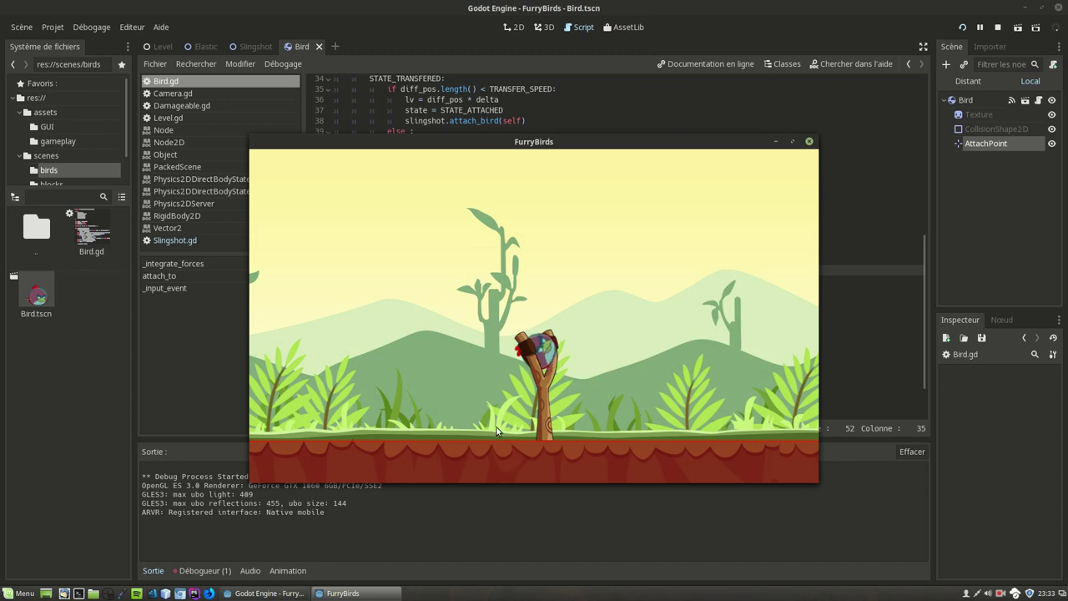
{"action": "mouse_move", "coordinate": [588, 454]}
{"action": "left_mouse_down"}
{"action": "mouse_move", "coordinate": [653, 455]}
{"action": "mouse_move", "coordinate": [406, 434]}
{"action": "left_mouse_up"}
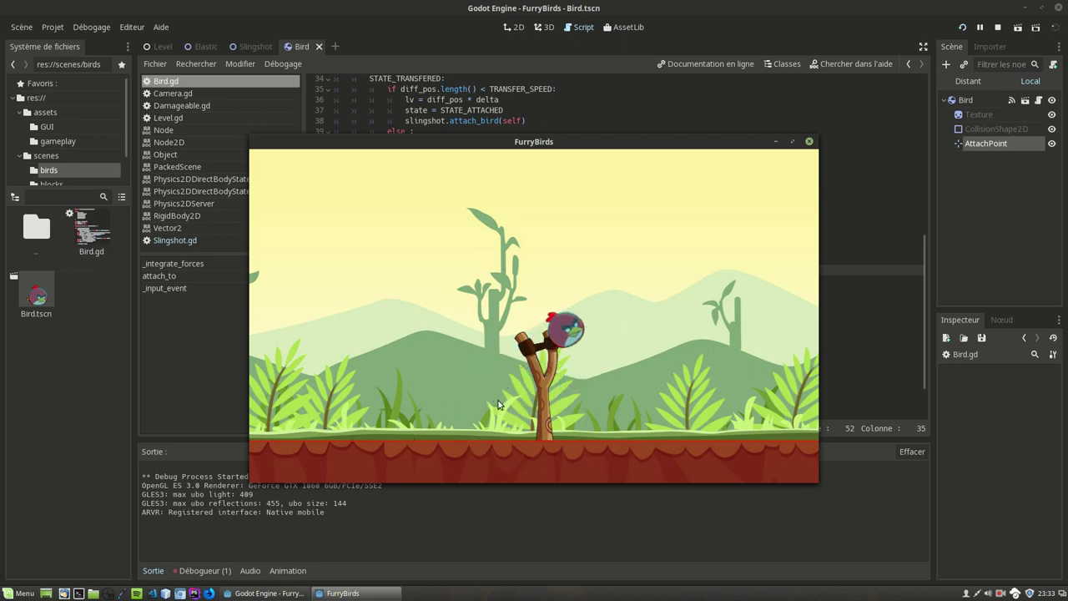
{"action": "mouse_move", "coordinate": [498, 405]}
{"action": "left_mouse_down"}
{"action": "mouse_move", "coordinate": [698, 279]}
{"action": "mouse_move", "coordinate": [706, 344]}
{"action": "mouse_move", "coordinate": [782, 420]}
{"action": "left_mouse_up"}
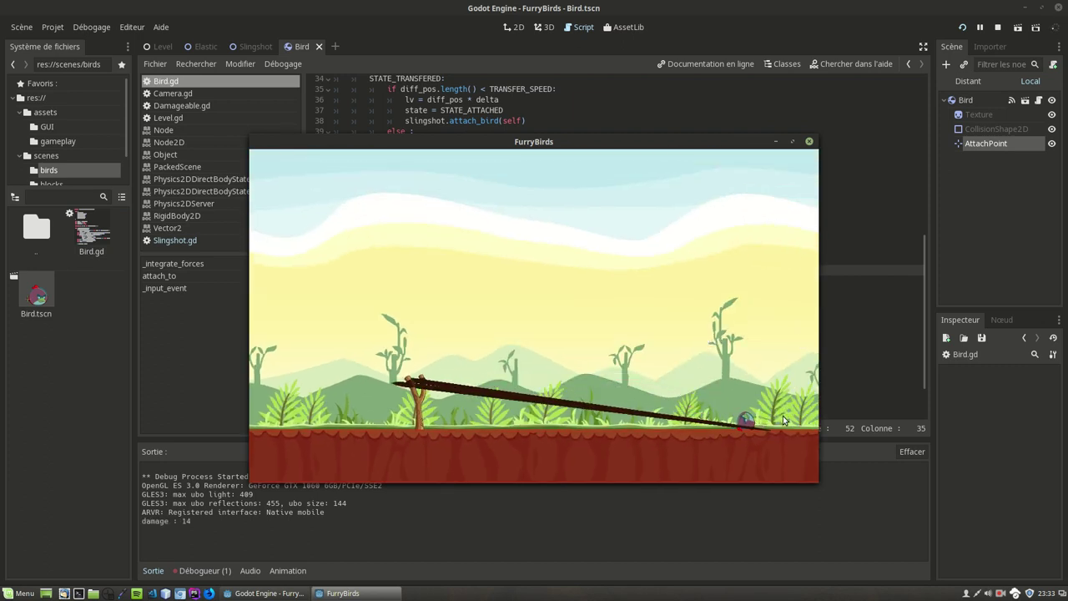
{"action": "left_click_drag", "start_coordinate": [782, 419], "coordinate": [734, 442]}
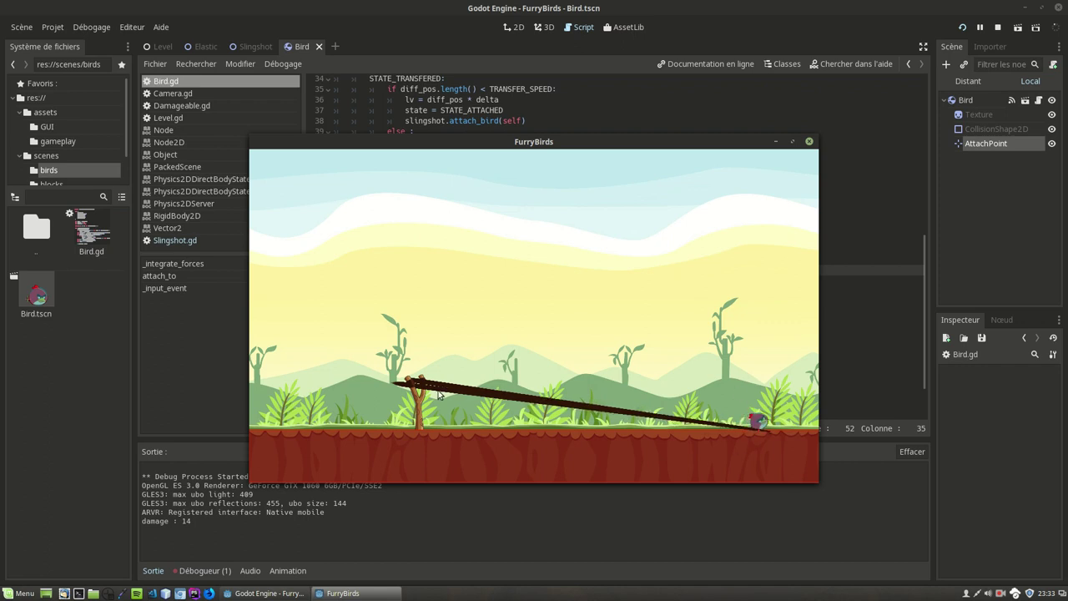
{"action": "left_click", "coordinate": [809, 141]}
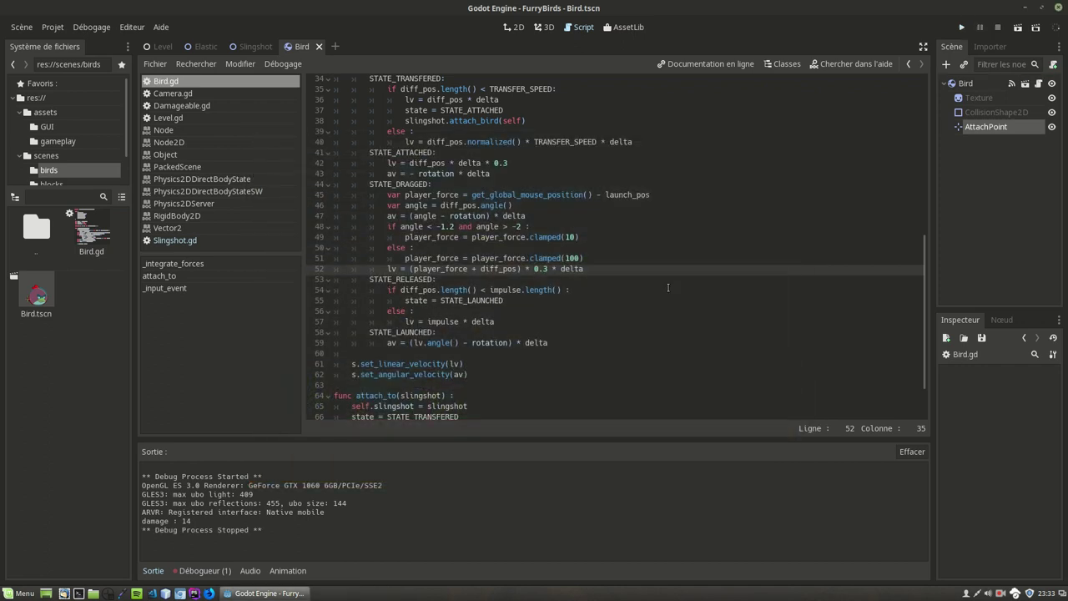
{"action": "left_click", "coordinate": [520, 300]}
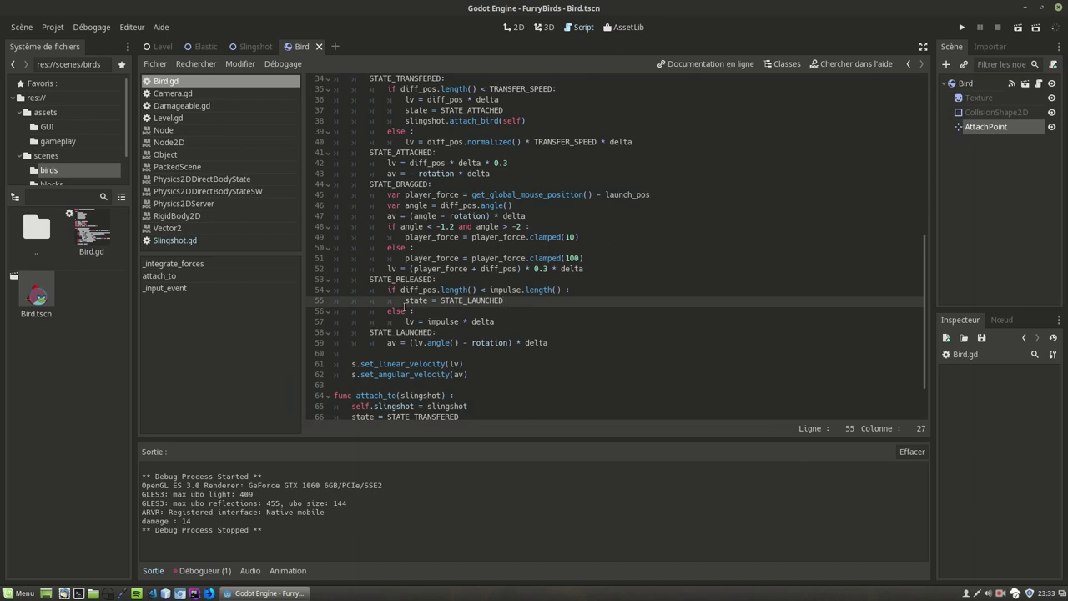
Insert a blank line after 'state = STATE_LAUNCHED' in Bird.gd.
{"action": "left_click", "coordinate": [520, 294]}
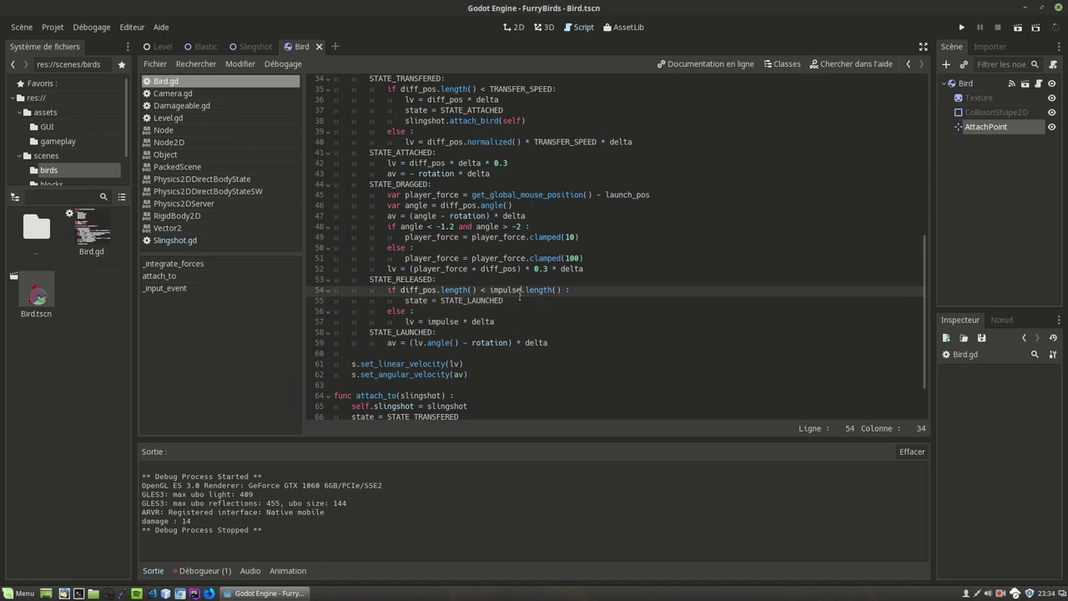
{"action": "left_click", "coordinate": [518, 302]}
{"action": "key", "text": "Return"}
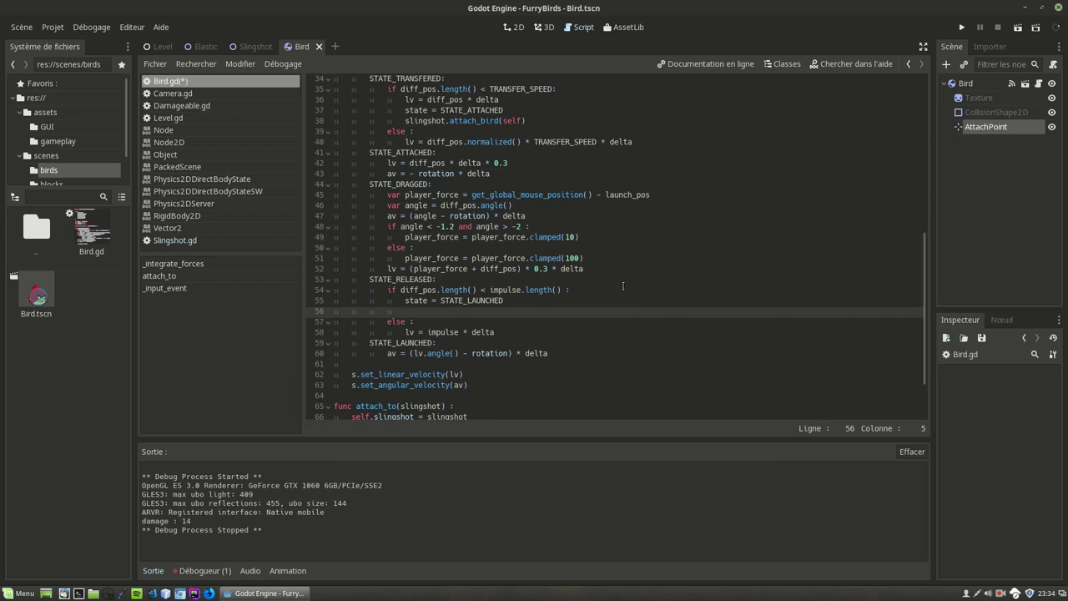
In Slingshot.gd, add 'func detach_bird() :' setting self.bird = null below attach_bird, then return to Bird.gd.
{"action": "left_click", "coordinate": [255, 48]}
{"action": "left_click", "coordinate": [432, 269]}
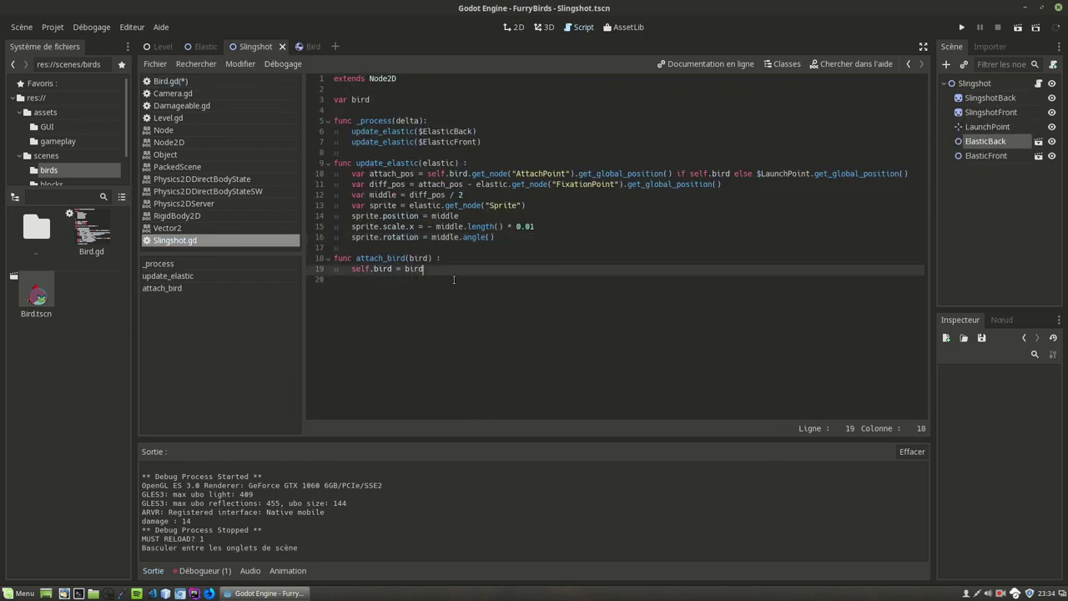
{"action": "key", "text": "Return"}
{"action": "key", "text": "Return"}
{"action": "key", "text": "BackSpace"}
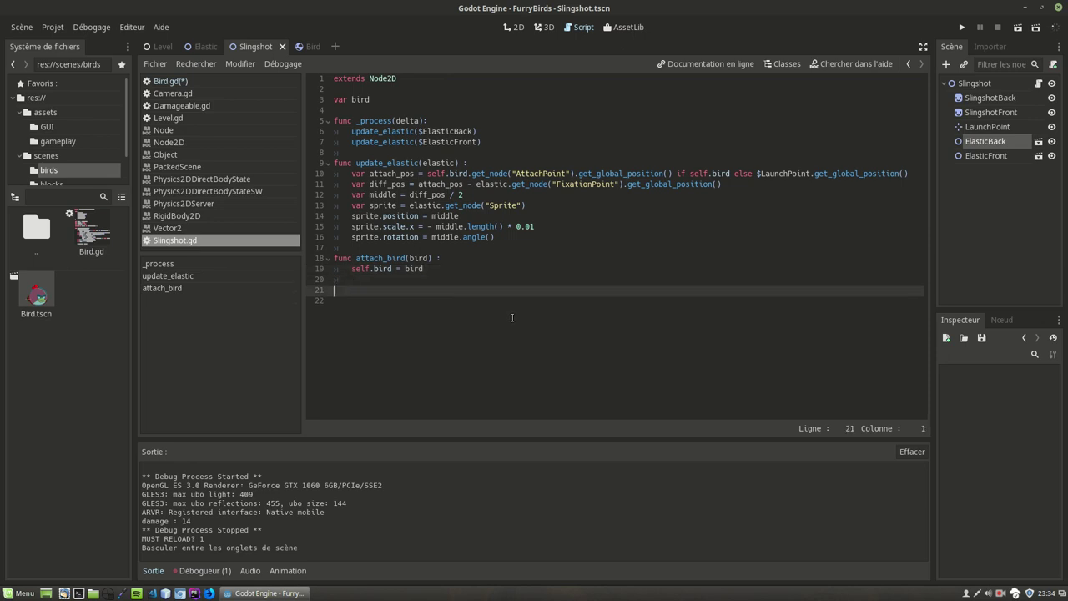
{"action": "type", "text": "func de"}
{"action": "type", "text": "tach_b"}
{"action": "type", "text": "ird()"}
{"action": "type", "text": " :"}
{"action": "key", "text": "Return"}
{"action": "type", "text": "self"}
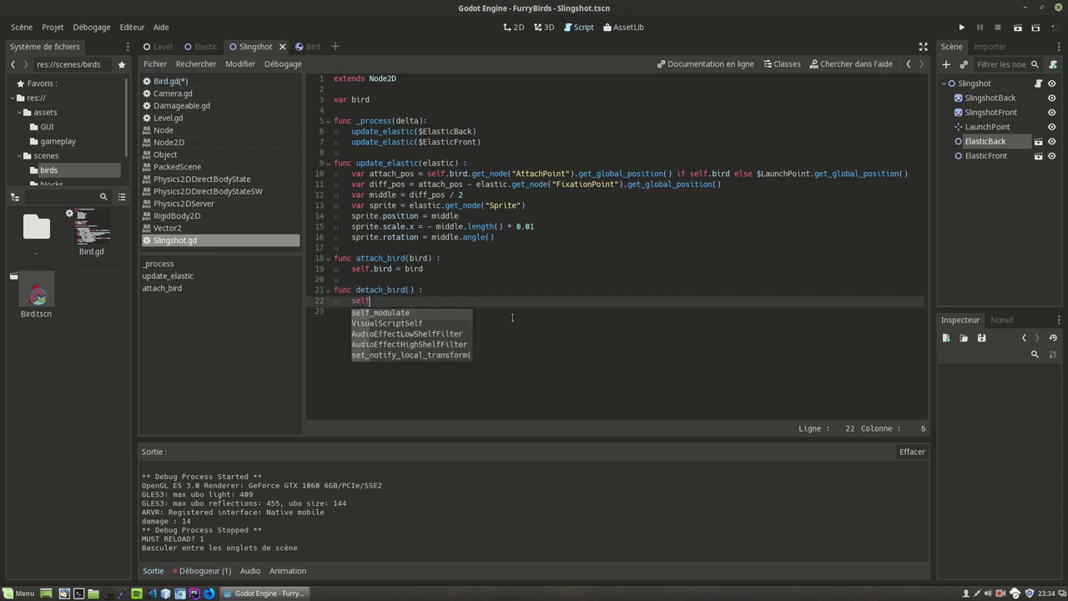
{"action": "type", "text": ".bird = "}
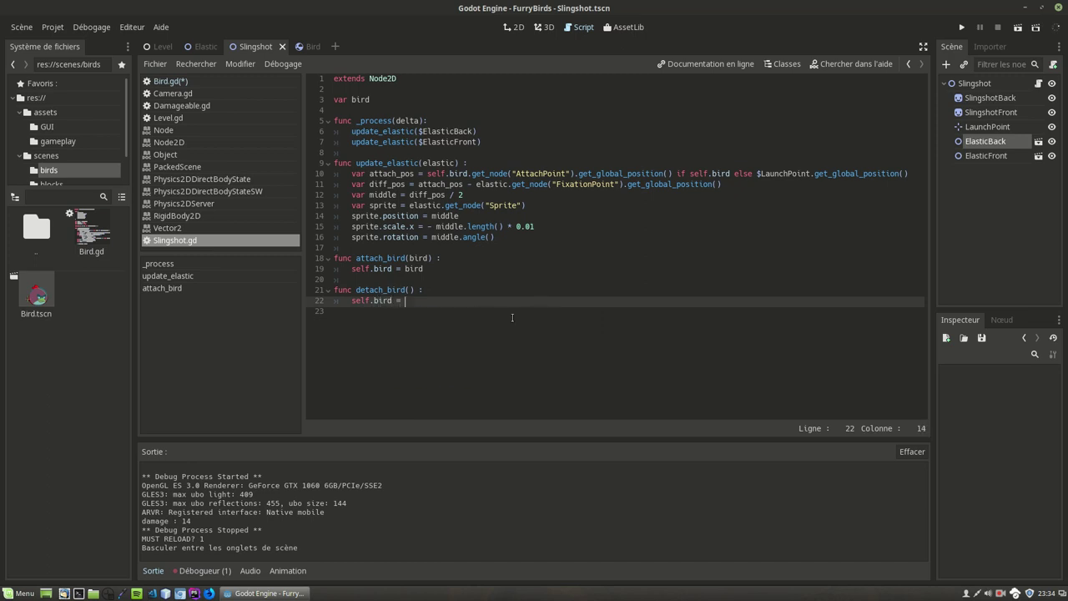
{"action": "type", "text": "null"}
{"action": "left_click", "coordinate": [206, 46]}
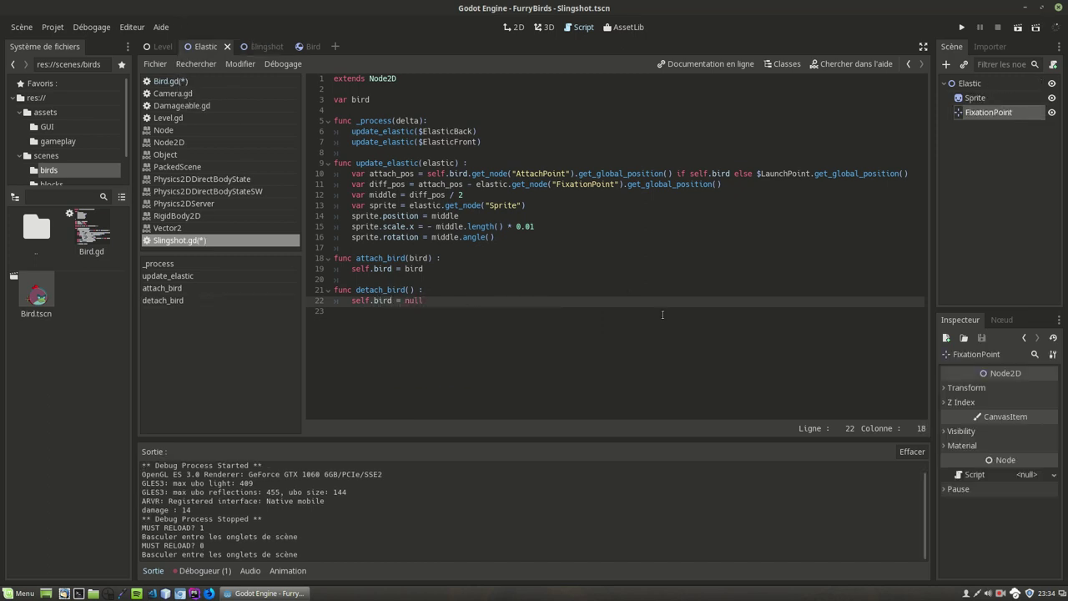
{"action": "left_click", "coordinate": [330, 46]}
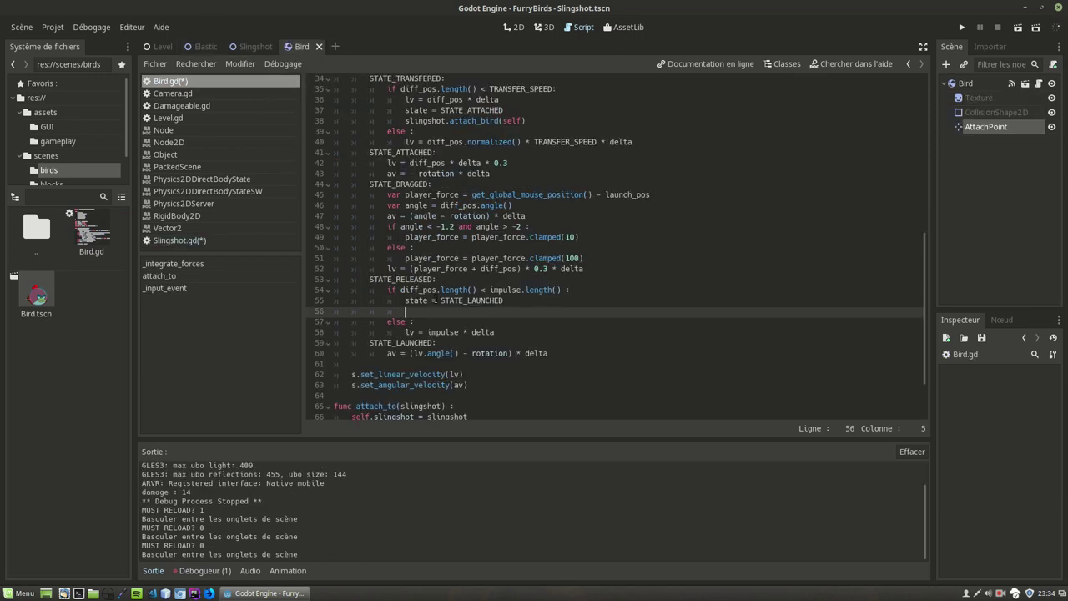
Type 'slingshot.detach_bird()' on line 56 under 'state = STATE_LAUNCHED'.
{"action": "type", "text": "slingshot"}
{"action": "type", "text": ".detach_"}
{"action": "type", "text": "bi"}
{"action": "type", "text": "rd("}
{"action": "scroll", "coordinate": [721, 313], "scroll_direction": "down", "scroll_amount": 2}
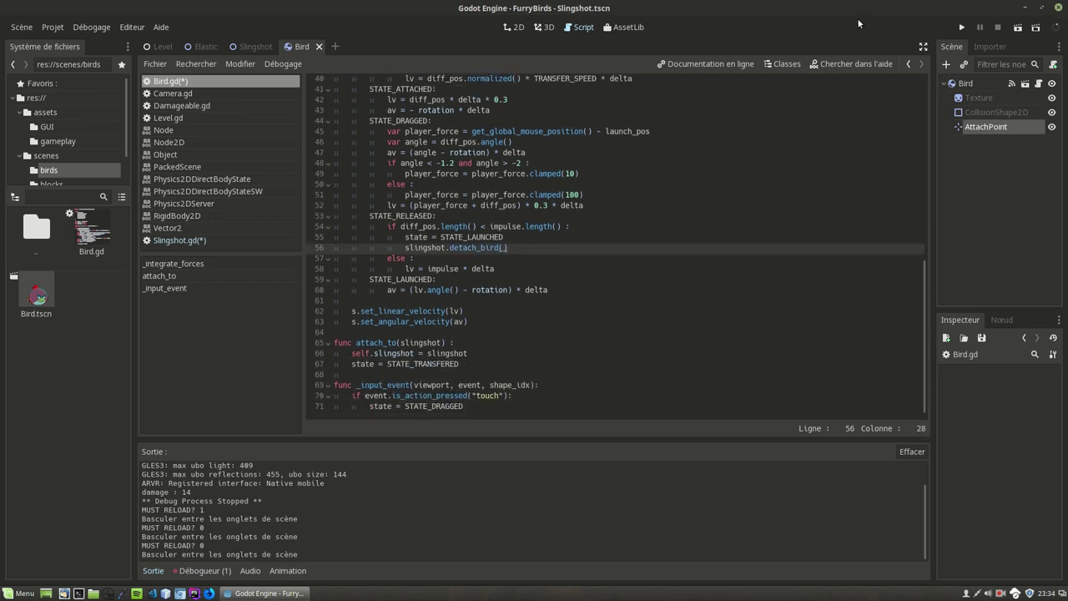
{"action": "left_click", "coordinate": [959, 27]}
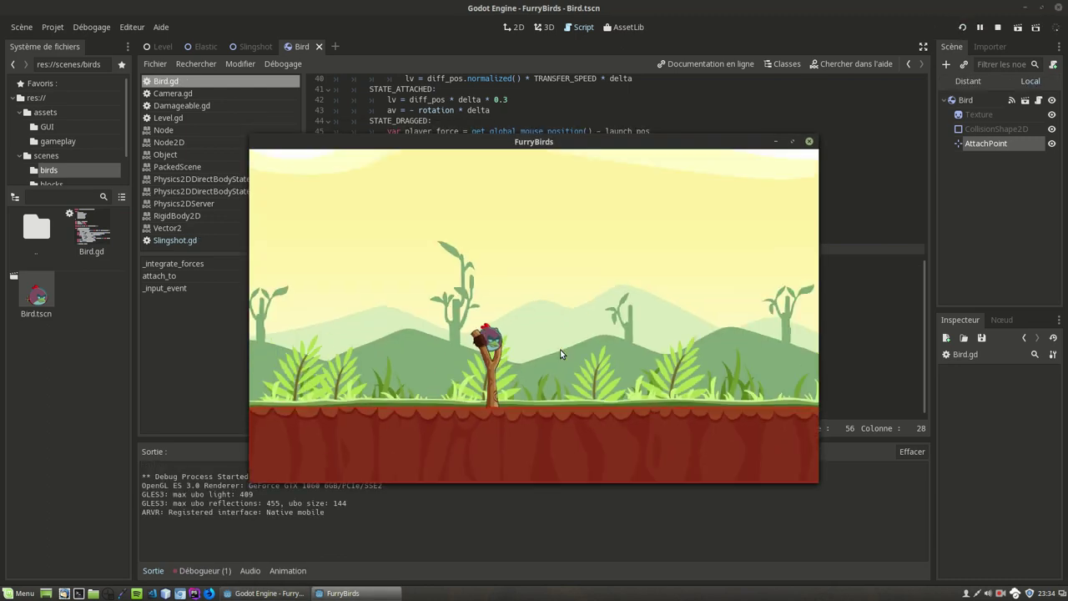
{"action": "left_click_drag", "start_coordinate": [480, 351], "coordinate": [401, 385]}
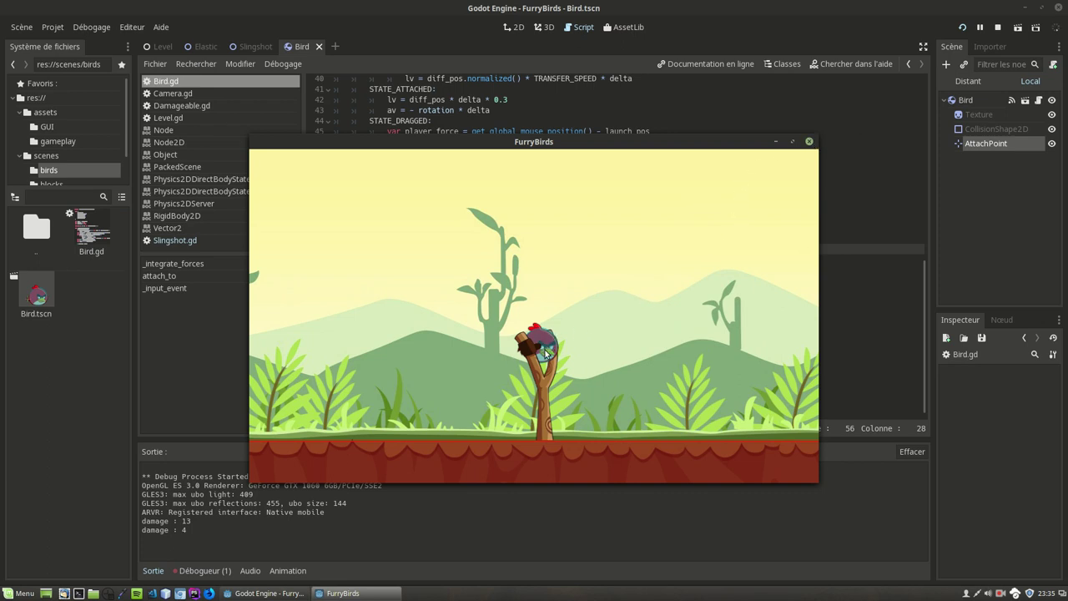
{"action": "left_click_drag", "start_coordinate": [547, 355], "coordinate": [588, 352]}
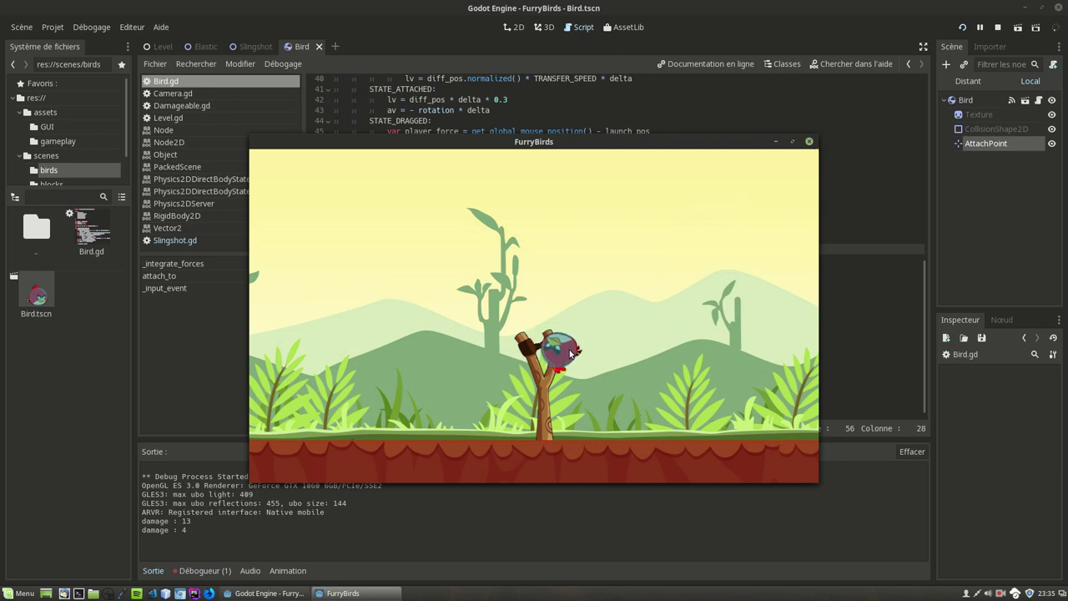
{"action": "left_click", "coordinate": [816, 142]}
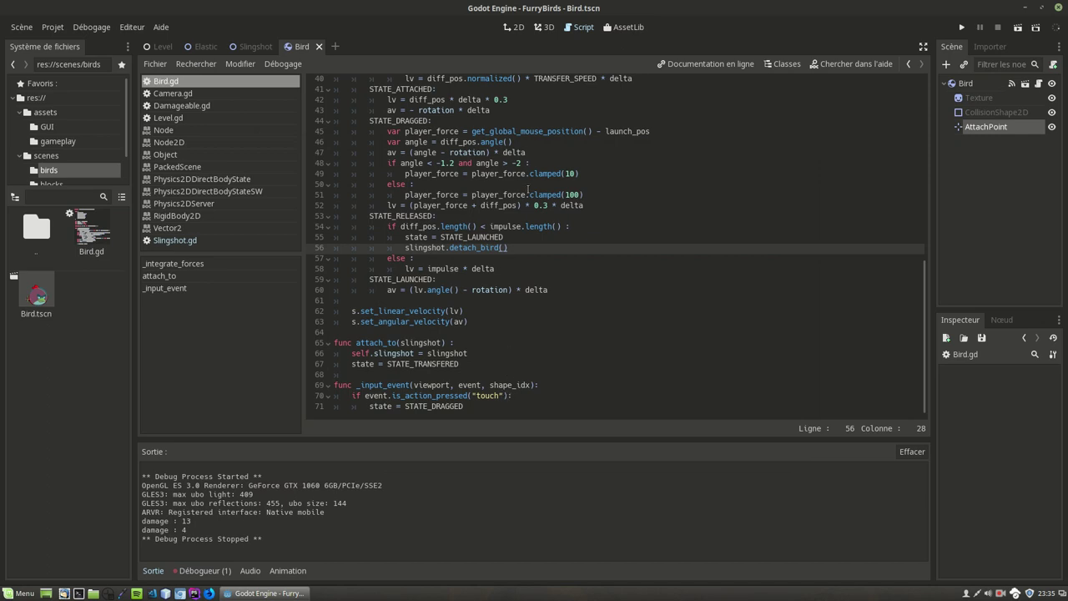
Append 'and state == STATE_ATTACHED' to line 70's is_action_pressed("touch") condition.
{"action": "scroll", "coordinate": [527, 189], "scroll_direction": "up", "scroll_amount": 4}
{"action": "scroll", "coordinate": [596, 404], "scroll_direction": "down", "scroll_amount": 4}
{"action": "left_click", "coordinate": [509, 396]}
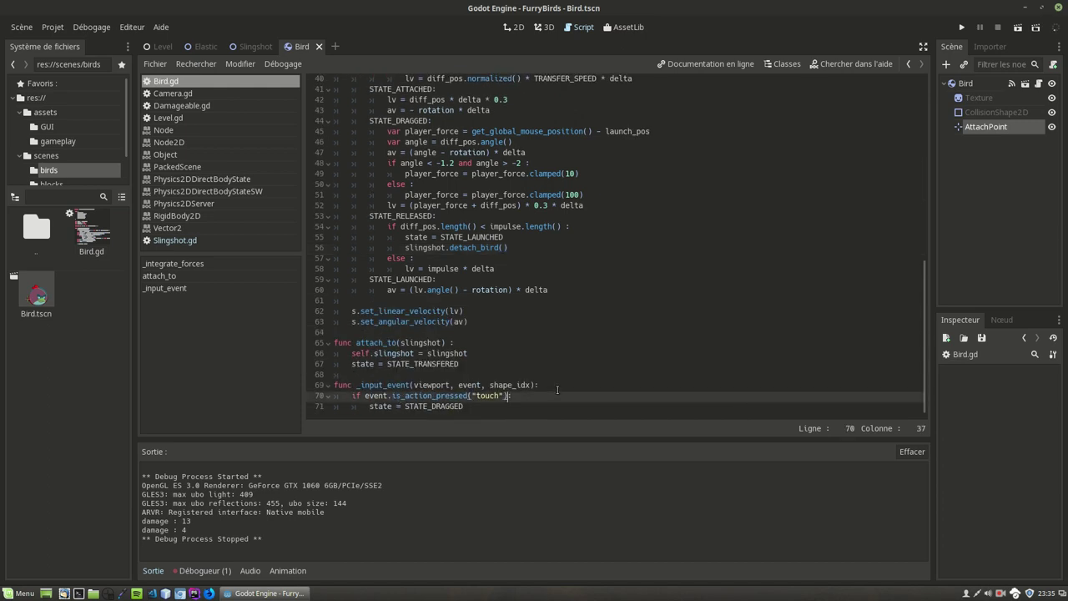
{"action": "type", "text": "and sta"}
{"action": "type", "text": "te = STA"}
{"action": "type", "text": "TE_ATTACH"}
{"action": "type", "text": "ED"}
{"action": "left_click", "coordinate": [563, 398]}
{"action": "type", "text": "="}
{"action": "scroll", "coordinate": [575, 296], "scroll_direction": "up", "scroll_amount": 8}
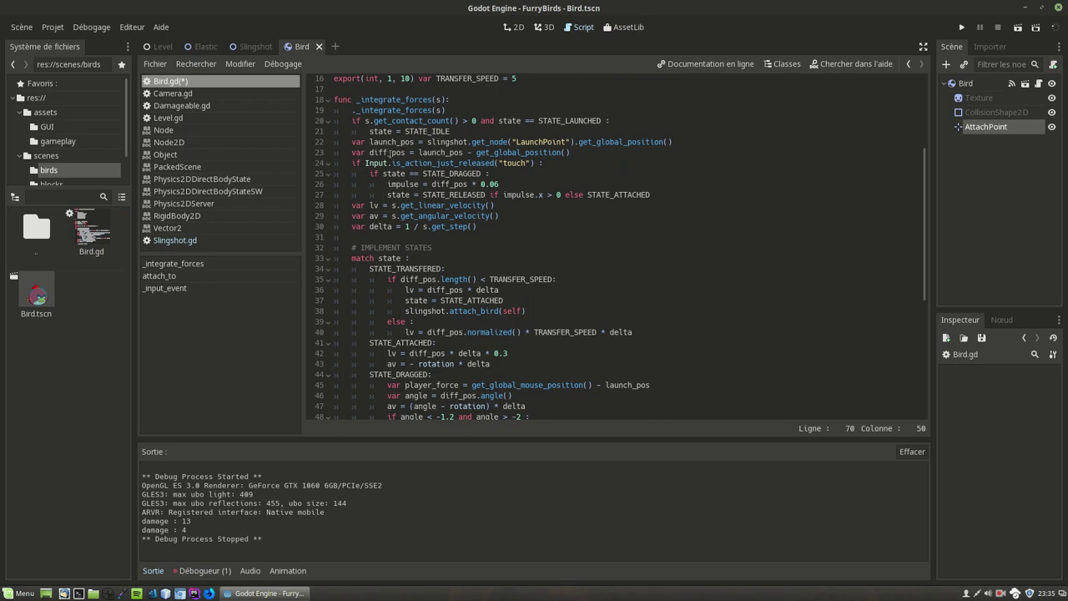
Append 'and state == STATE_DRAGGED' to the touch-release condition on line 24.
{"action": "left_click", "coordinate": [535, 163]}
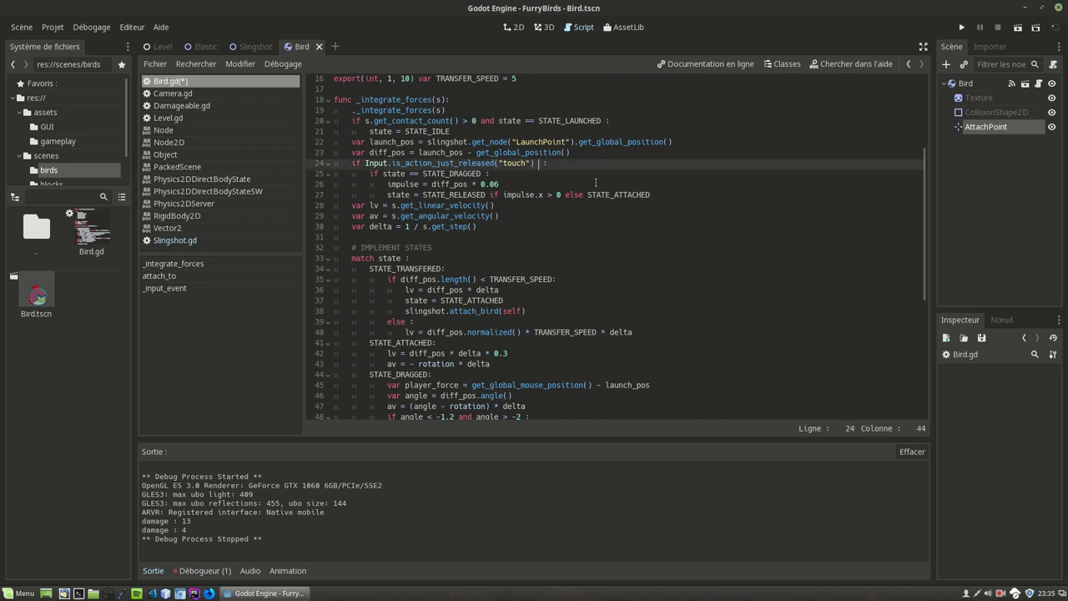
{"action": "type", "text": "and state "}
{"action": "type", "text": "==="}
{"action": "key", "text": "BackSpace"}
{"action": "type", "text": "STATE_"}
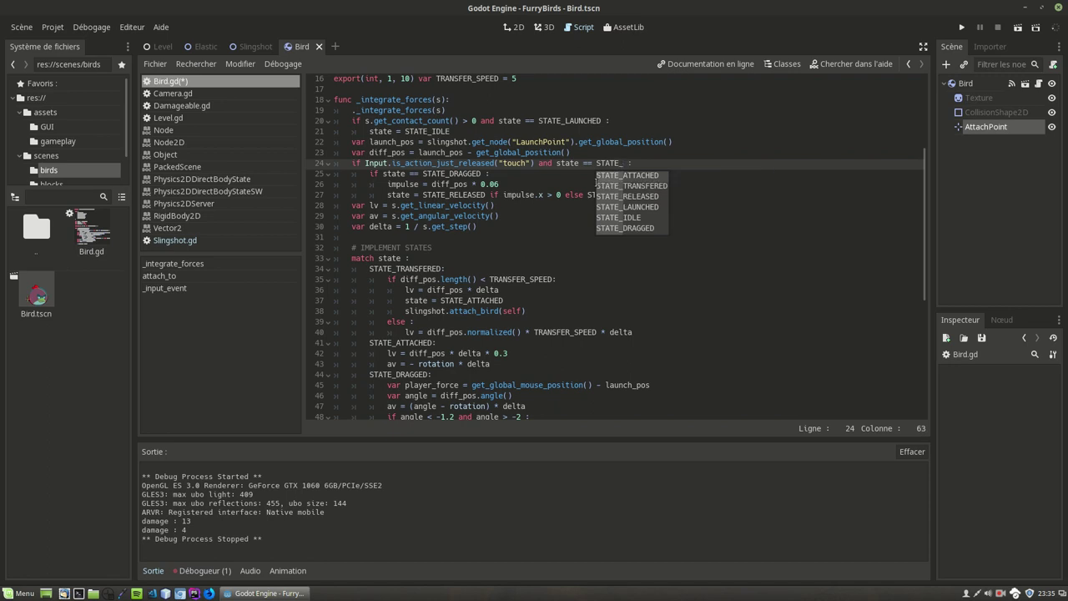
{"action": "type", "text": "DR"}
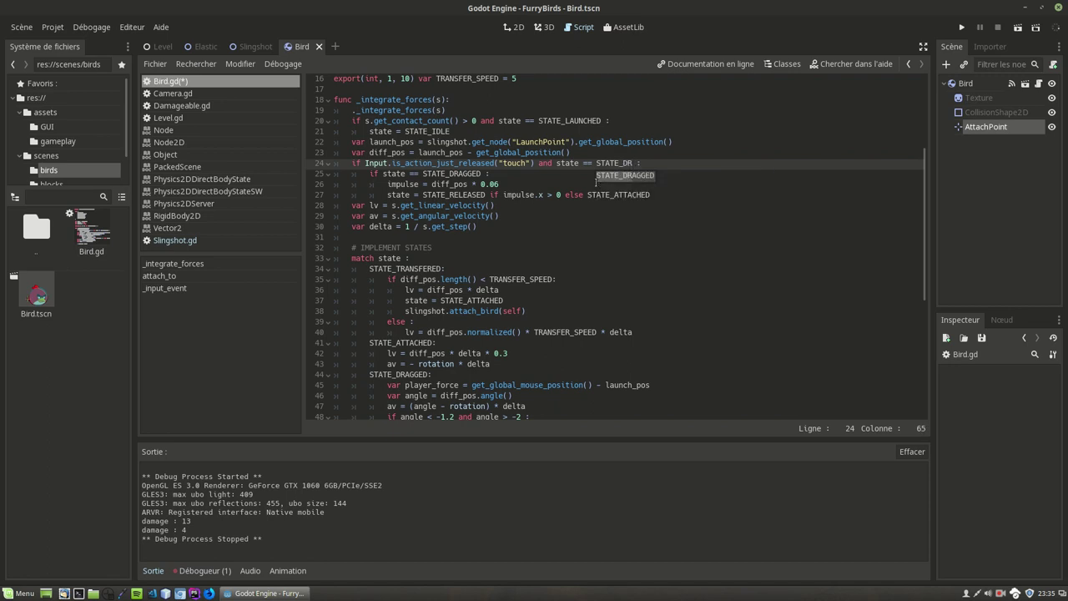
{"action": "key", "text": "Return"}
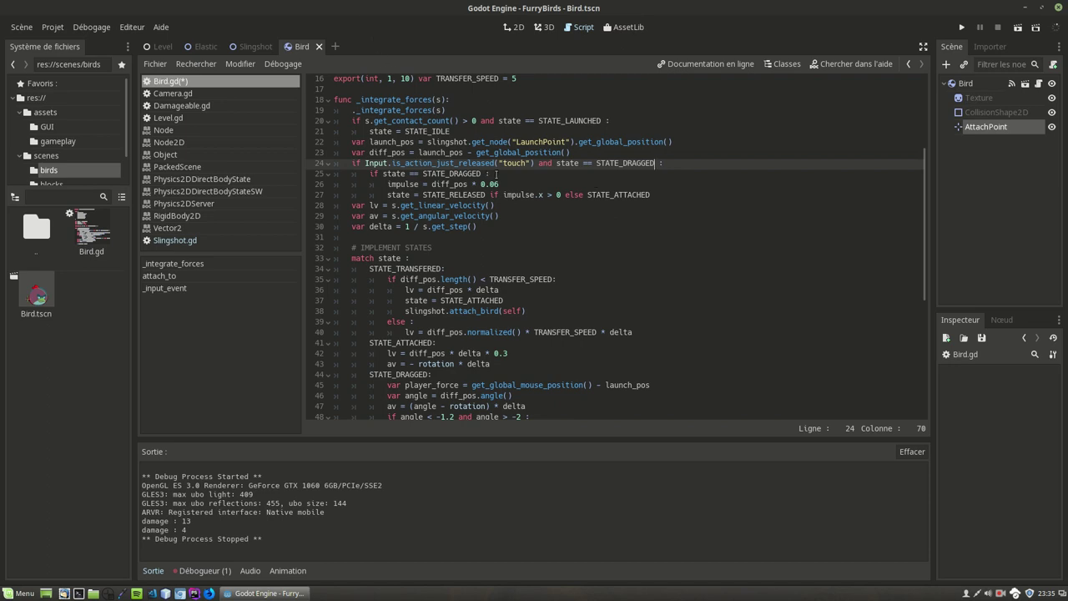
Delete the redundant nested if, dedent the two lines under it, and run the game.
{"action": "left_click_drag", "start_coordinate": [496, 173], "coordinate": [665, 164]}
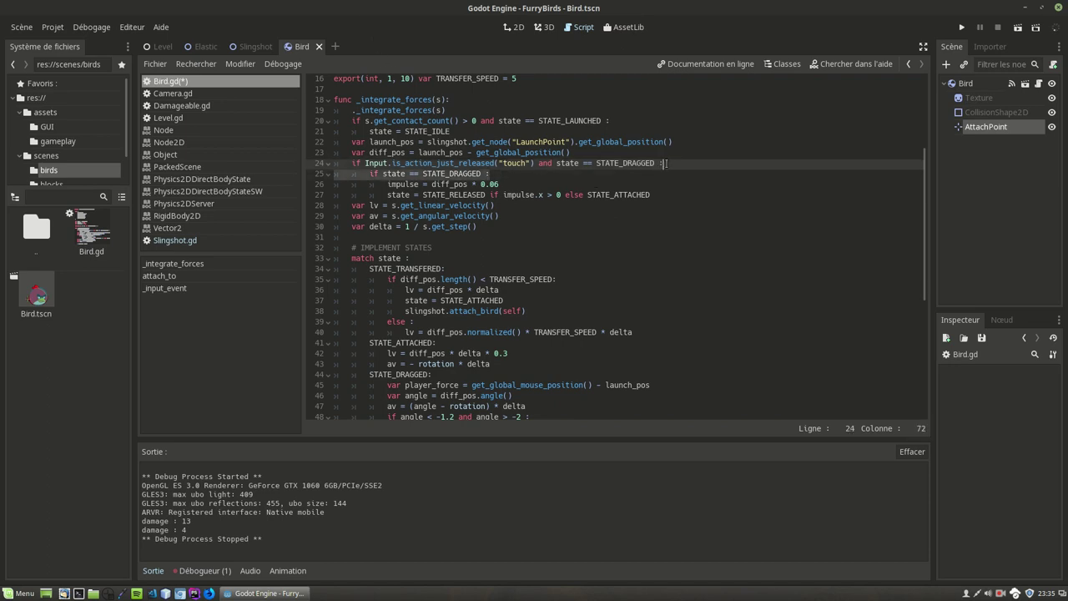
{"action": "key", "text": "BackSpace"}
{"action": "left_click", "coordinate": [406, 173]}
{"action": "left_click", "coordinate": [406, 184]}
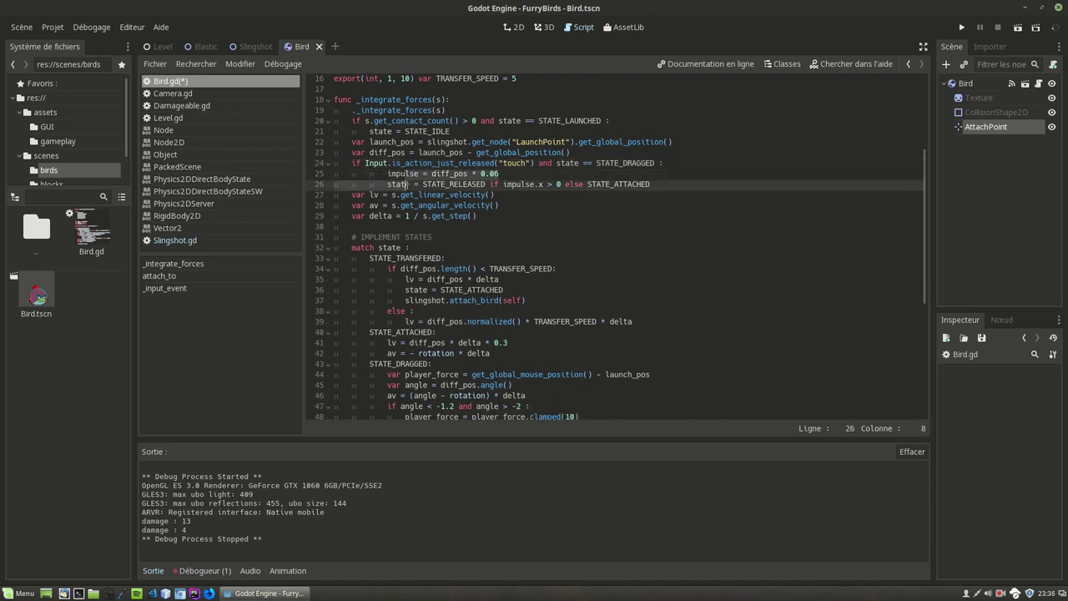
{"action": "key", "text": "shift+Tab"}
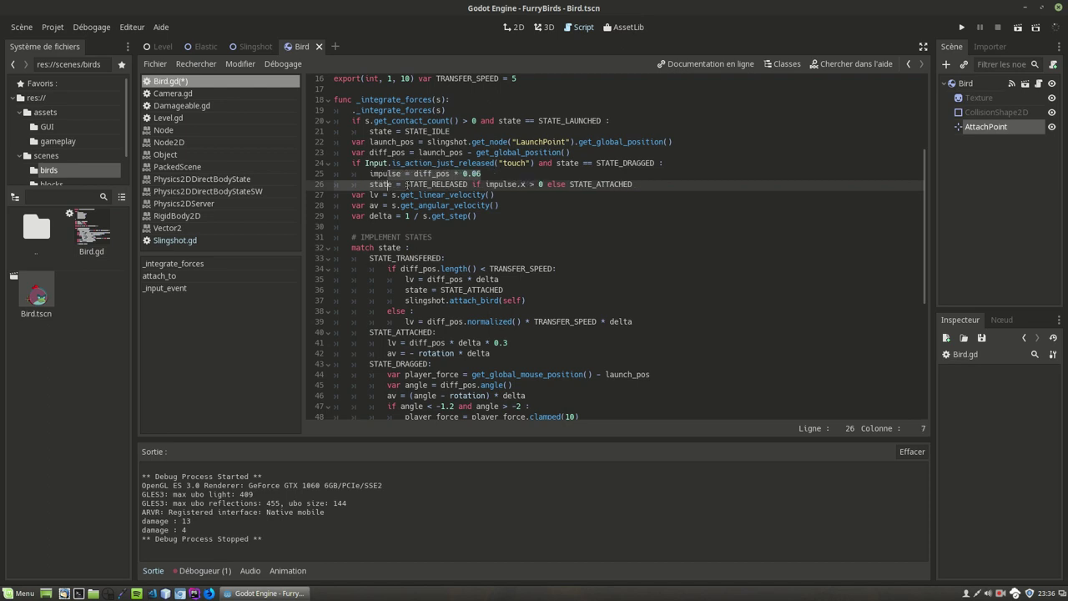
{"action": "left_click", "coordinate": [961, 27]}
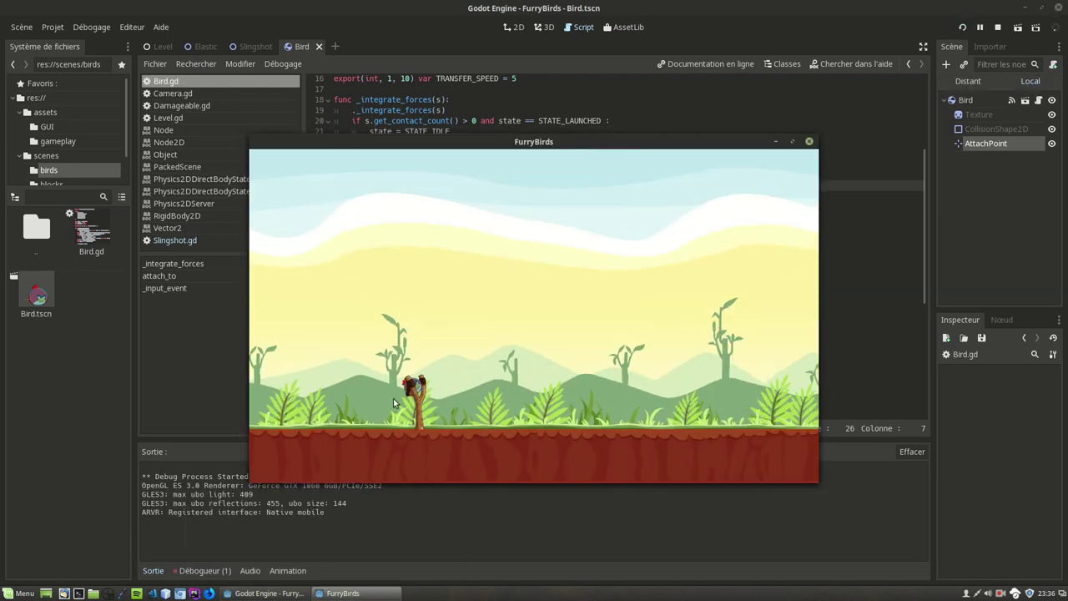
Pull the bird back on the slingshot and release it so it flies off to the right.
{"action": "left_click_drag", "start_coordinate": [393, 398], "coordinate": [350, 417]}
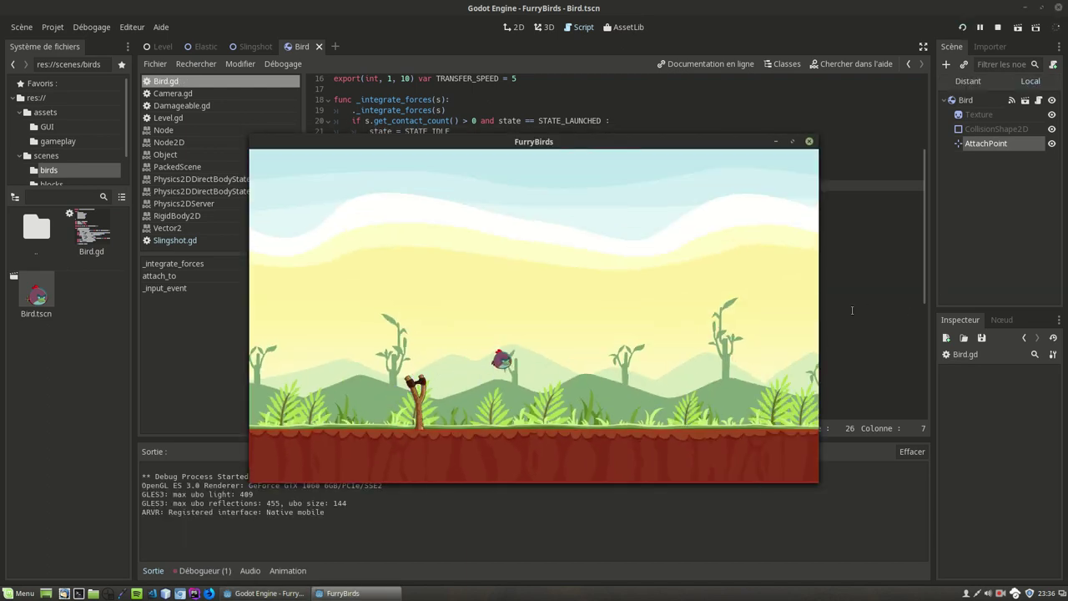